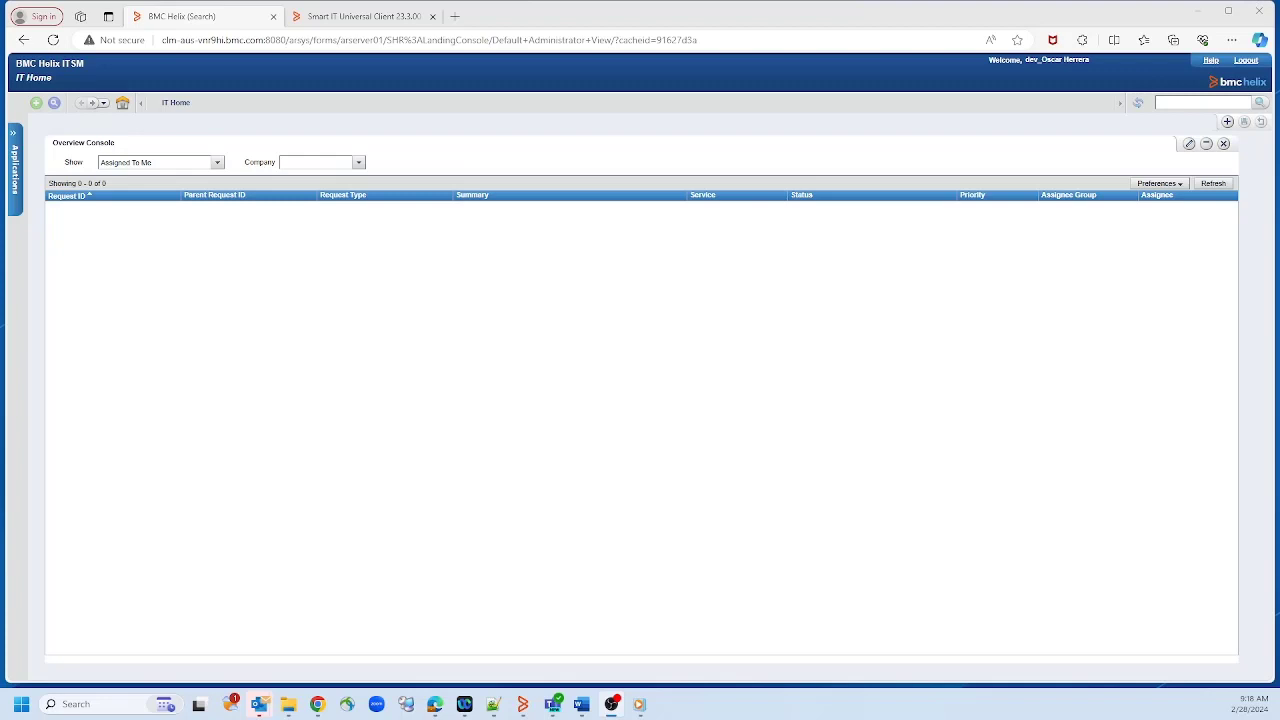
Open the Asset Management Console from the list of applications
left_click(14, 150)
mouse_move(30, 233)
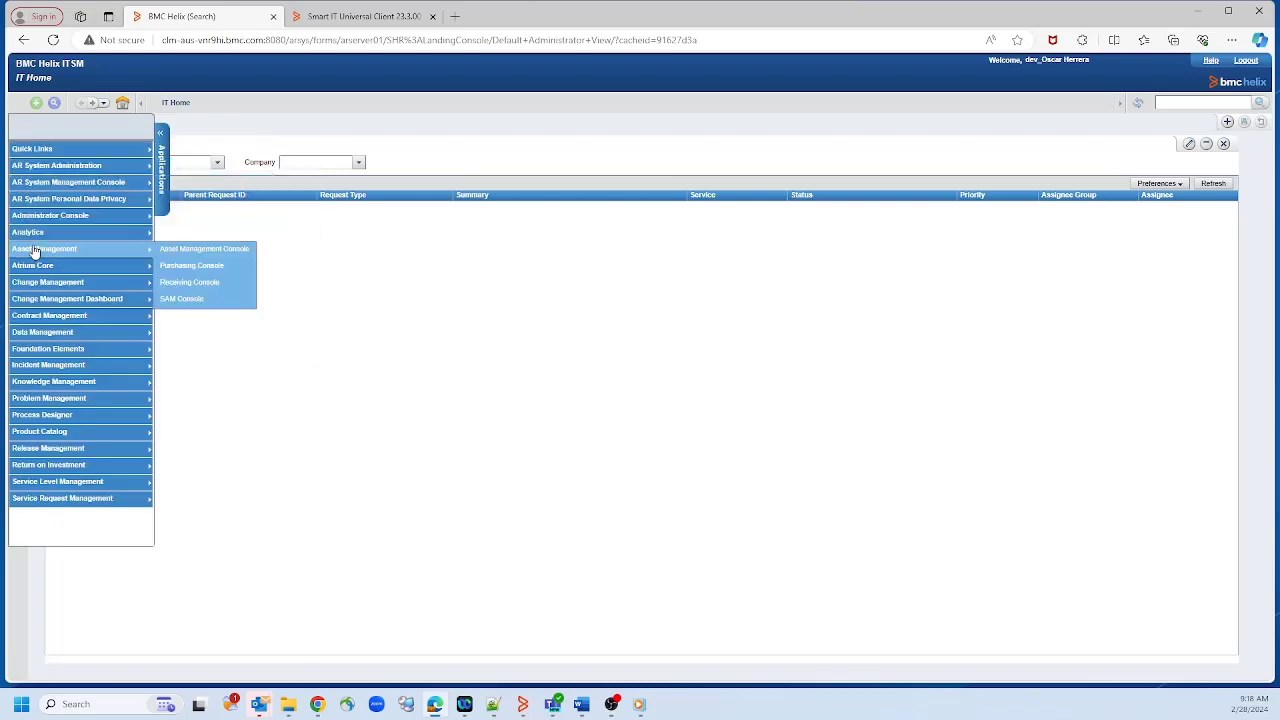
left_click(196, 251)
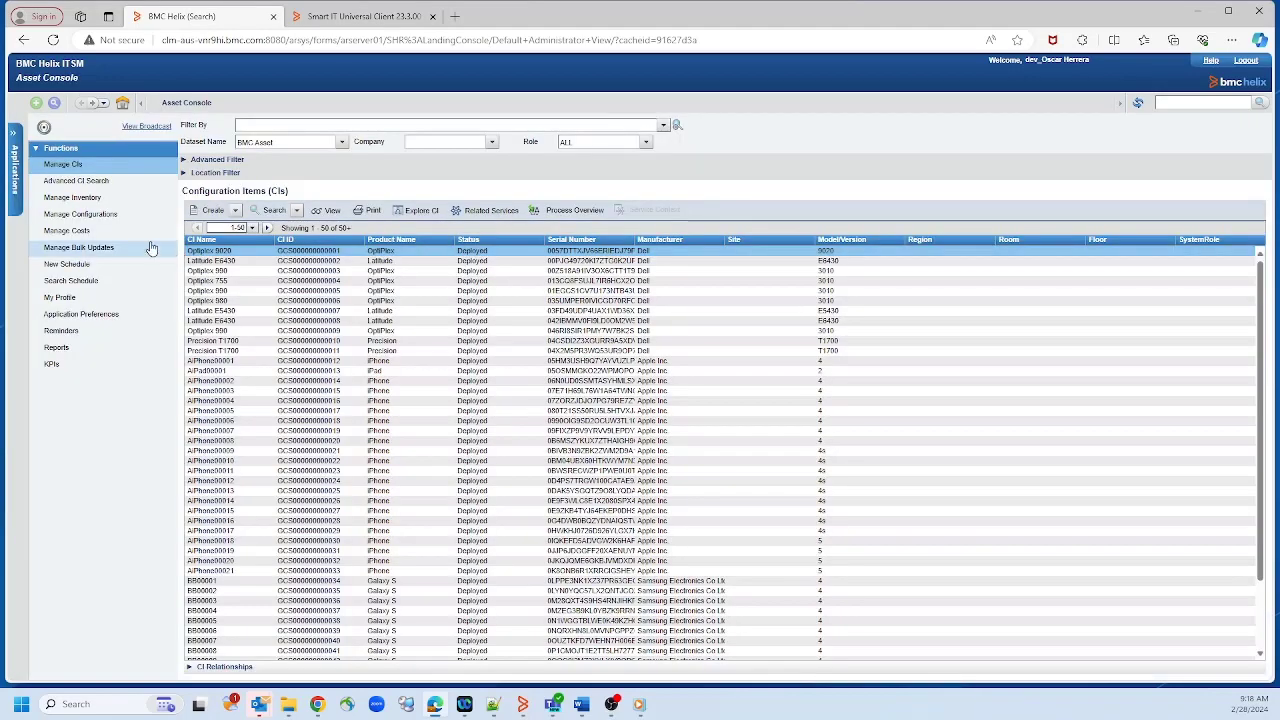
Search for configuration items using the System Component CI type Disk Drive
left_click(100, 169)
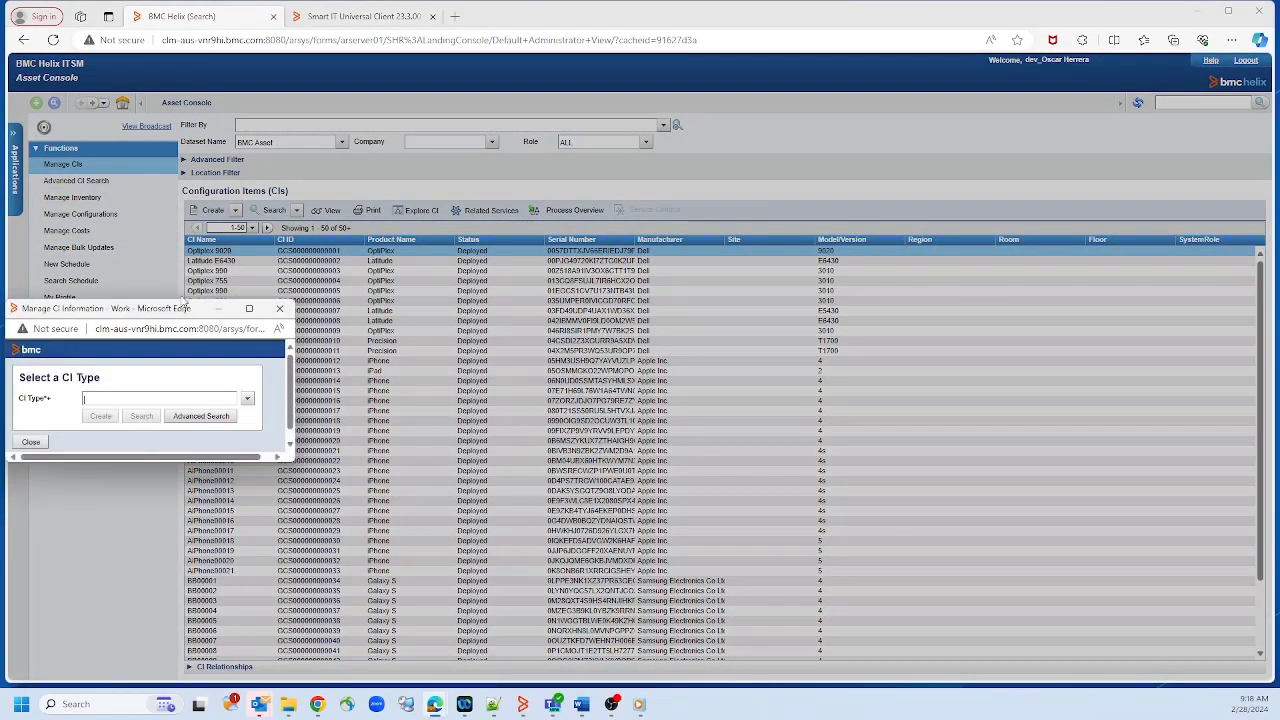
left_click(242, 400)
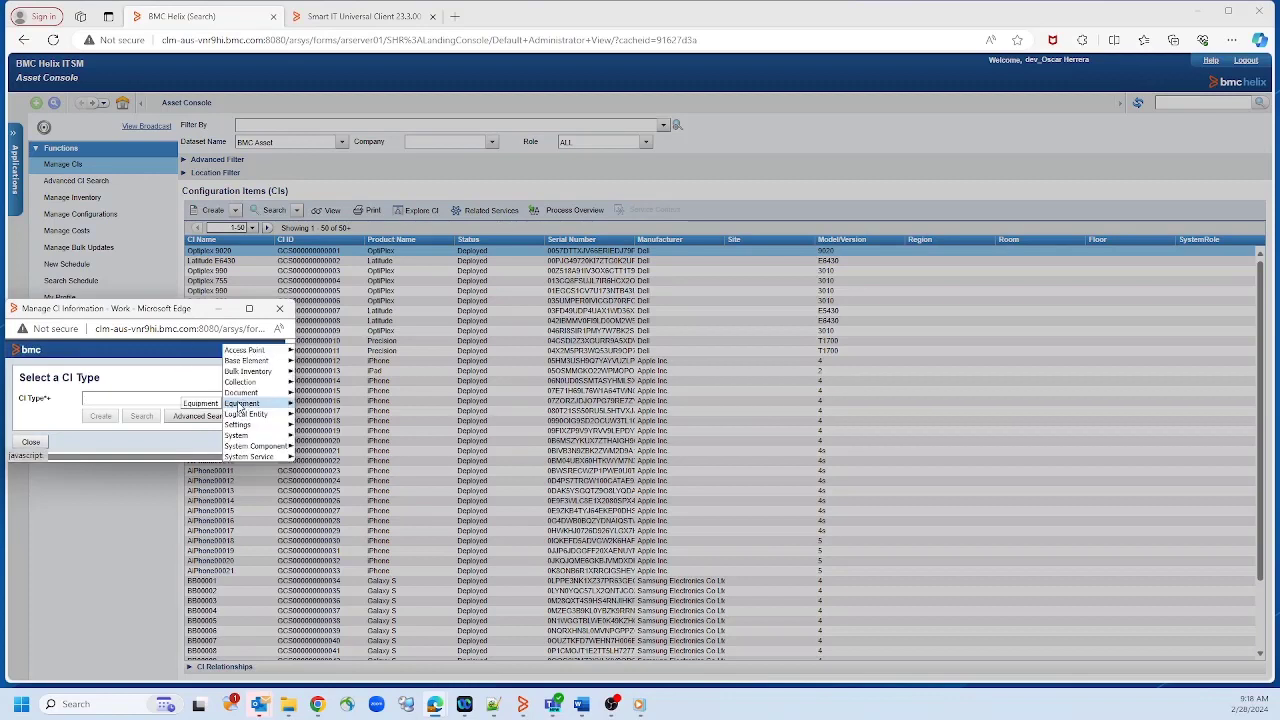
mouse_move(237, 447)
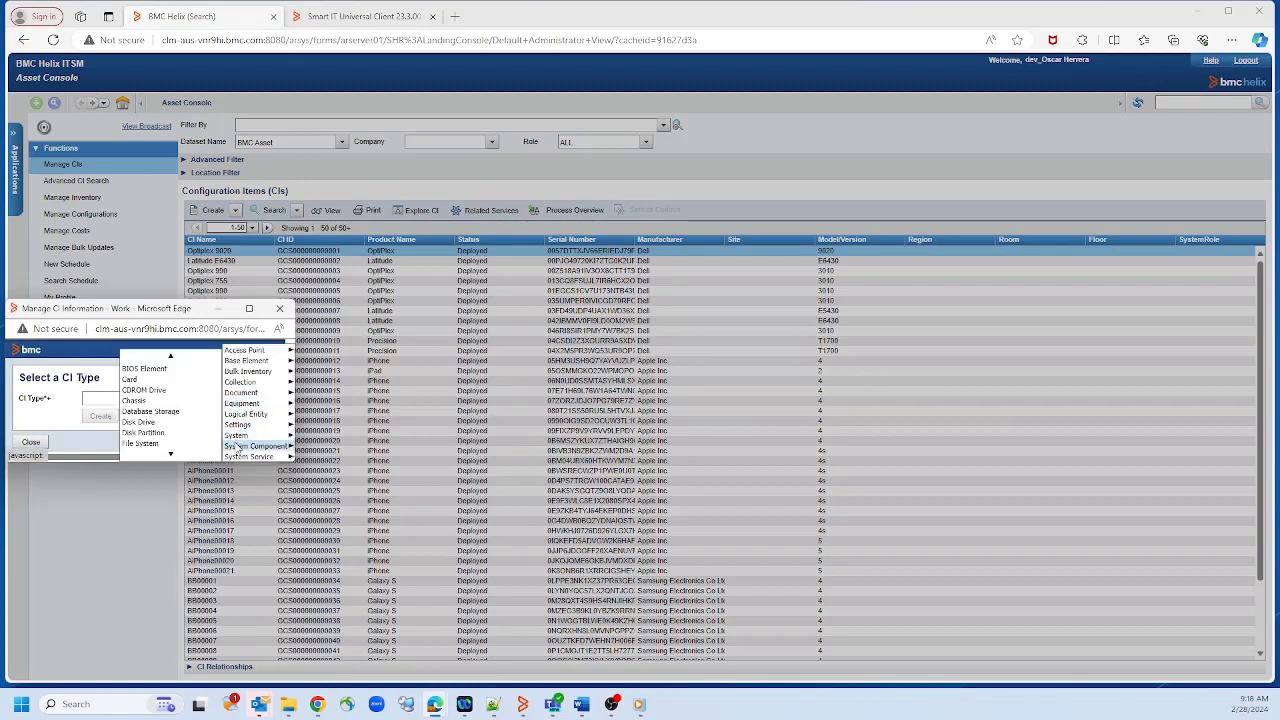
left_click(147, 422)
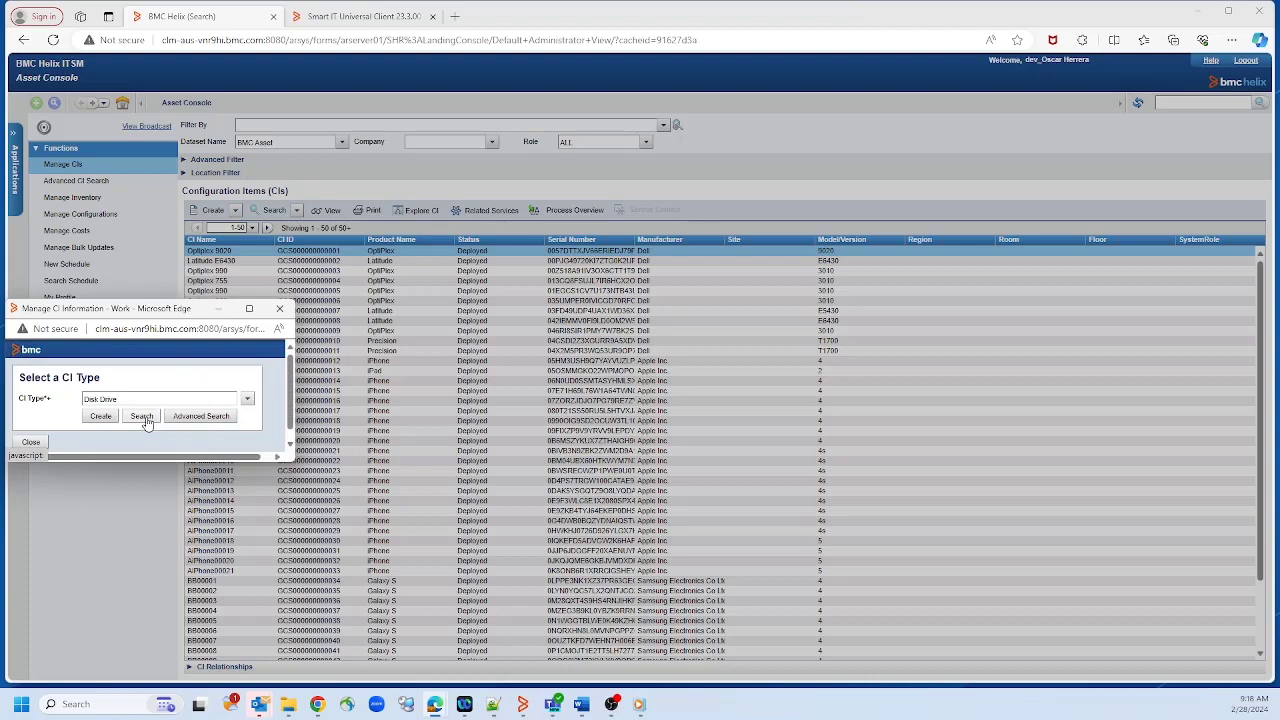
left_click(143, 418)
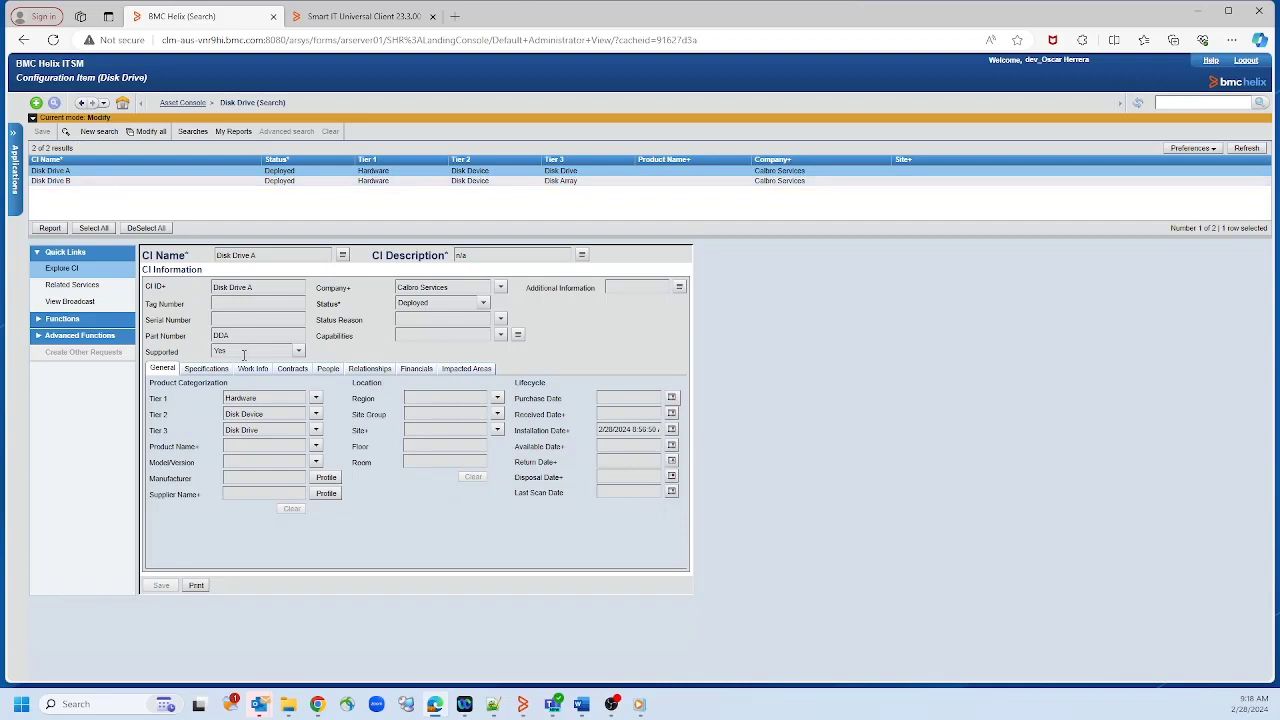
Check the Tier 3 category of Disk Drive A and Disk Drive B, and the media size and interface type in Disk Drive B's specifications
left_click_drag(263, 432, 224, 432)
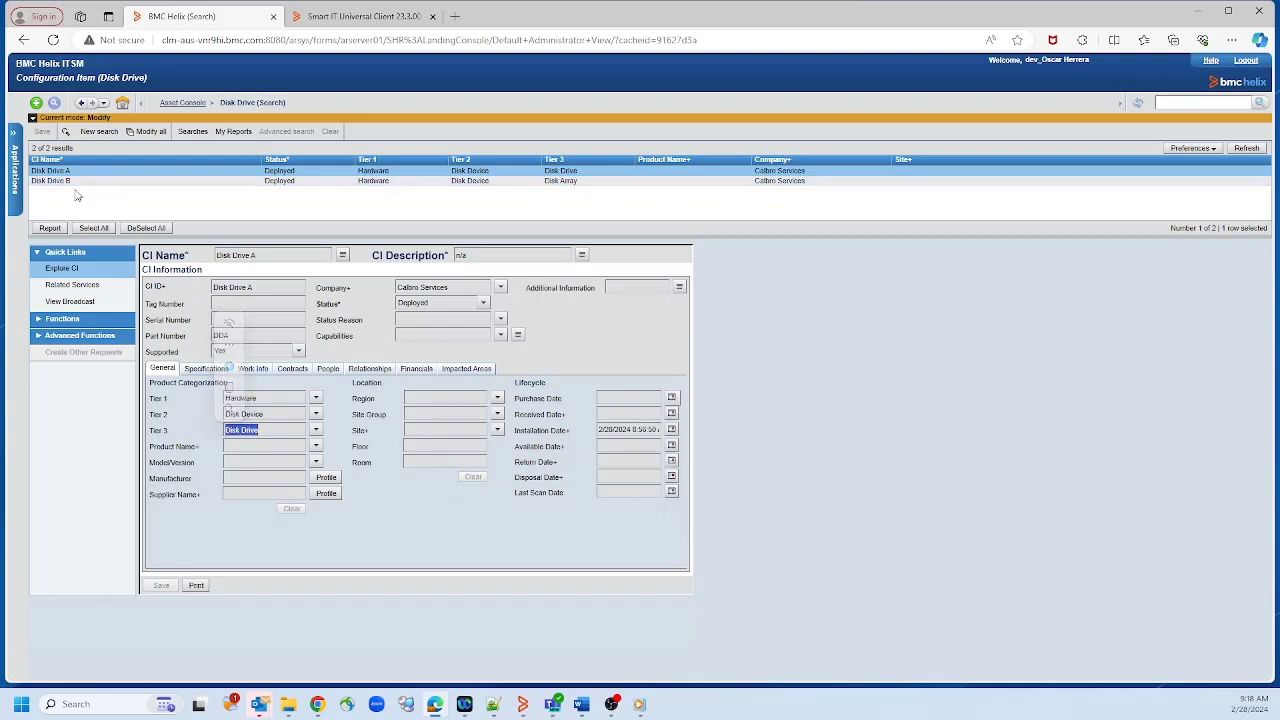
left_click(76, 181)
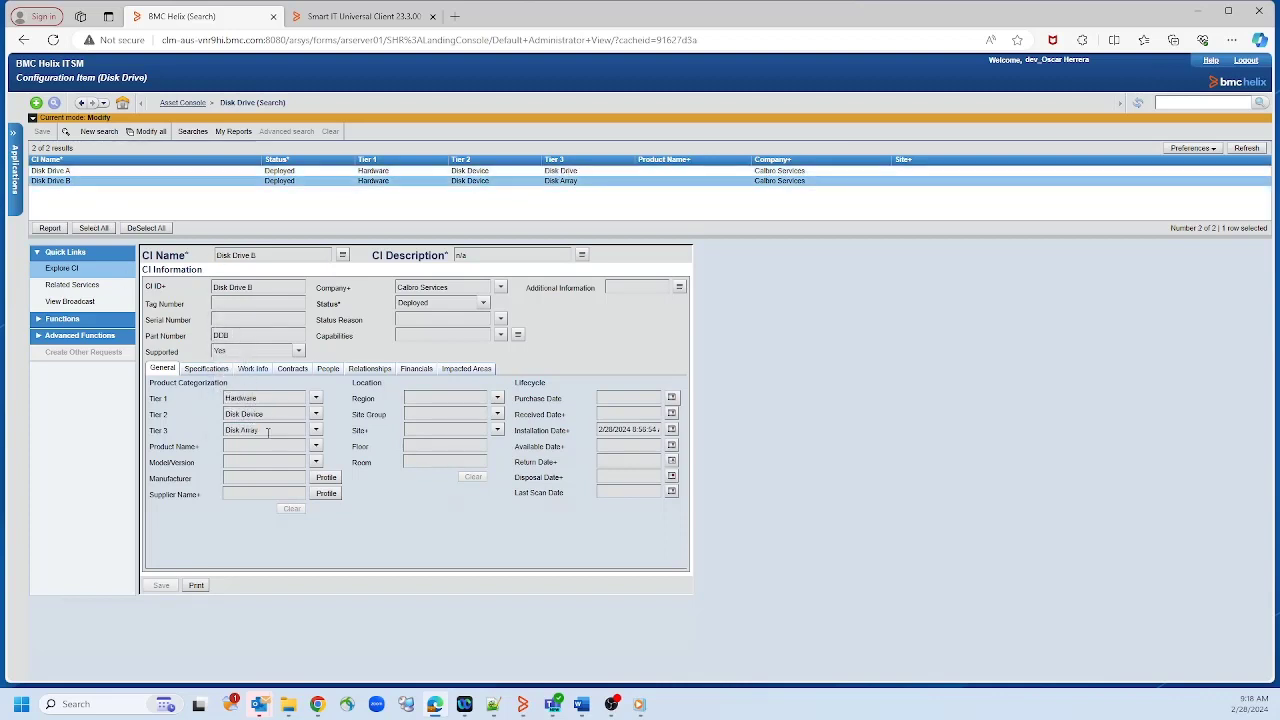
left_click_drag(267, 432, 188, 428)
left_click(203, 370)
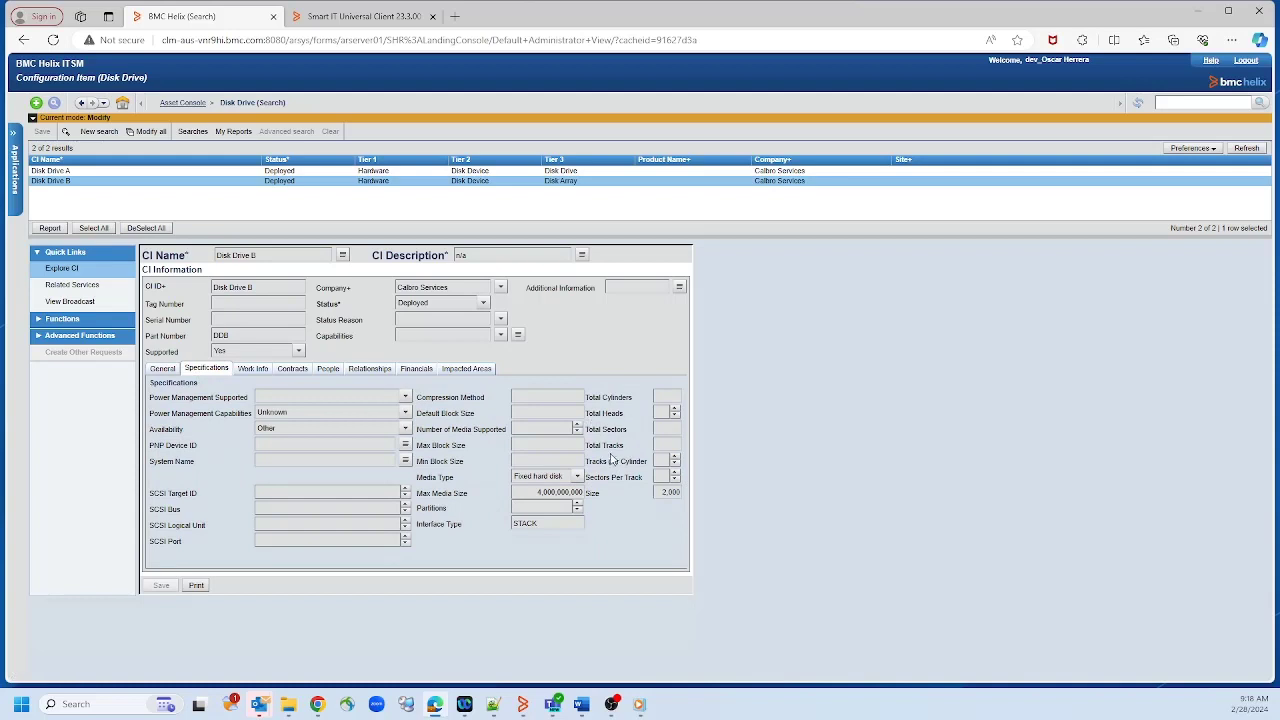
left_click_drag(530, 493, 590, 502)
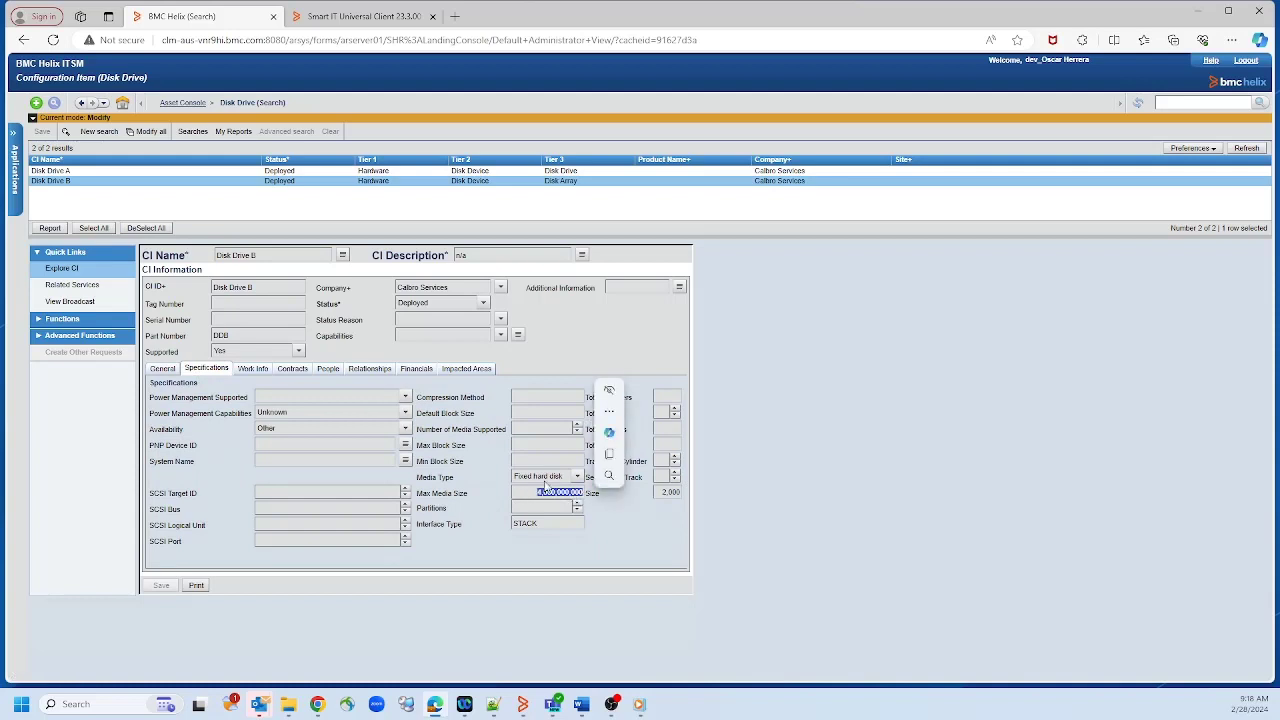
double_click(549, 523)
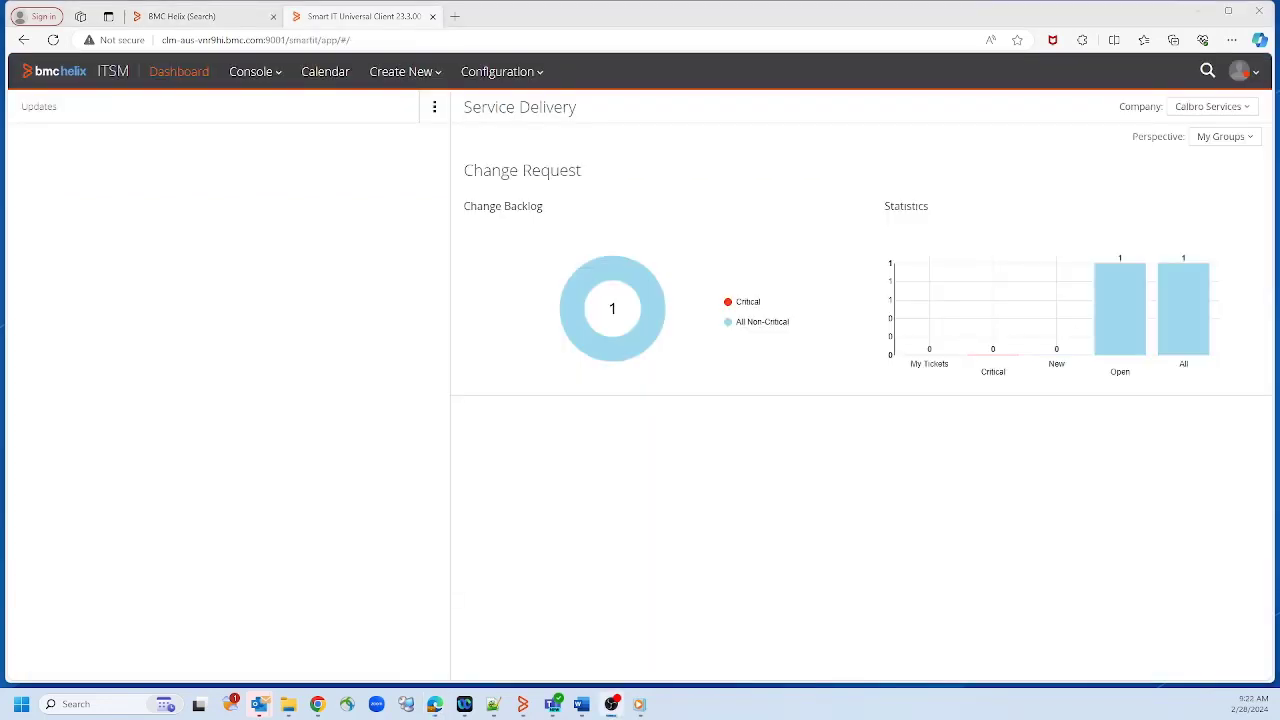
Open Disk Drive A from the Smart IT Asset console and compare its record with the specifications shown in BMC Helix ITSM
left_click(276, 82)
left_click(276, 104)
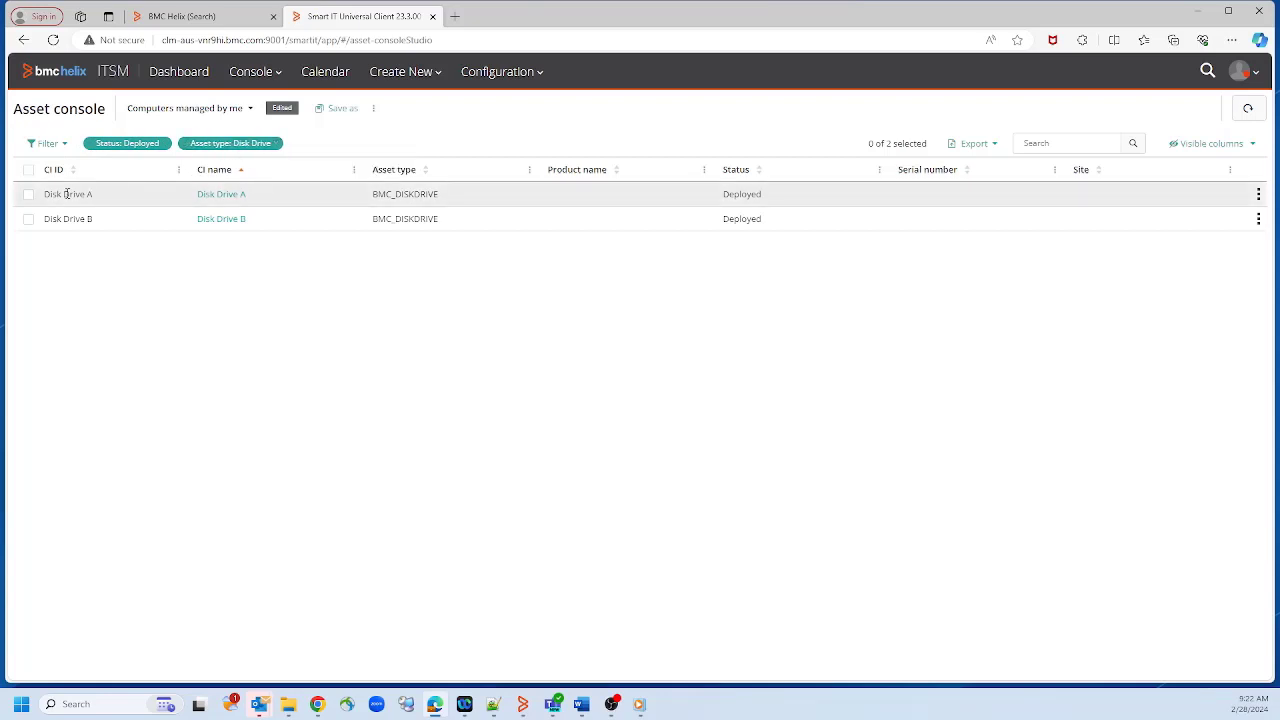
left_click(27, 196)
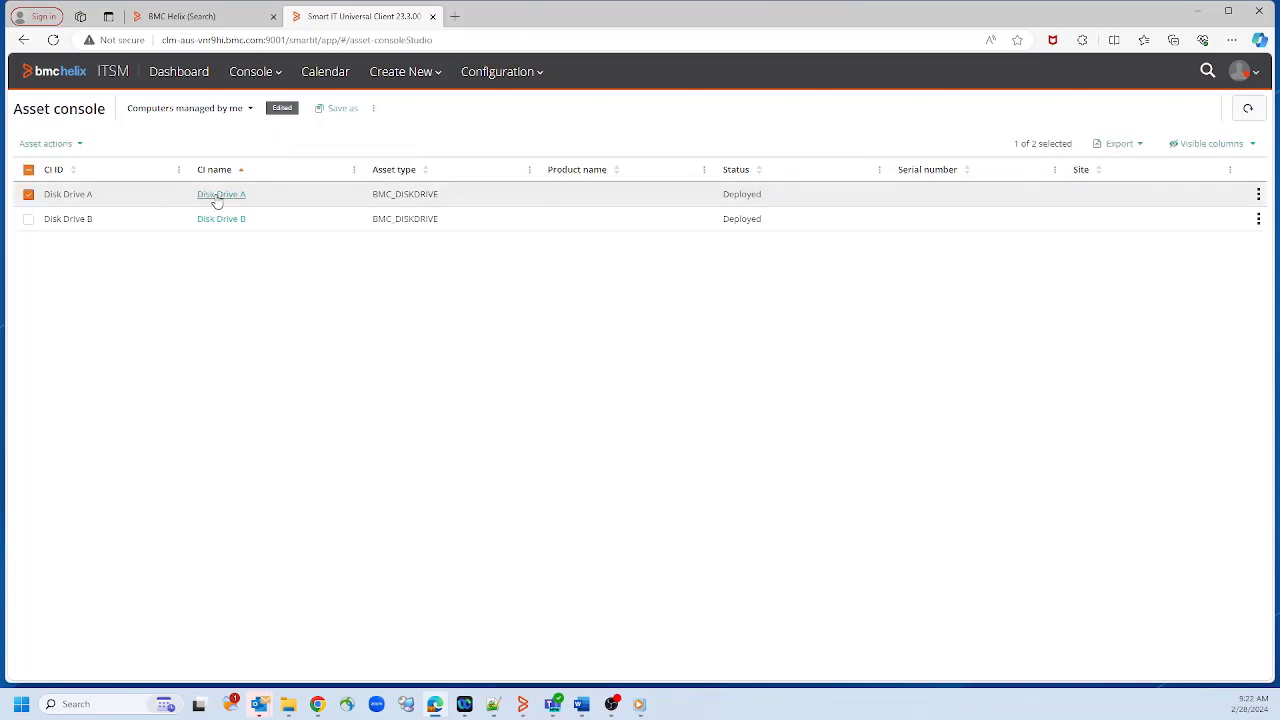
left_click(215, 197)
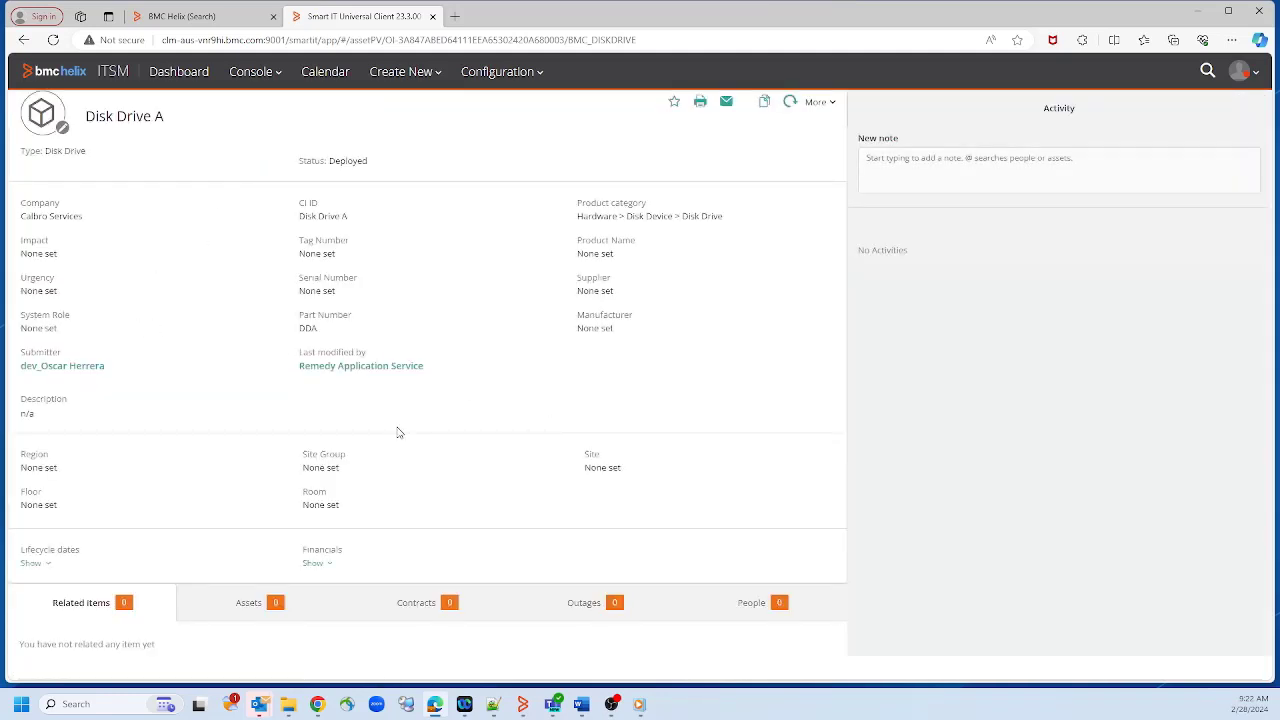
left_click(196, 20)
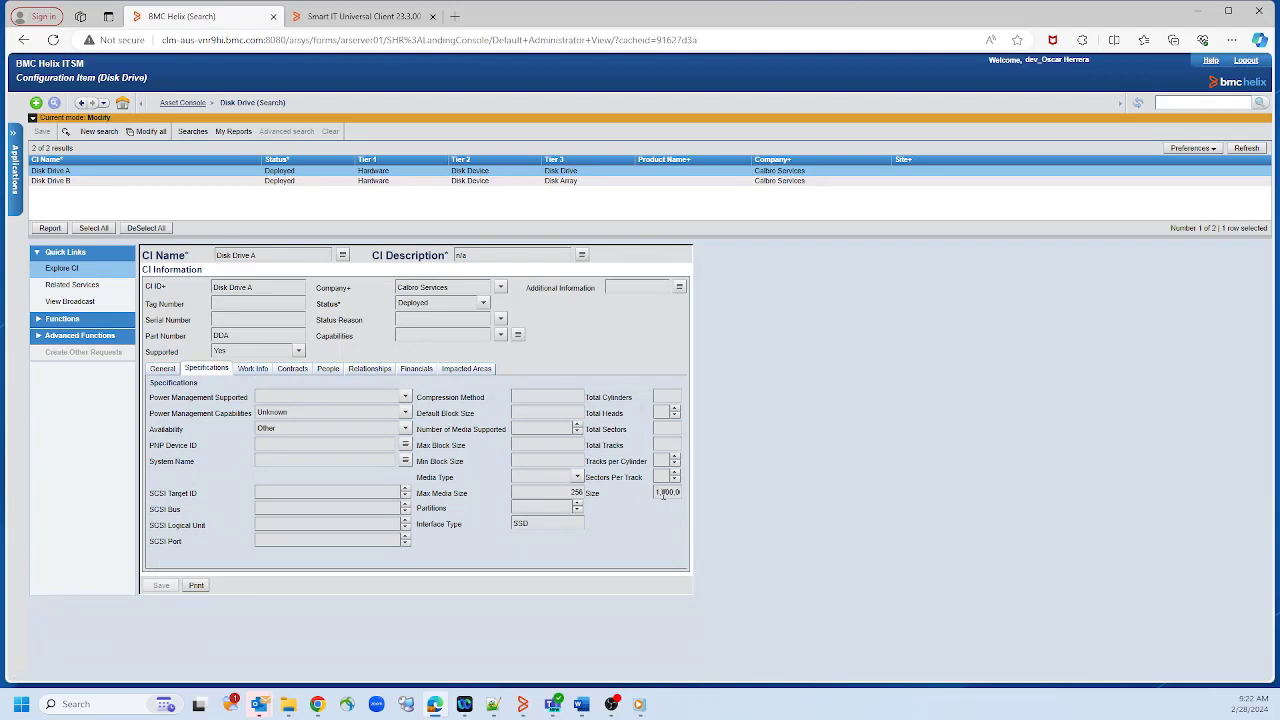
left_click(320, 20)
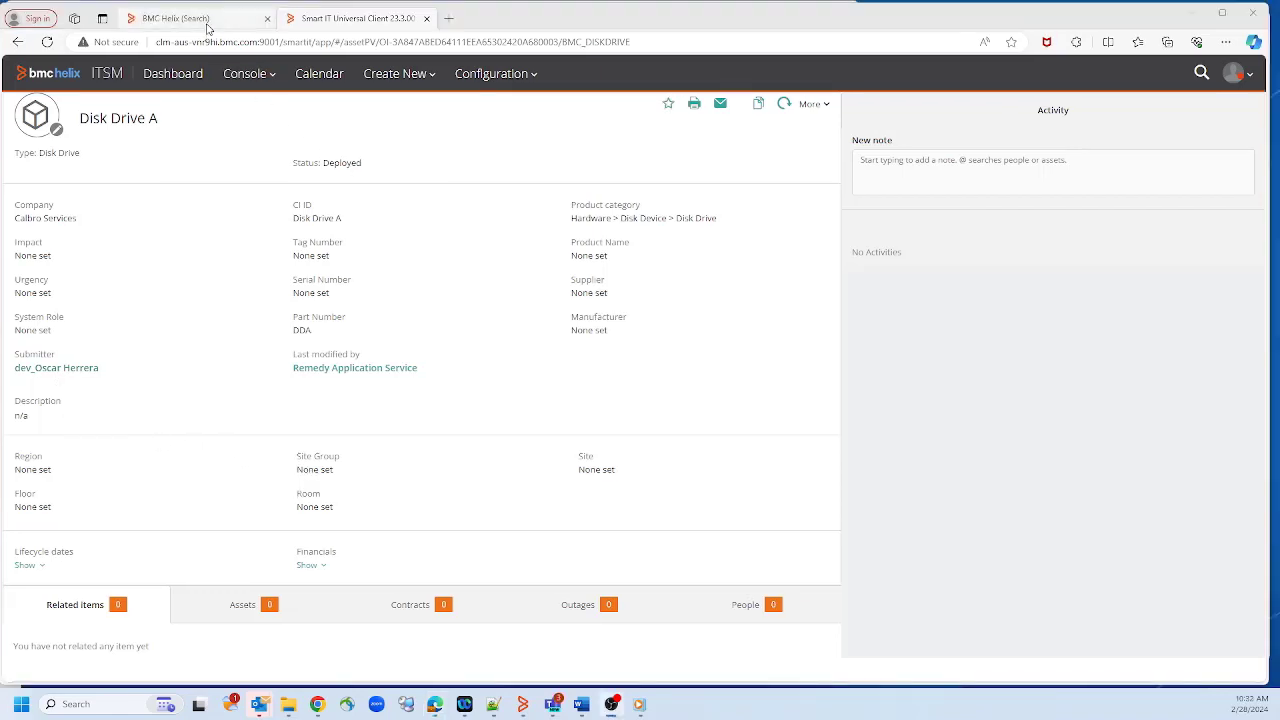
Open the SHR:SV_TicketConfig form in a second BMC Helix tab and search for the Configuration Item ticket type
left_click(206, 22)
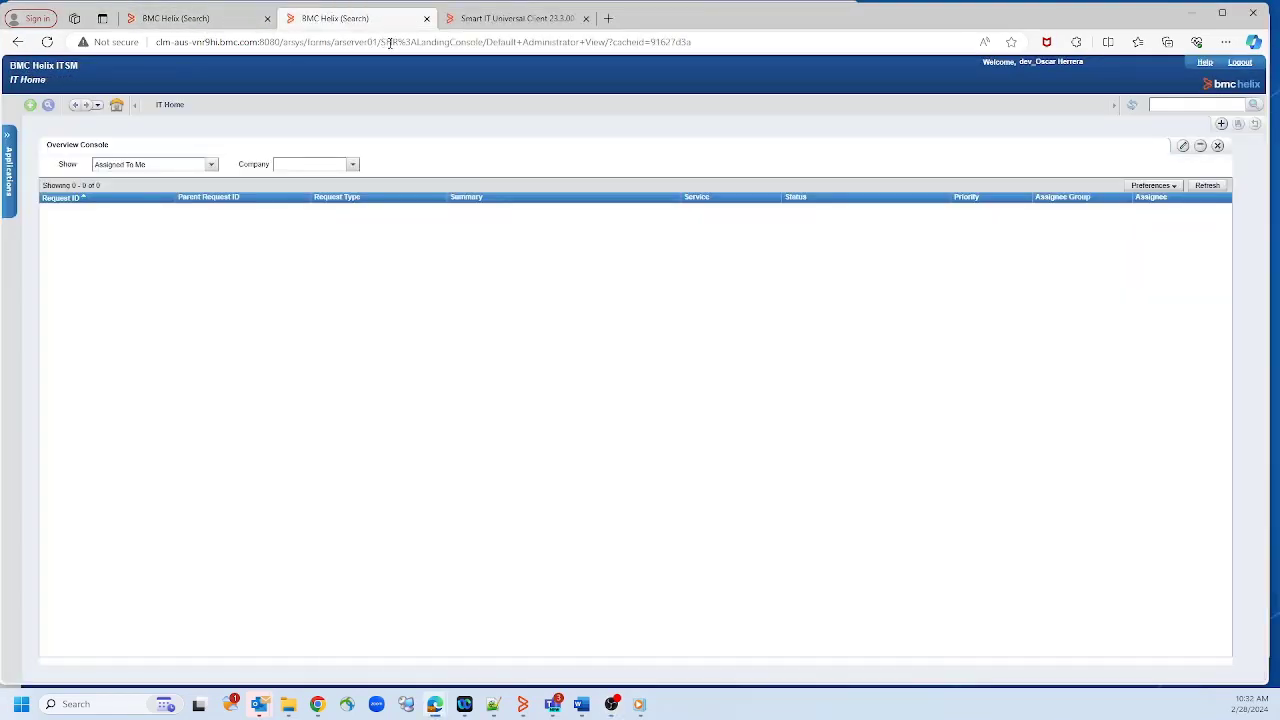
left_click(382, 43)
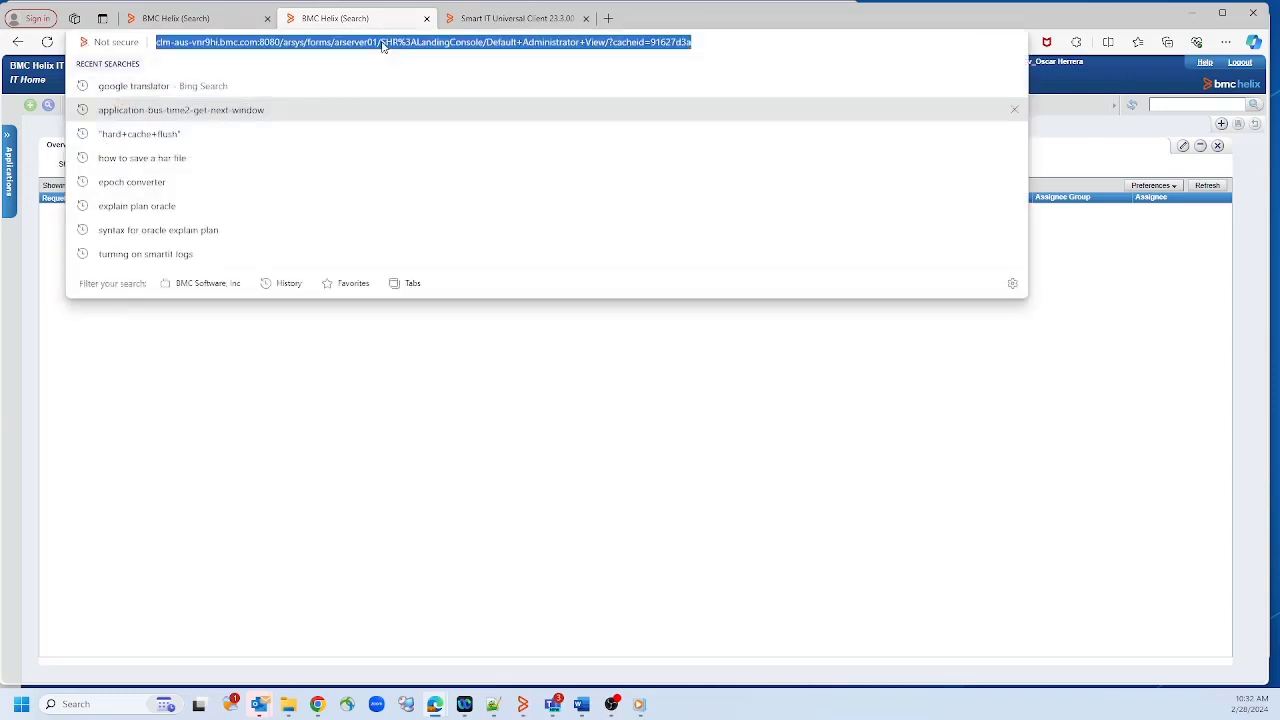
left_click(382, 46)
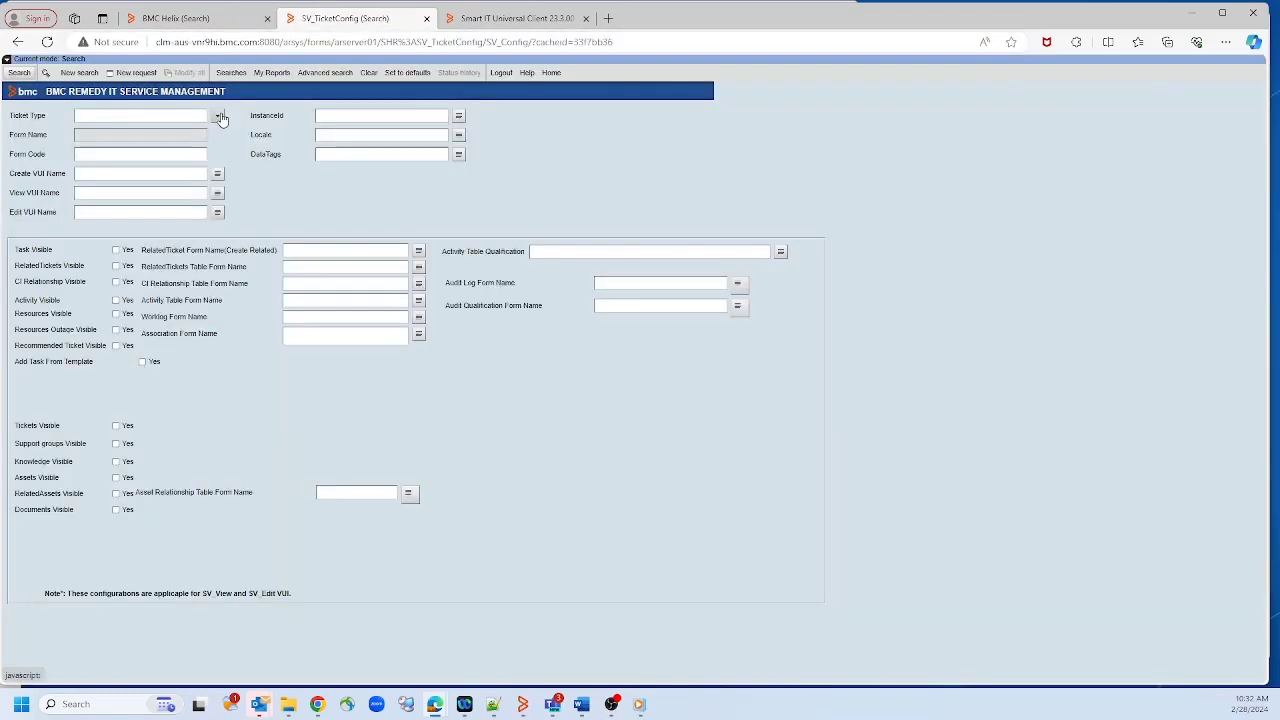
left_click(217, 115)
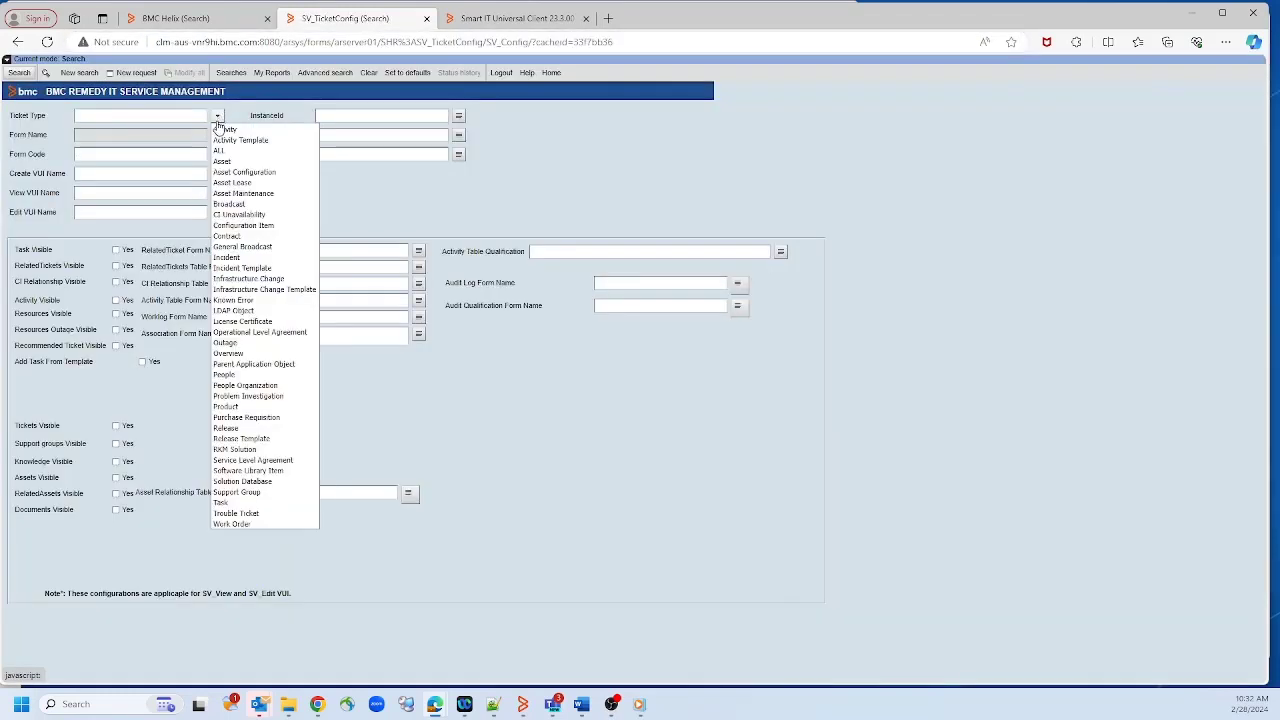
left_click(243, 225)
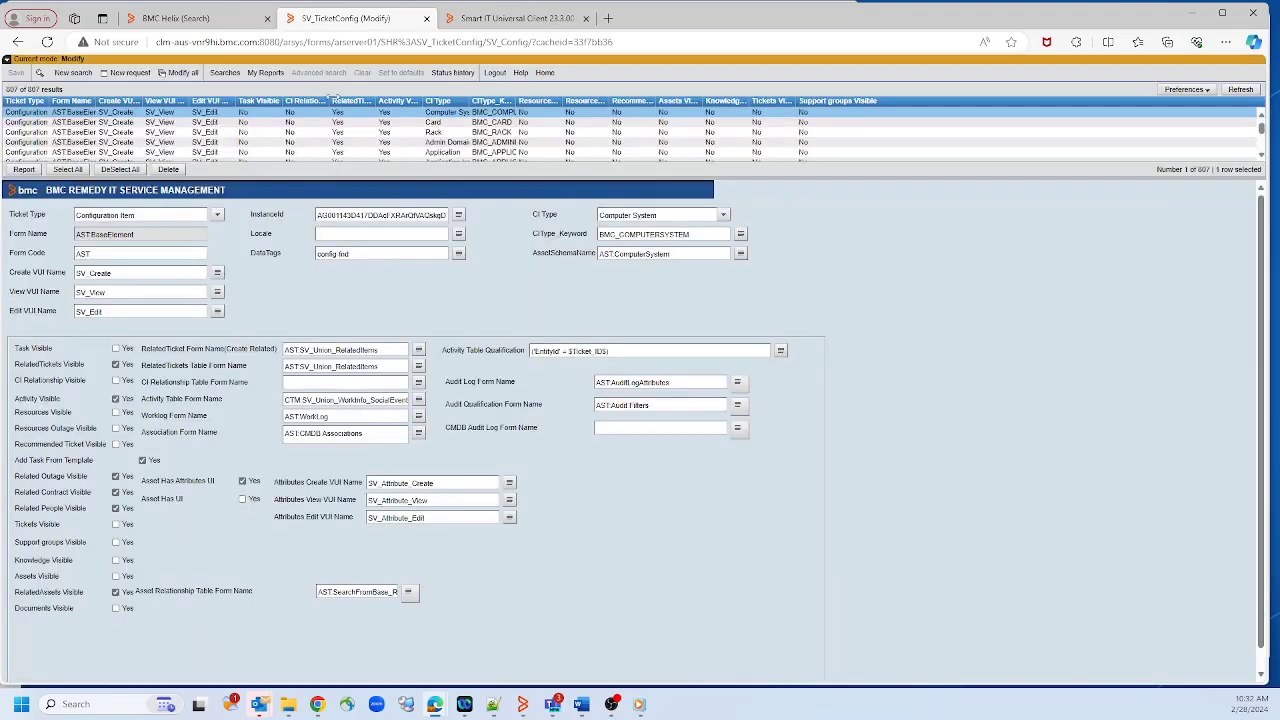
Sort the ticket configurations by CI Type and display the Disk Drive entry with its full details in view
left_click(437, 102)
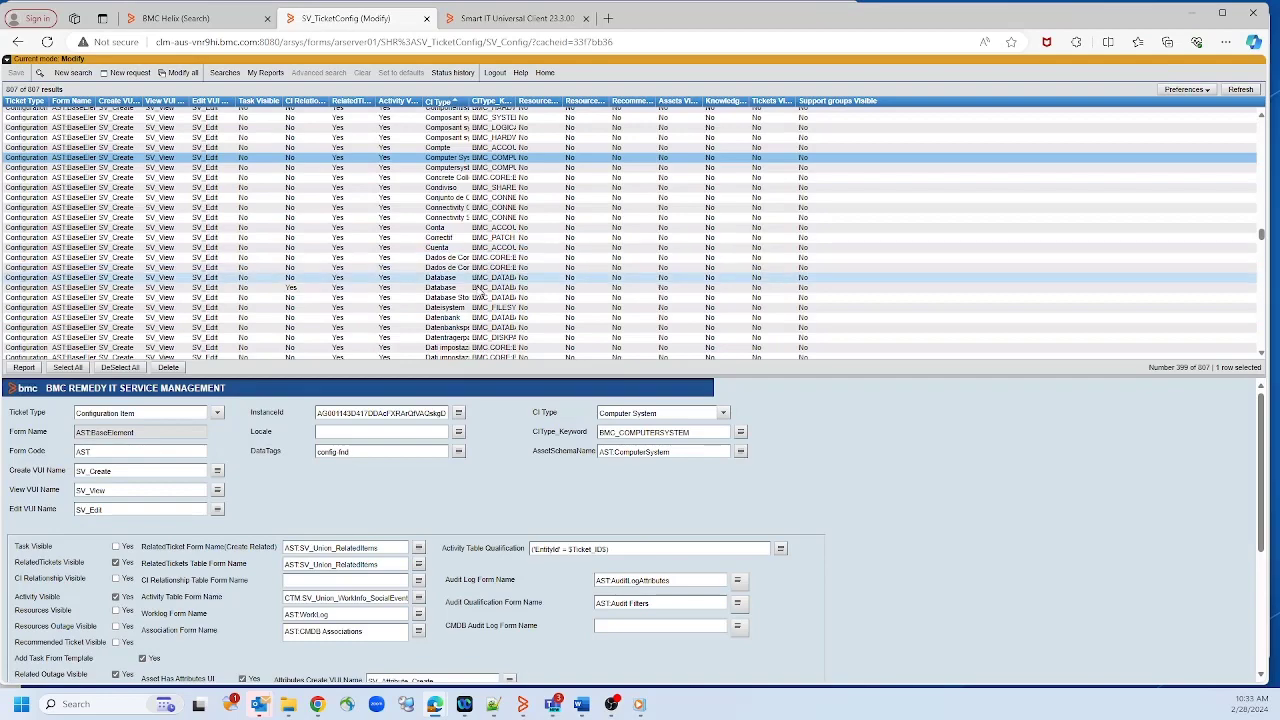
left_click(1262, 311)
left_click(446, 166)
left_click_drag(656, 377, 654, 182)
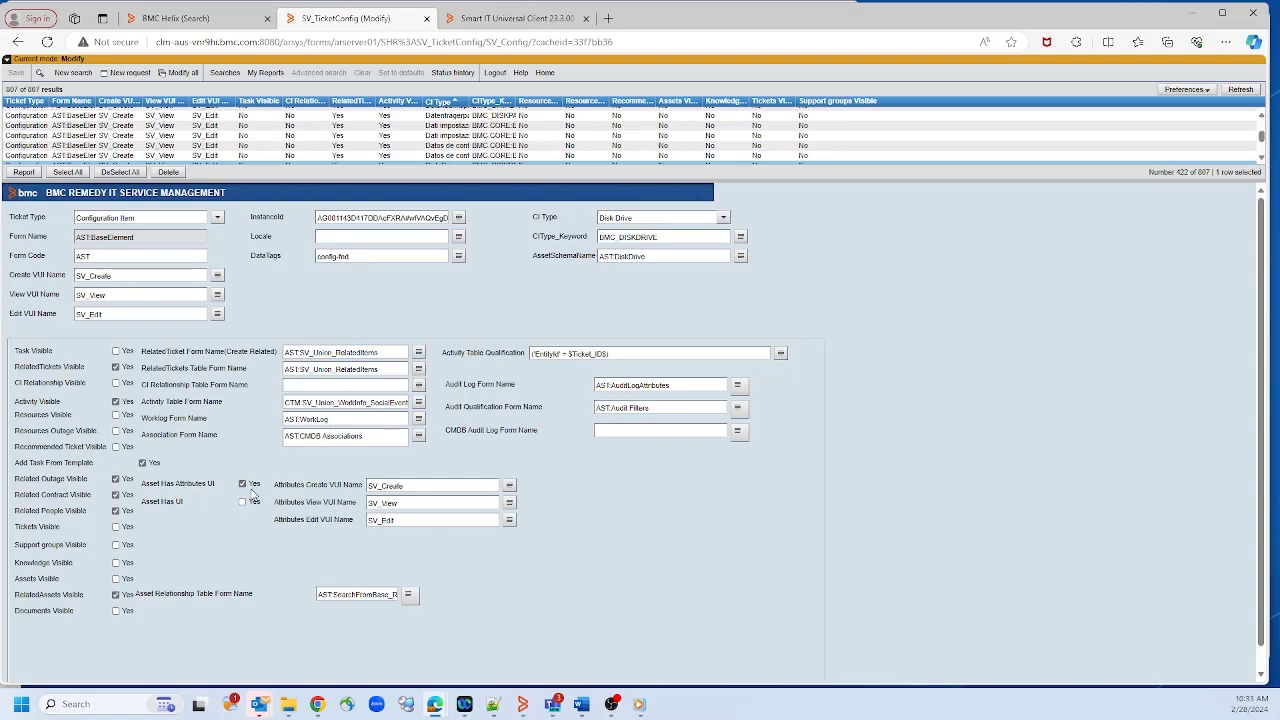
Review the attributes create, view and edit VUI names configured for the Disk Drive asset
left_click(429, 485)
double_click(396, 503)
left_click_drag(402, 519, 358, 486)
left_click(410, 503)
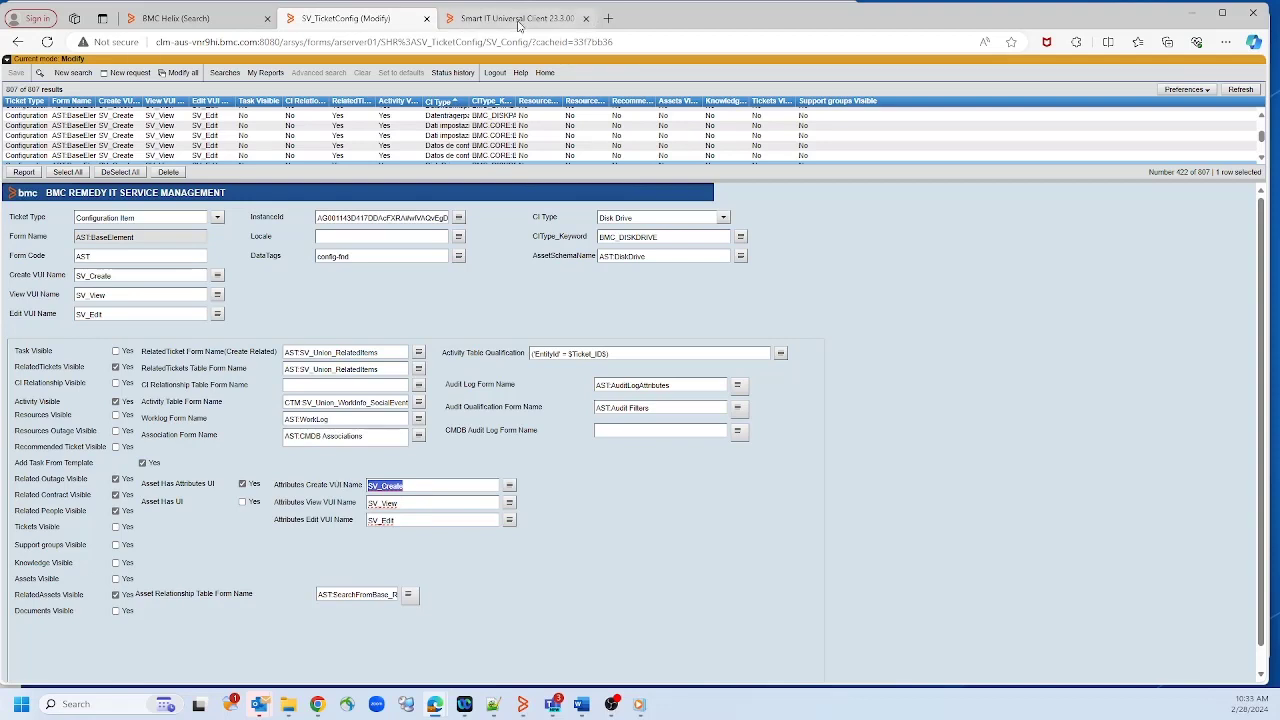
Switch to BMC Remedy Developer Studio and examine the layout of the SV_View view on the AST:BaseElement form
left_click(522, 706)
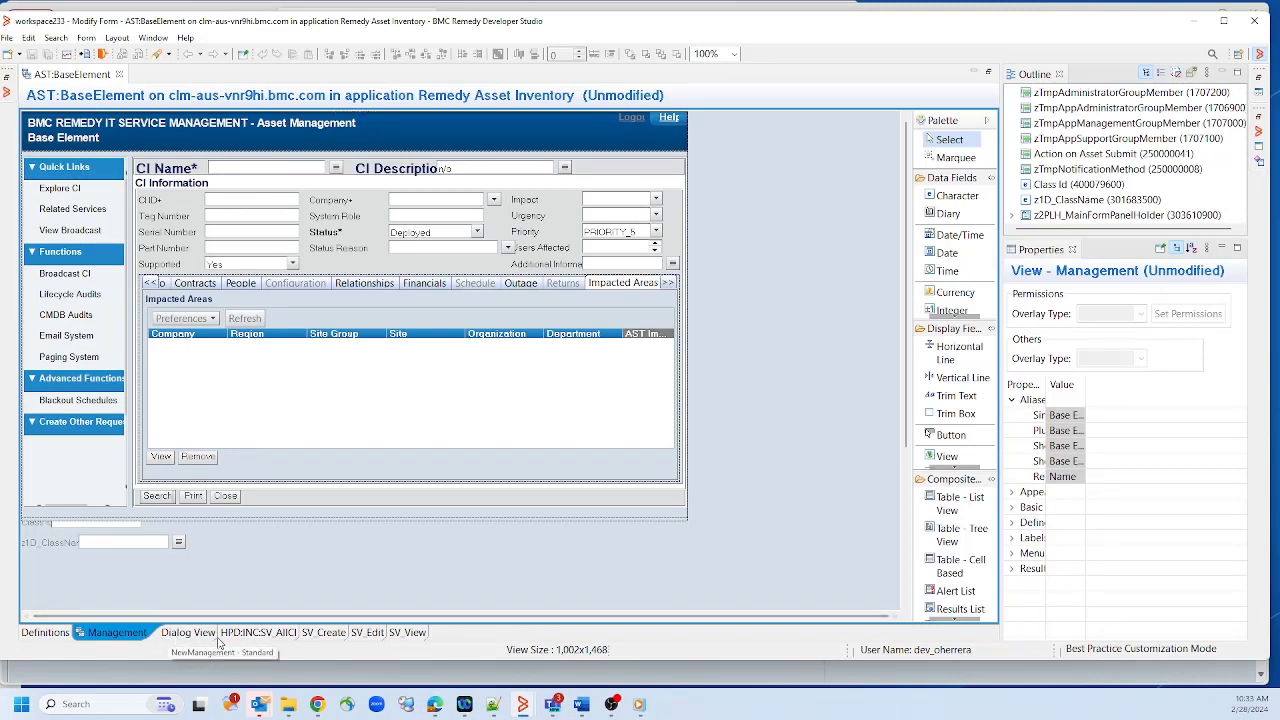
left_click(415, 636)
scroll(903, 318, "down", 6)
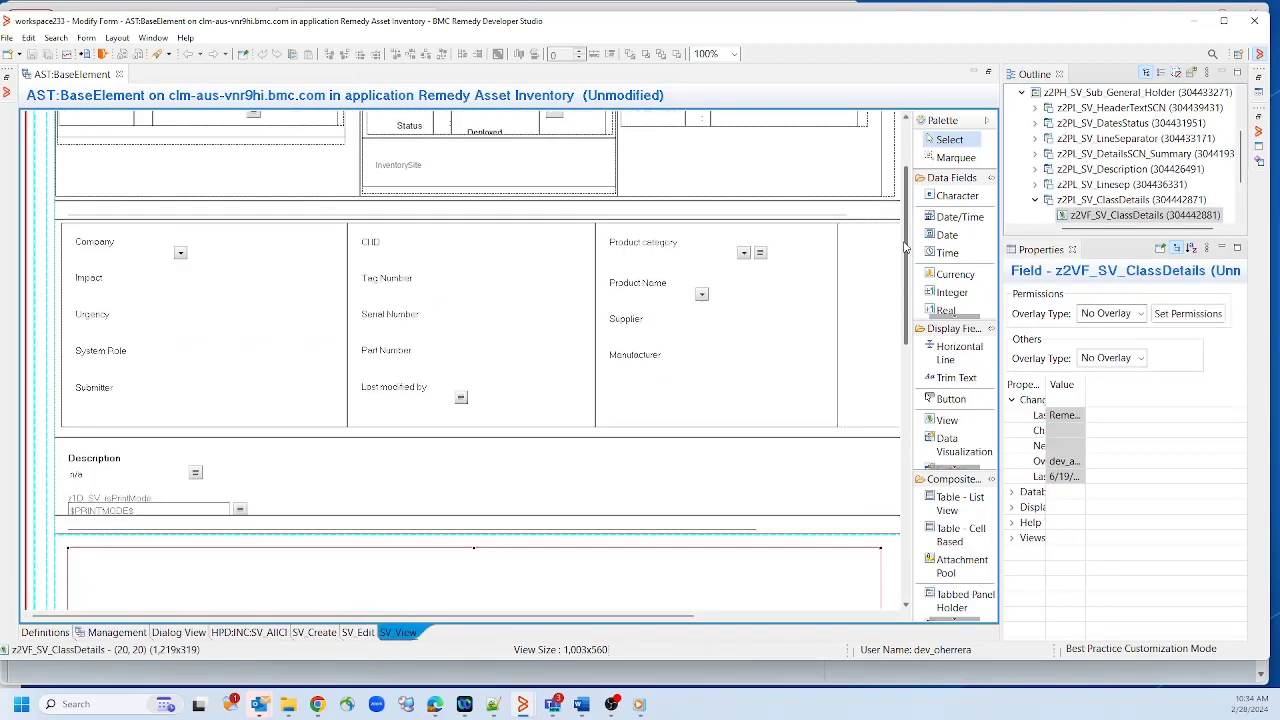
scroll(903, 318, "down", 3)
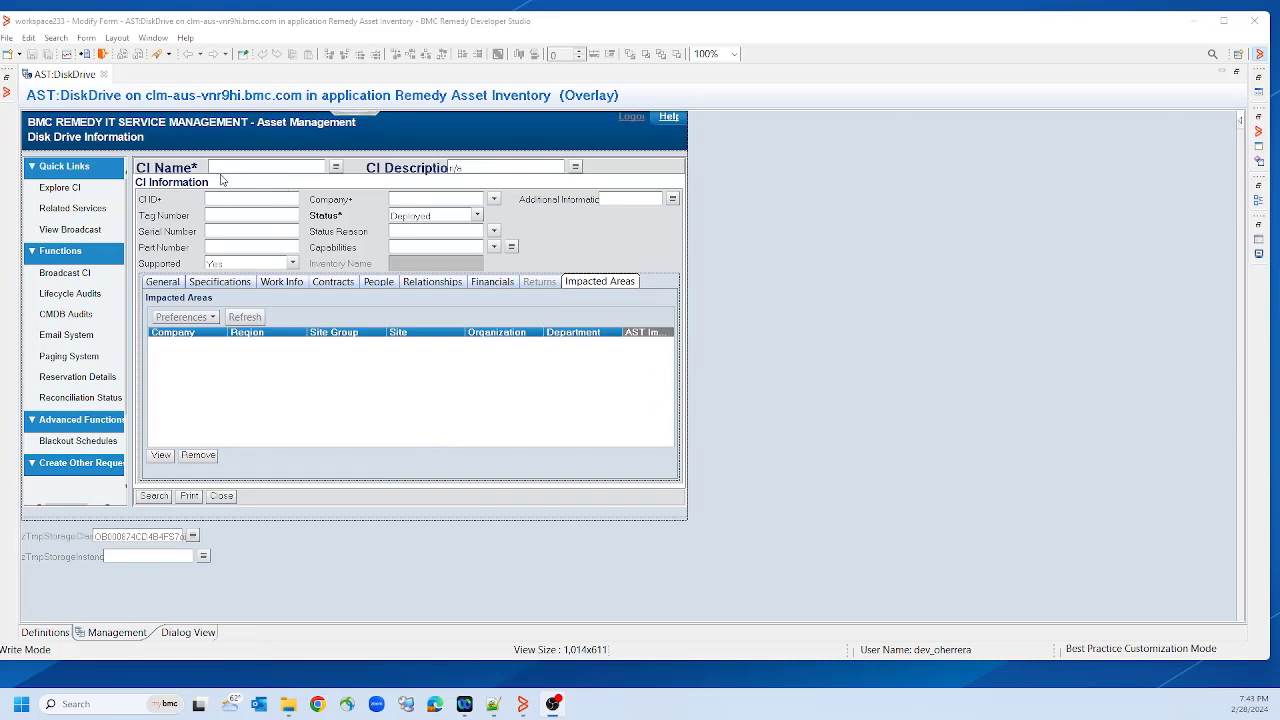
Create a new view of type Progressive on the AST:DiskDrive form
left_click(93, 39)
left_click(126, 90)
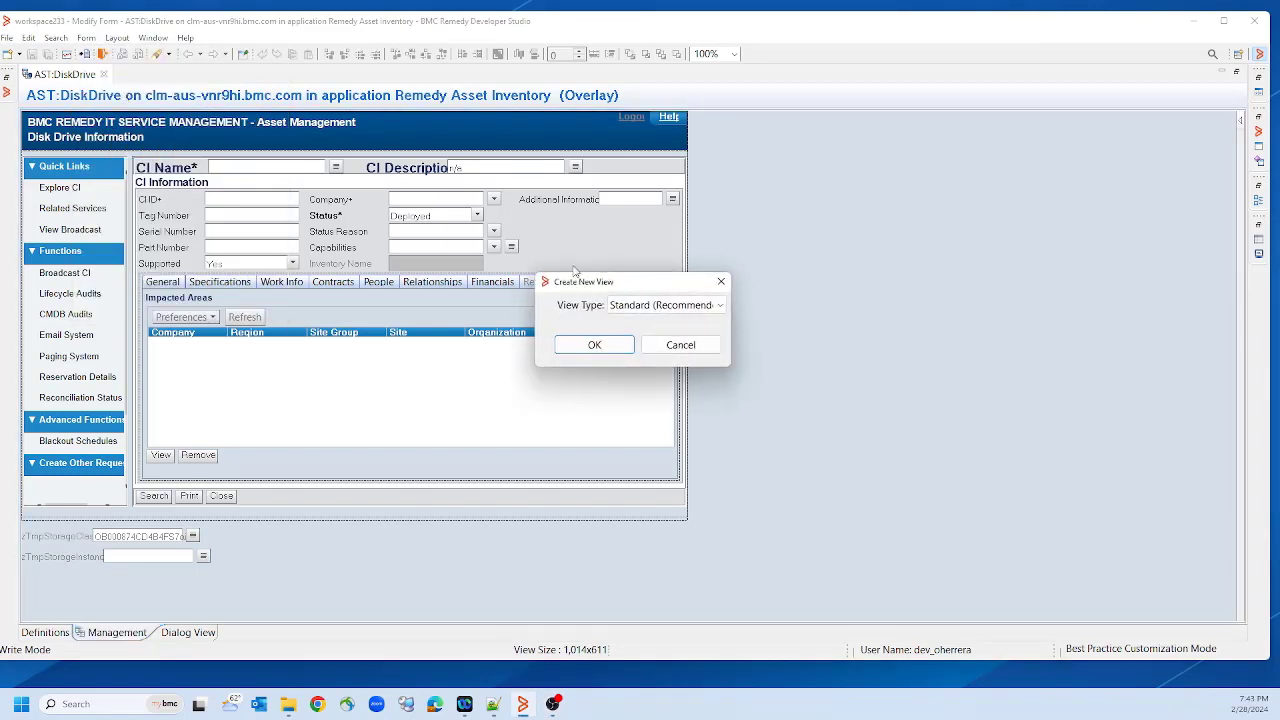
left_click(665, 305)
left_click(640, 349)
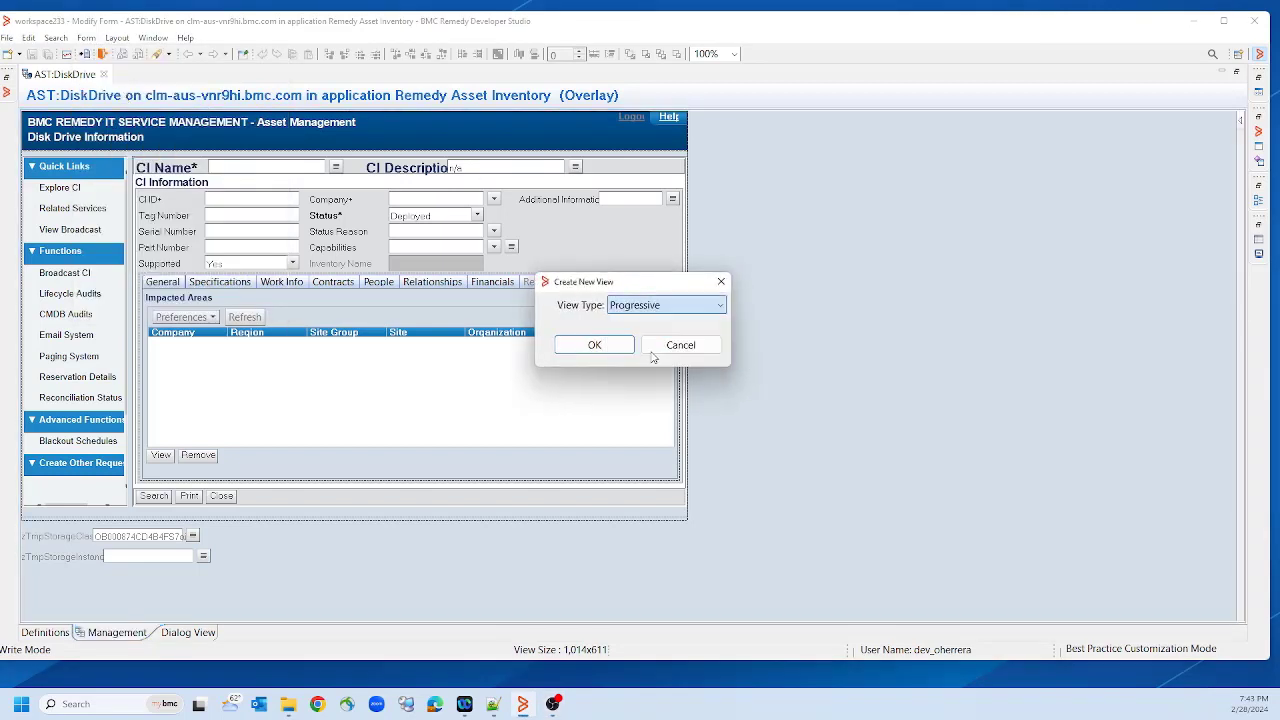
left_click(594, 345)
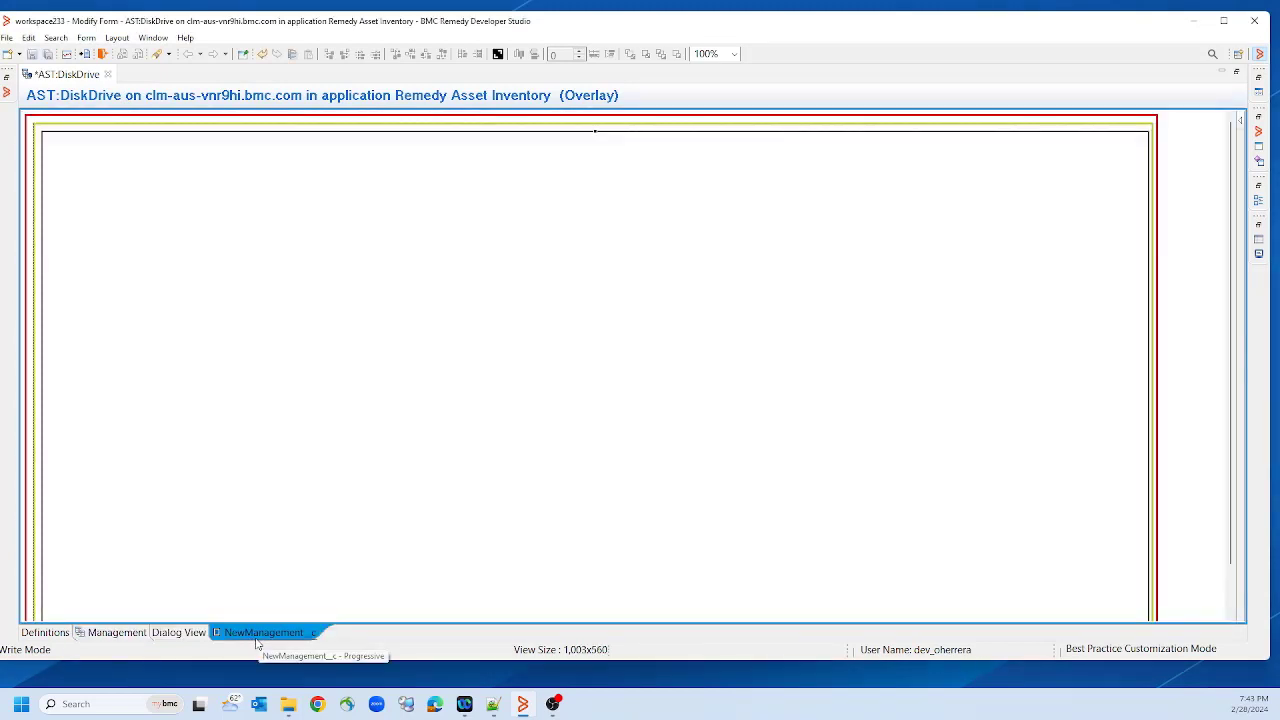
Set the new AST:DiskDrive view's Label property to SV_View
right_click(1209, 242)
left_click(1100, 298)
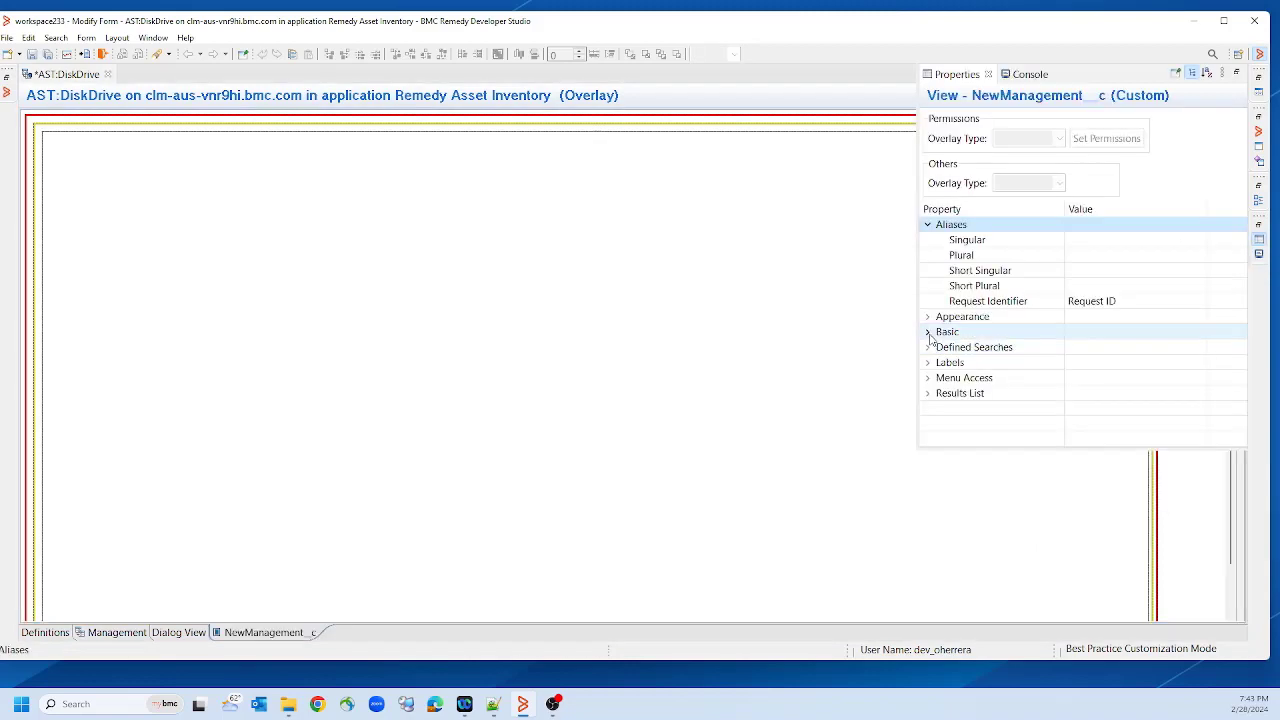
left_click(927, 332)
left_click(1160, 362)
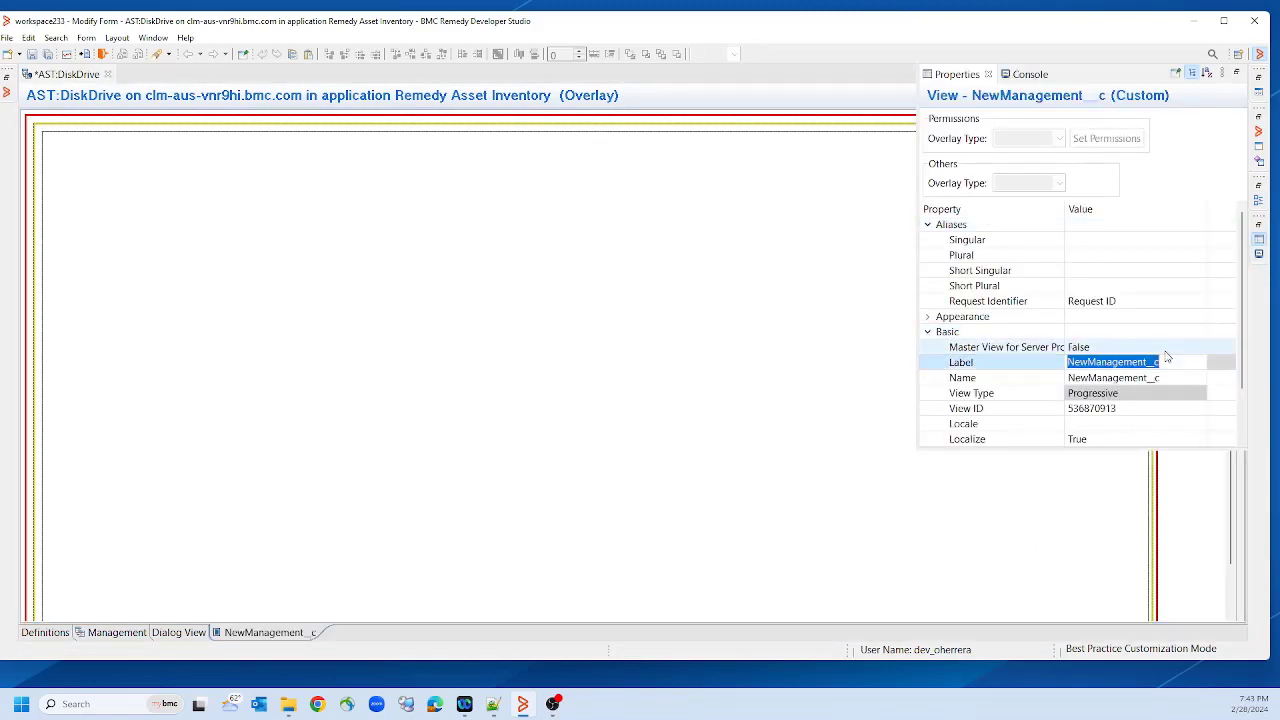
type("SV_View")
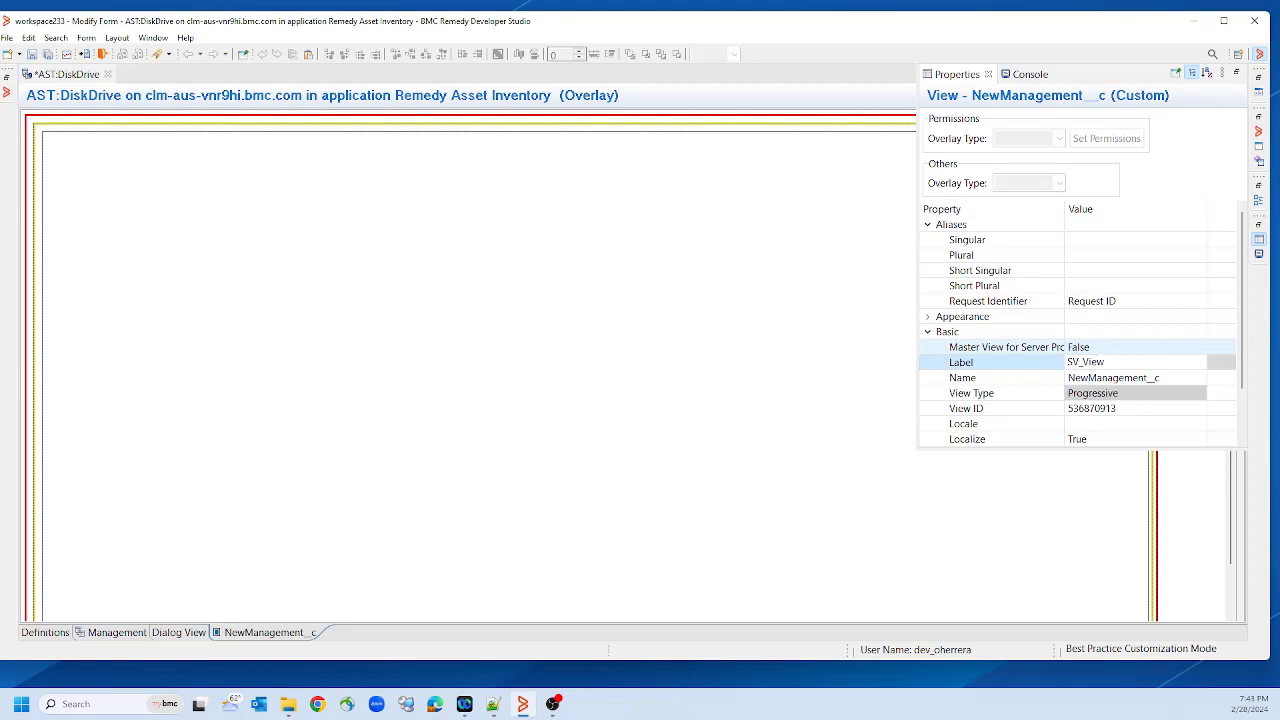
left_click(897, 406)
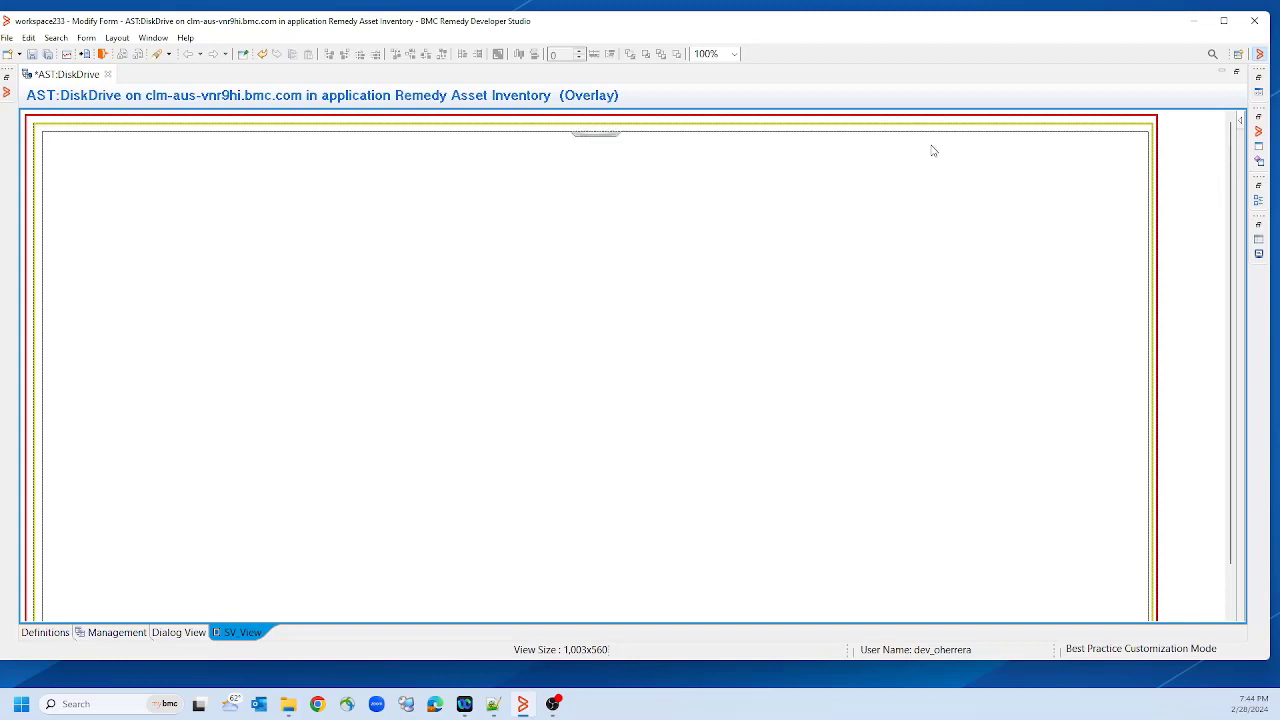
Set the Container Panel Holder's width to 1040 and height to 540
left_click(1258, 191)
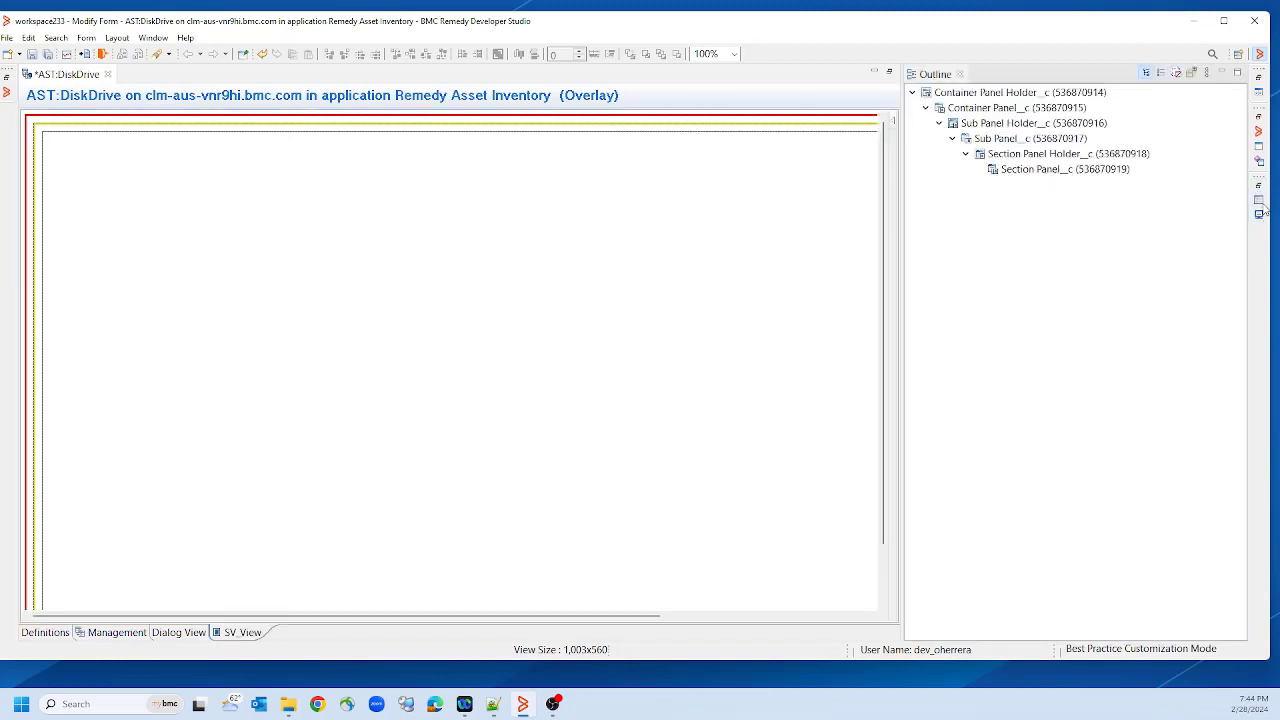
left_click(1259, 212)
left_click(1000, 92)
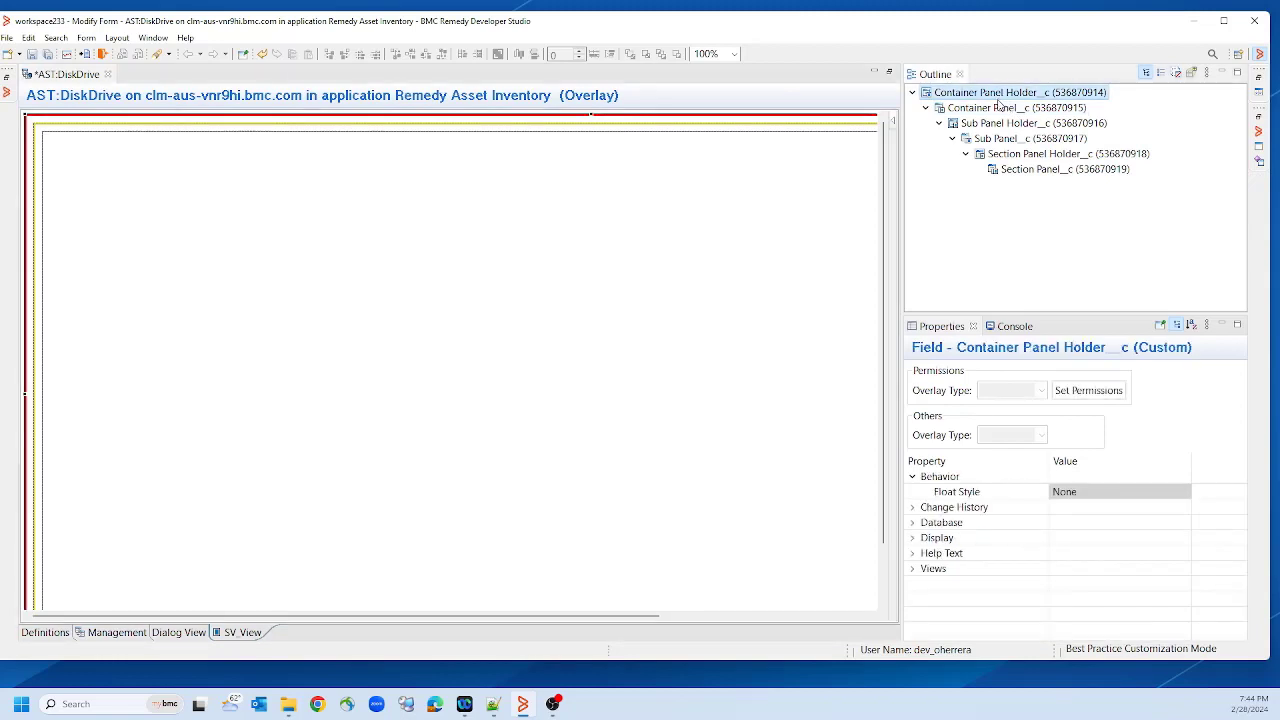
left_click(912, 538)
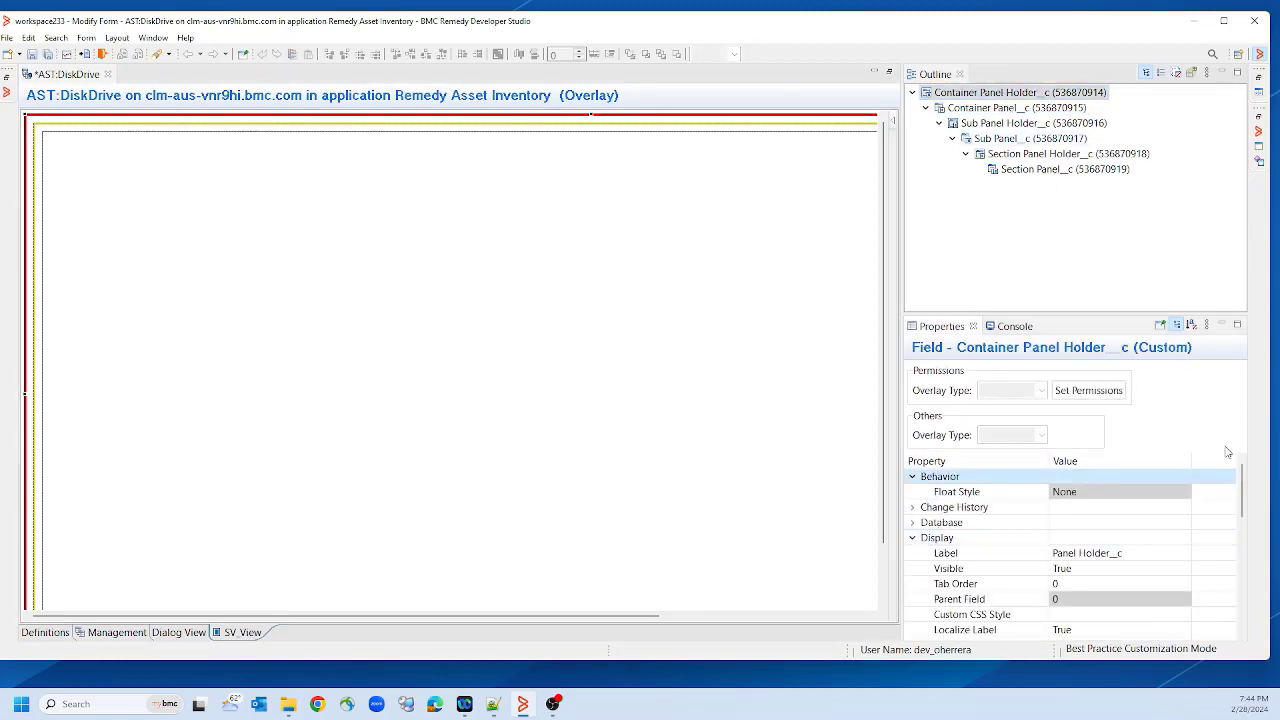
left_click_drag(1241, 475, 1240, 523)
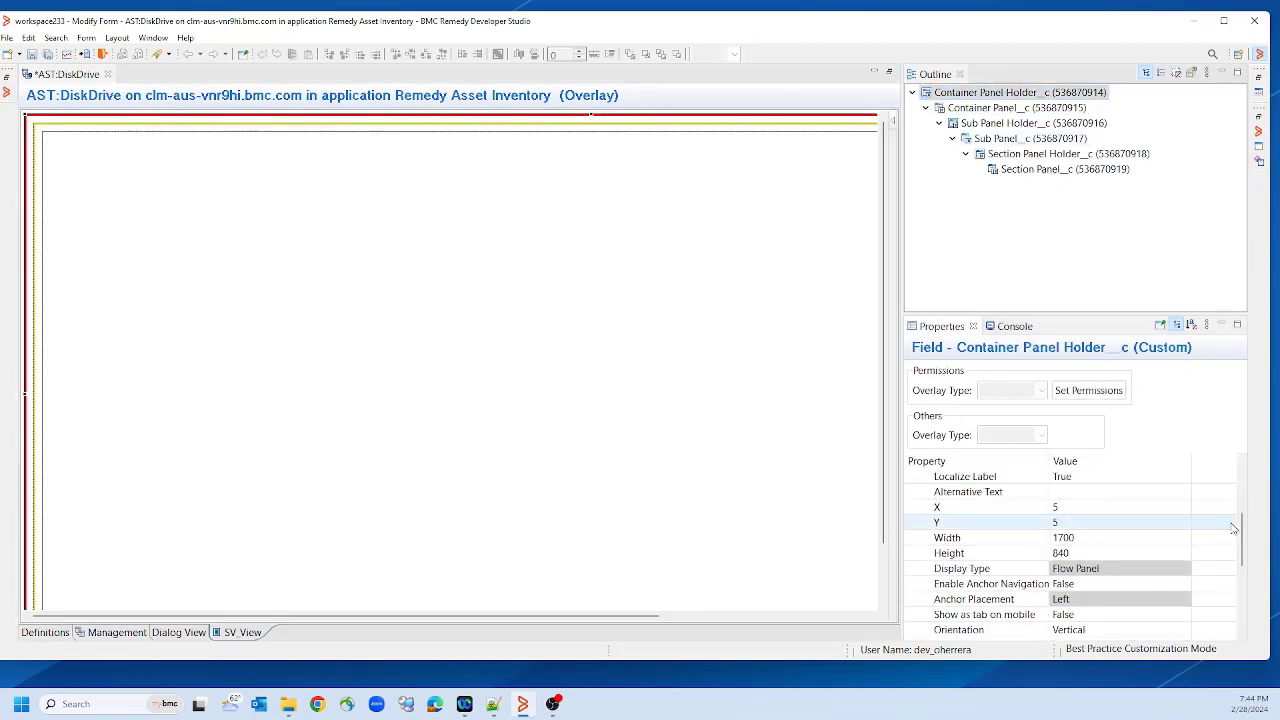
left_click(1079, 539)
type("1")
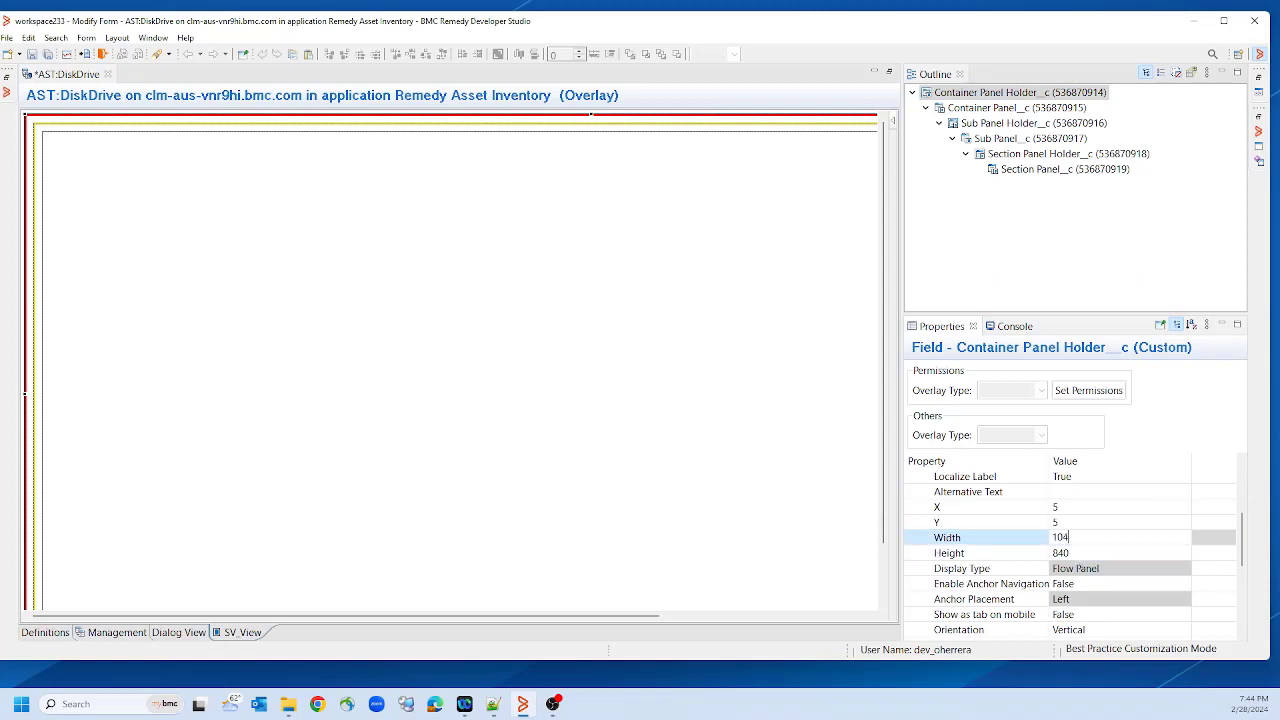
key("Tab")
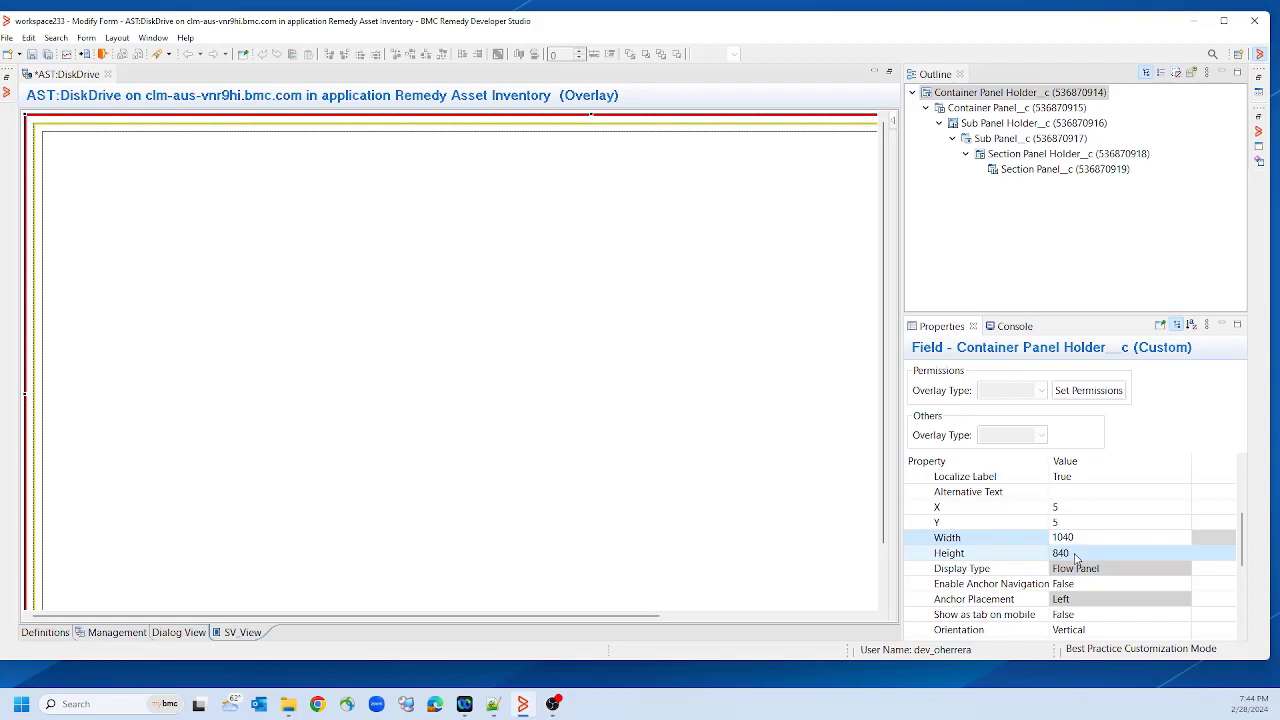
Set the Container Panel's Initial Size property to 540
left_click(992, 107)
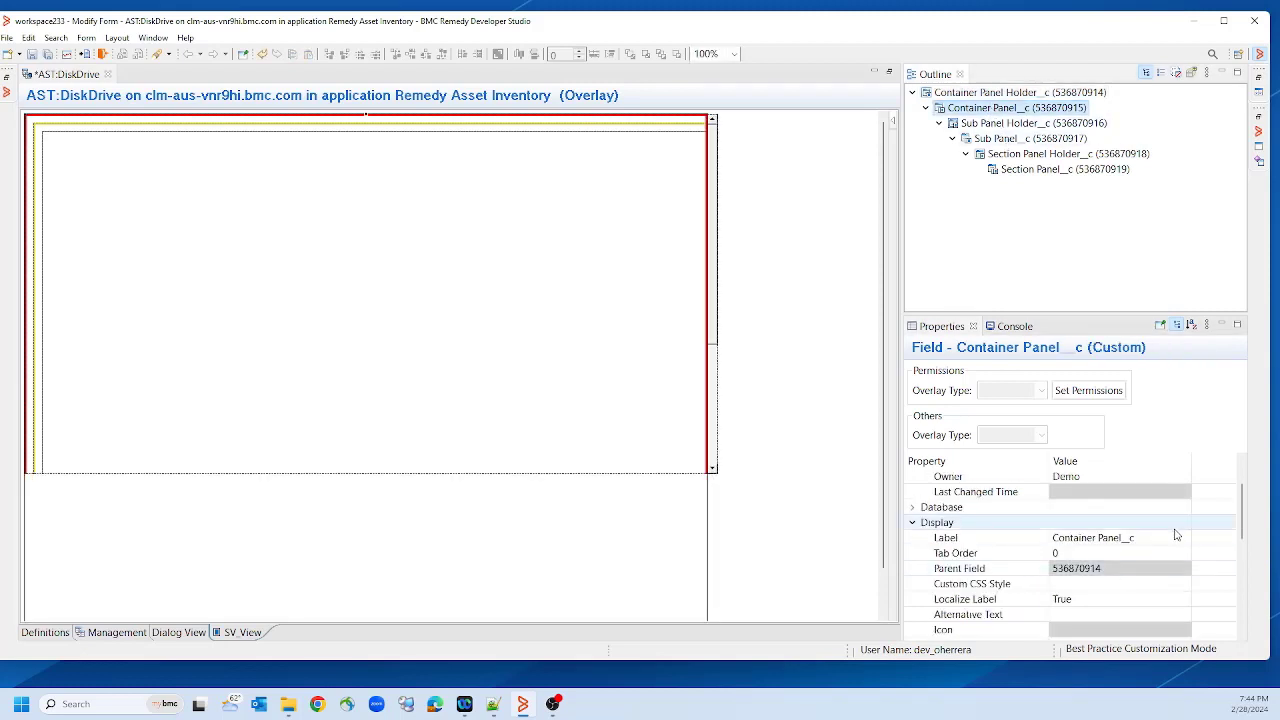
left_click_drag(1245, 519, 1245, 558)
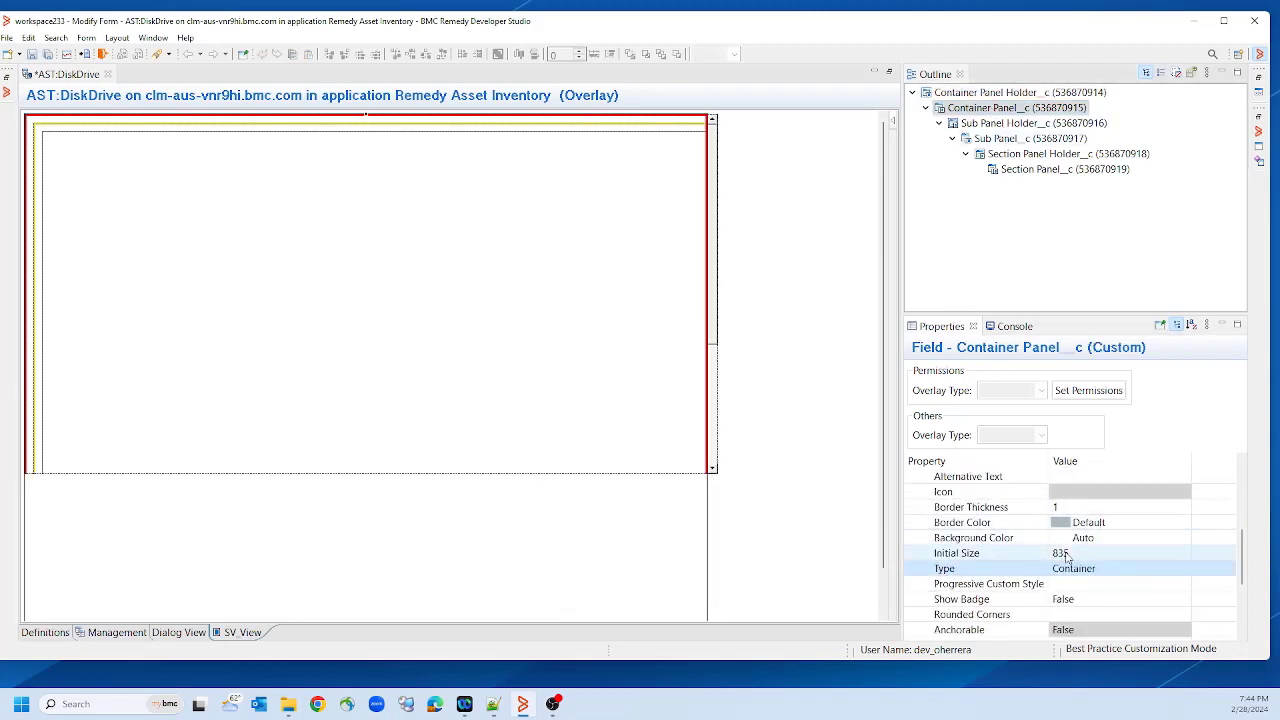
left_click(1081, 548)
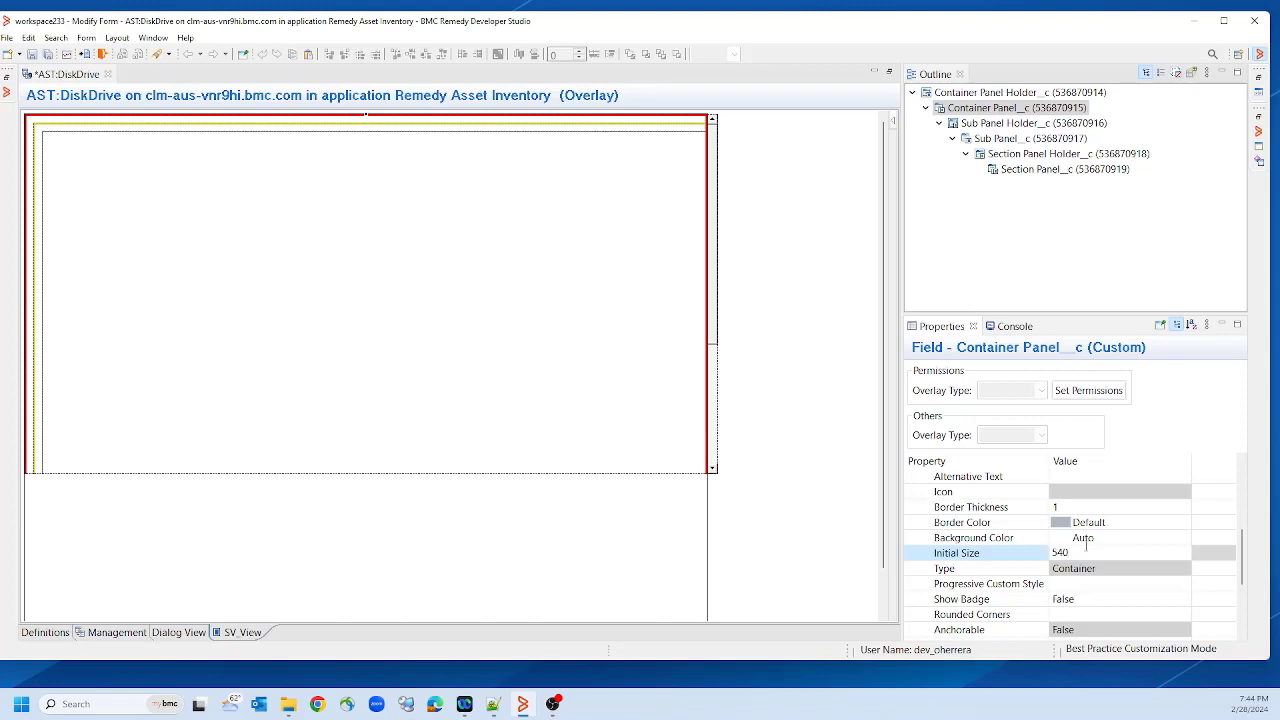
Set the Sub Panel Holder's width to 1020 and height to 520
left_click(992, 124)
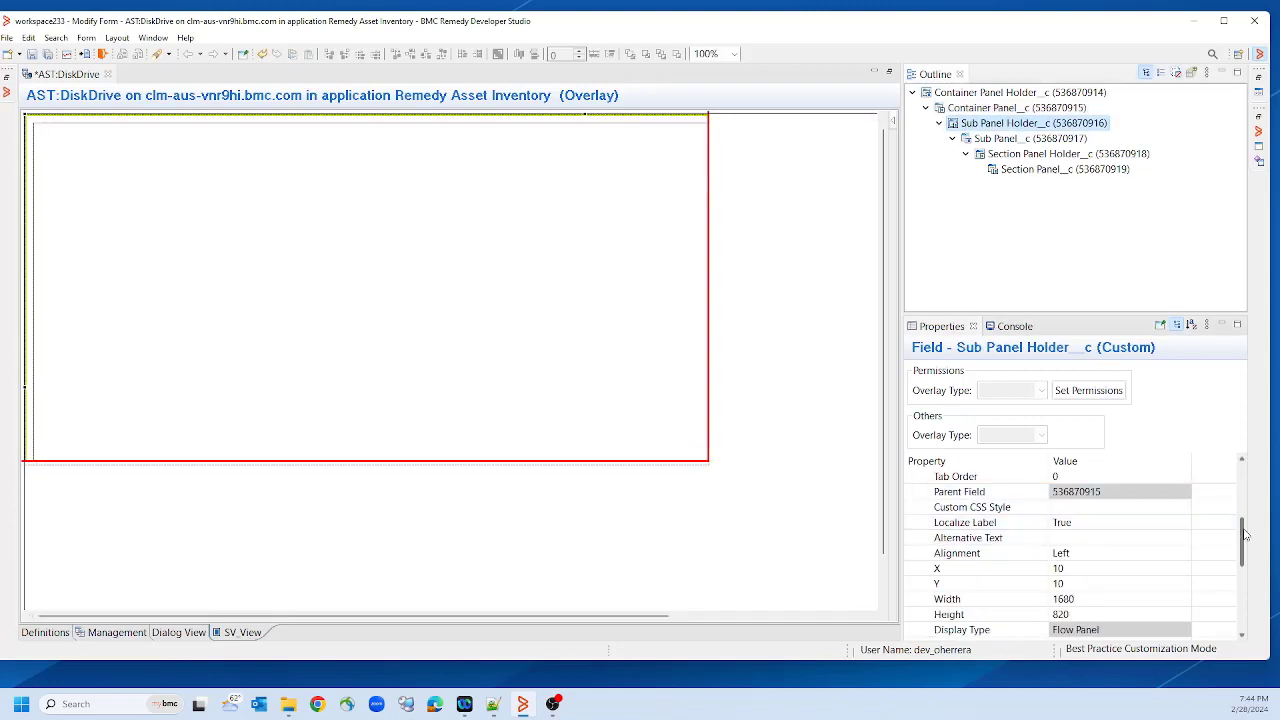
left_click_drag(1245, 535, 1245, 550)
left_click(1108, 552)
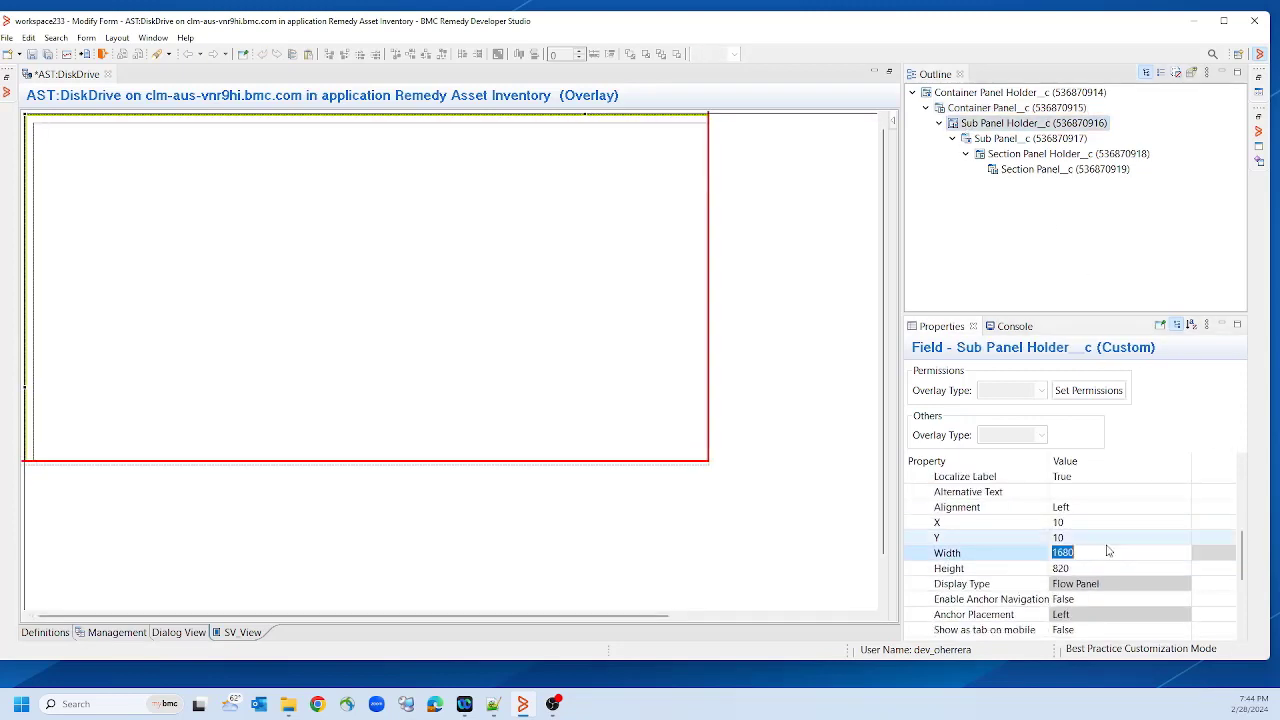
type("1020")
key("Return")
Reduce the Initial Size property of the Sub Panel inside the Sub Panel Holder
left_click(1010, 140)
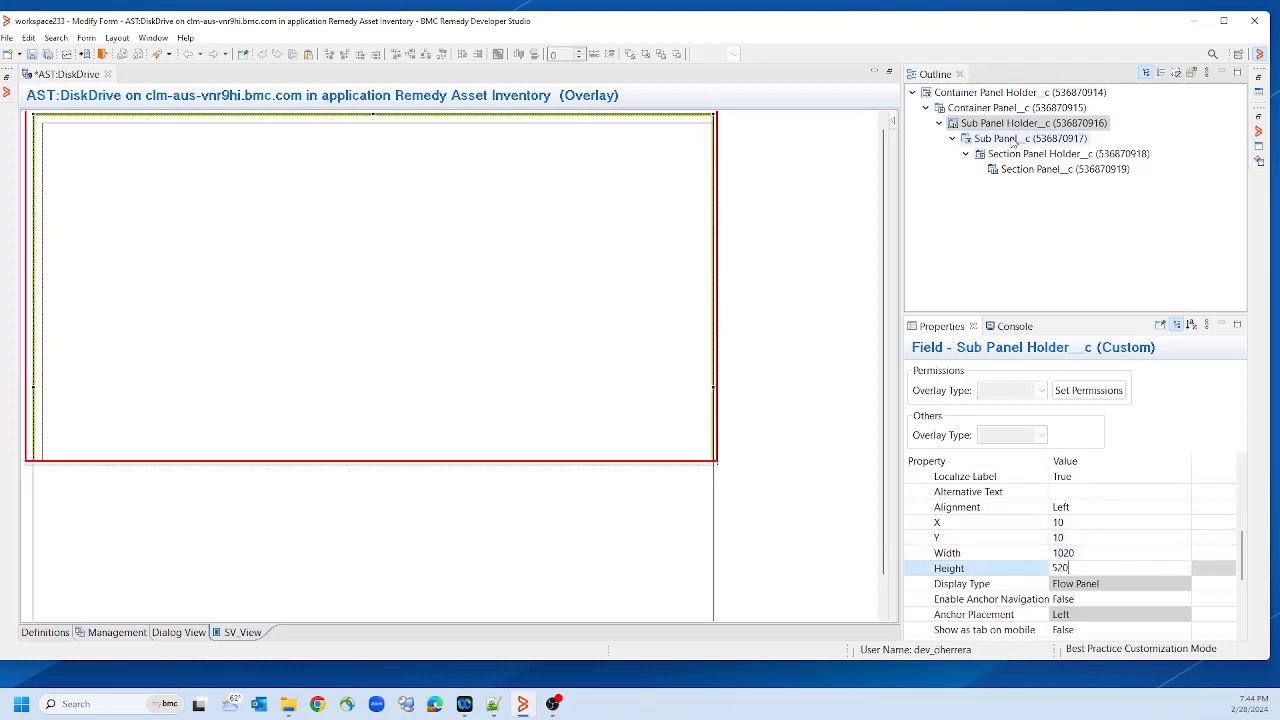
scroll(1205, 572, "down", 3)
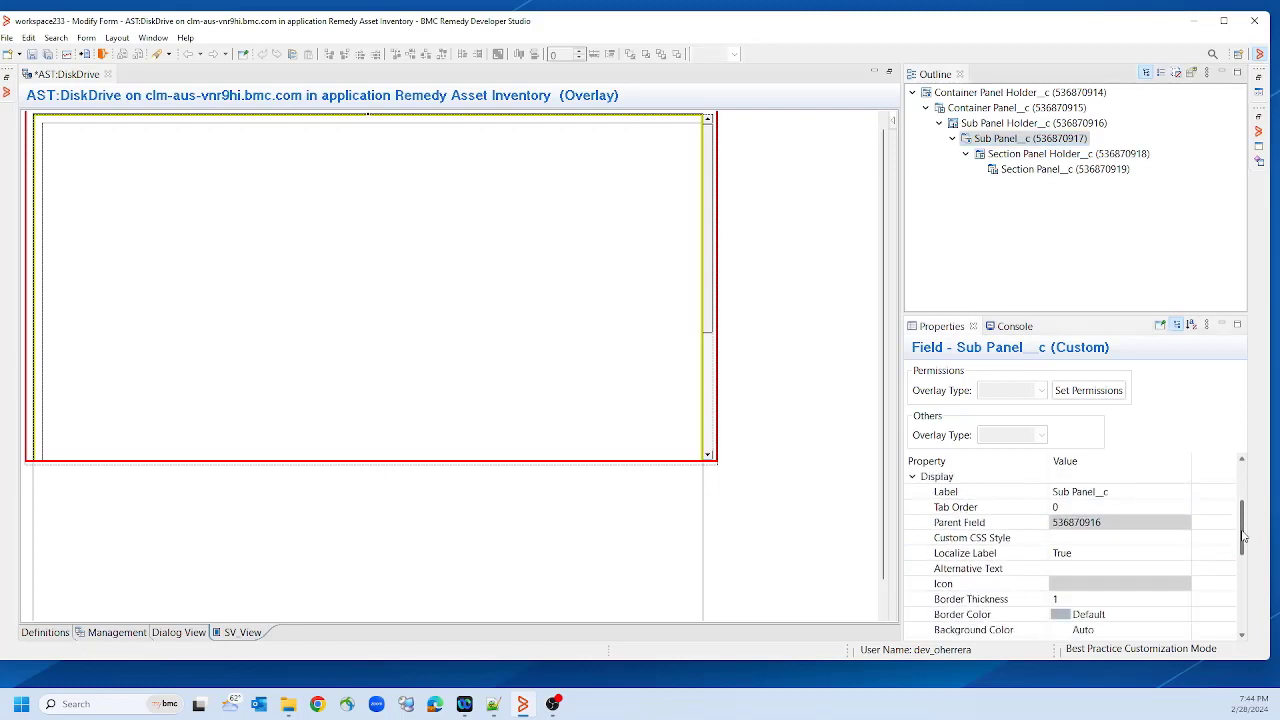
left_click(1095, 599)
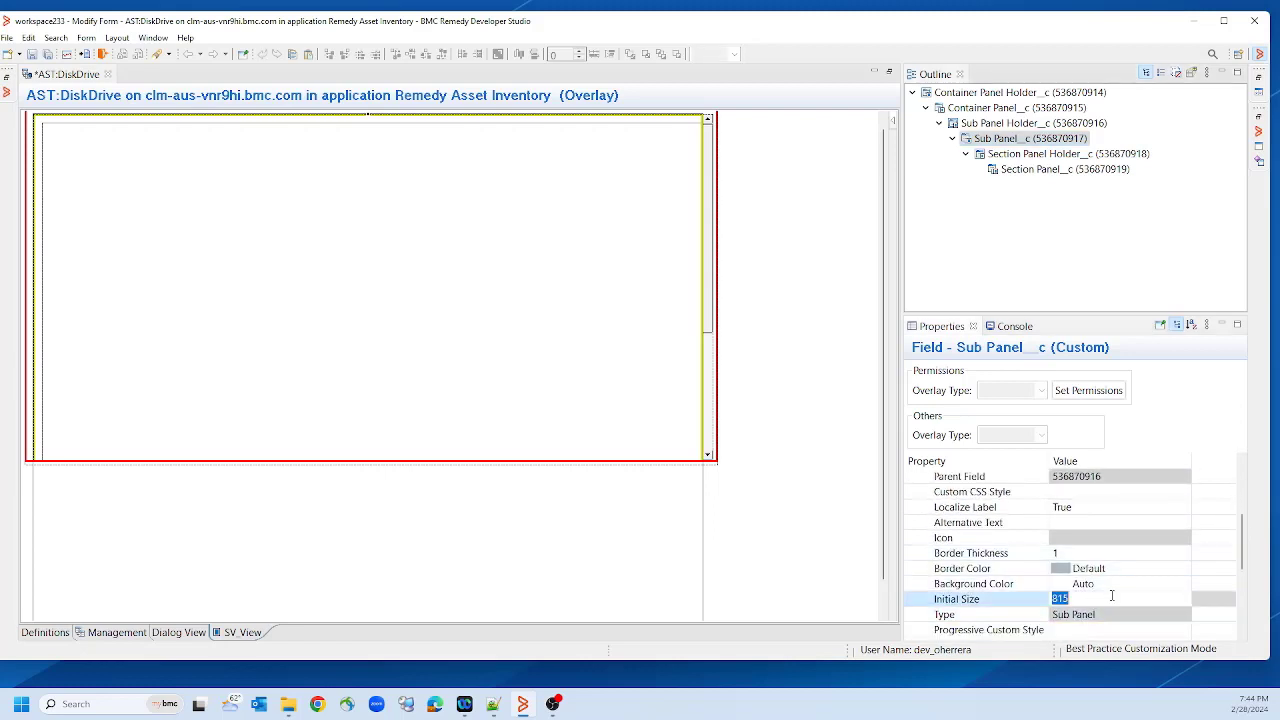
Set the Section Panel Holder's width to 1000 and height to 500
left_click(1038, 154)
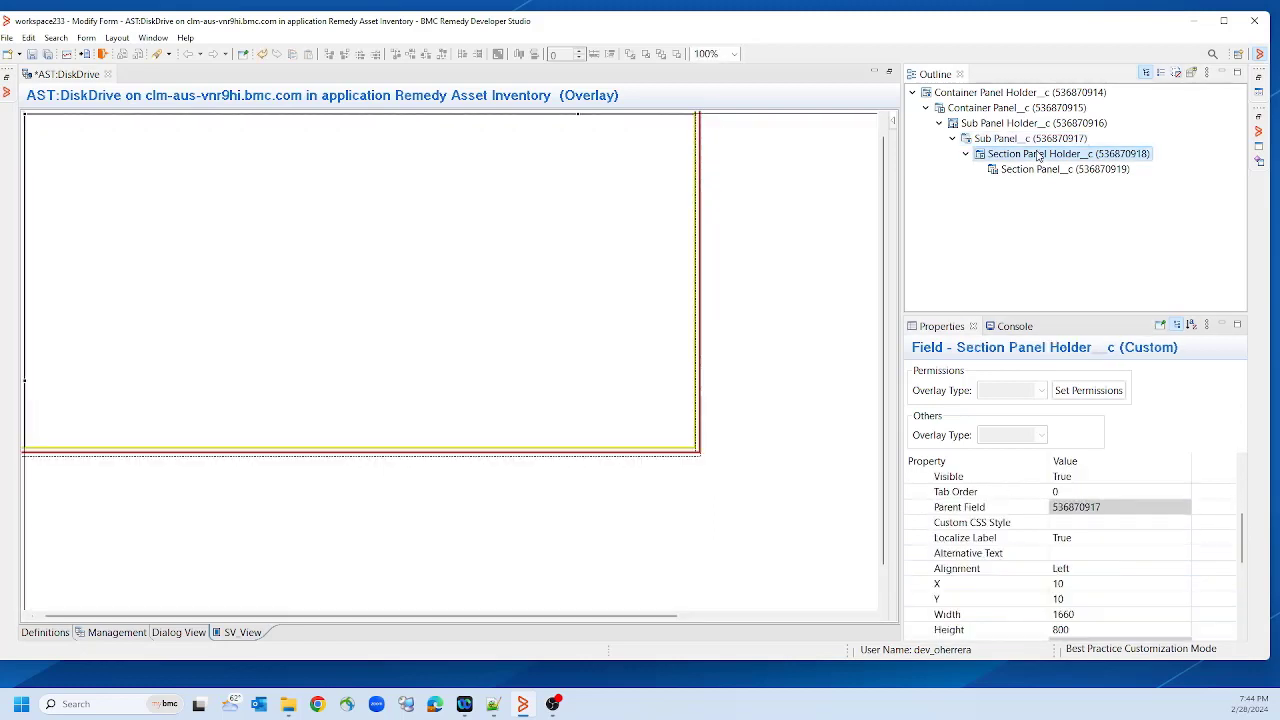
left_click(1082, 613)
type("10")
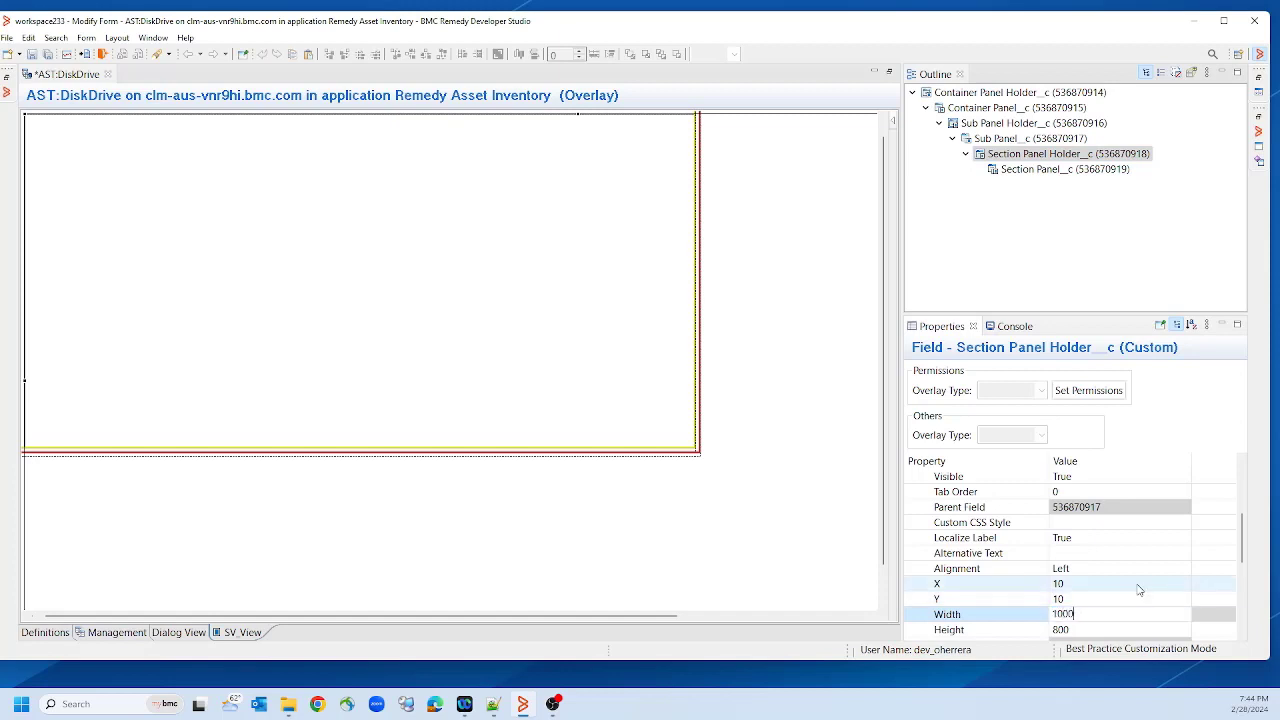
left_click(1076, 629)
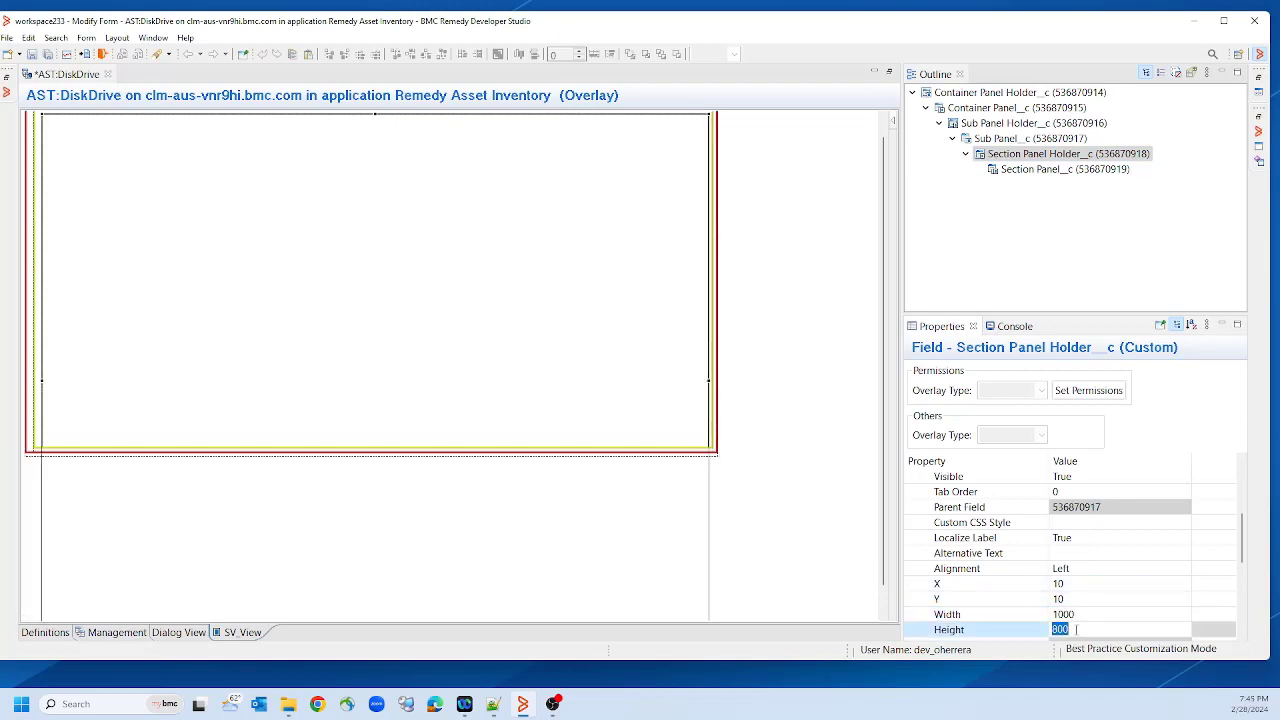
type("500")
key("Return")
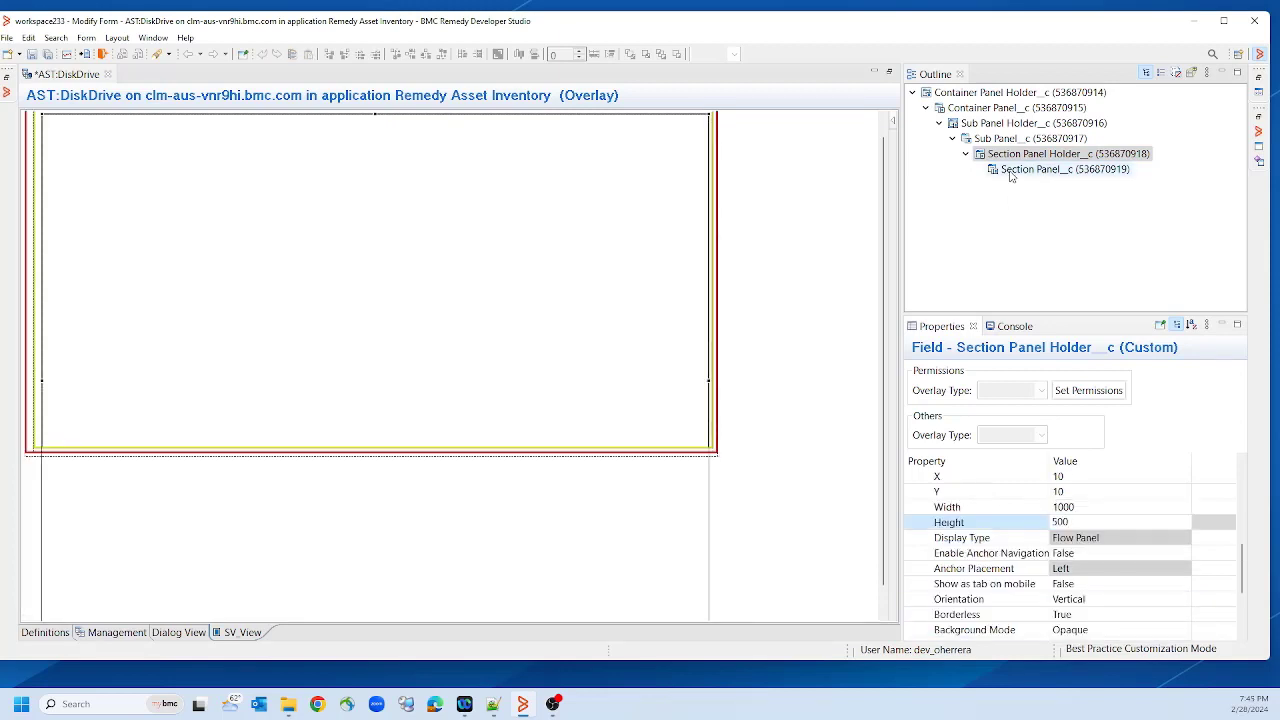
Set the Section Panel's Initial Size property to 330
left_click(1010, 172)
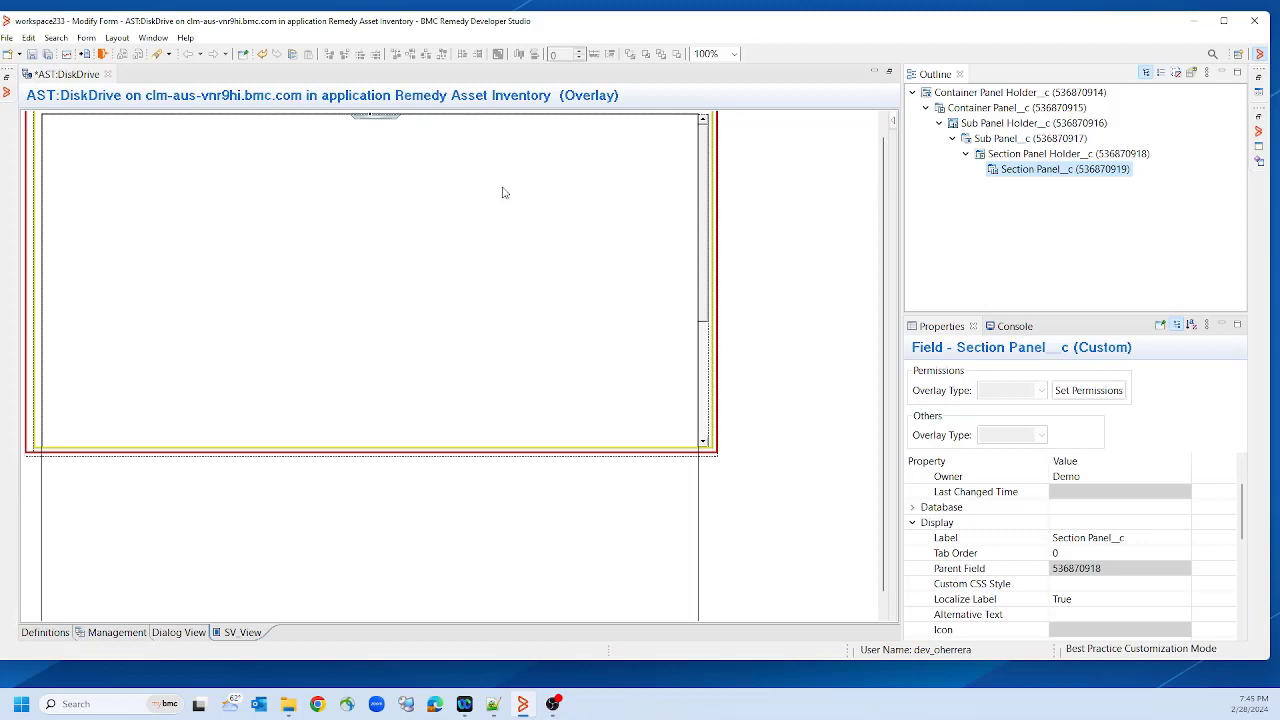
left_click_drag(1241, 504, 1242, 534)
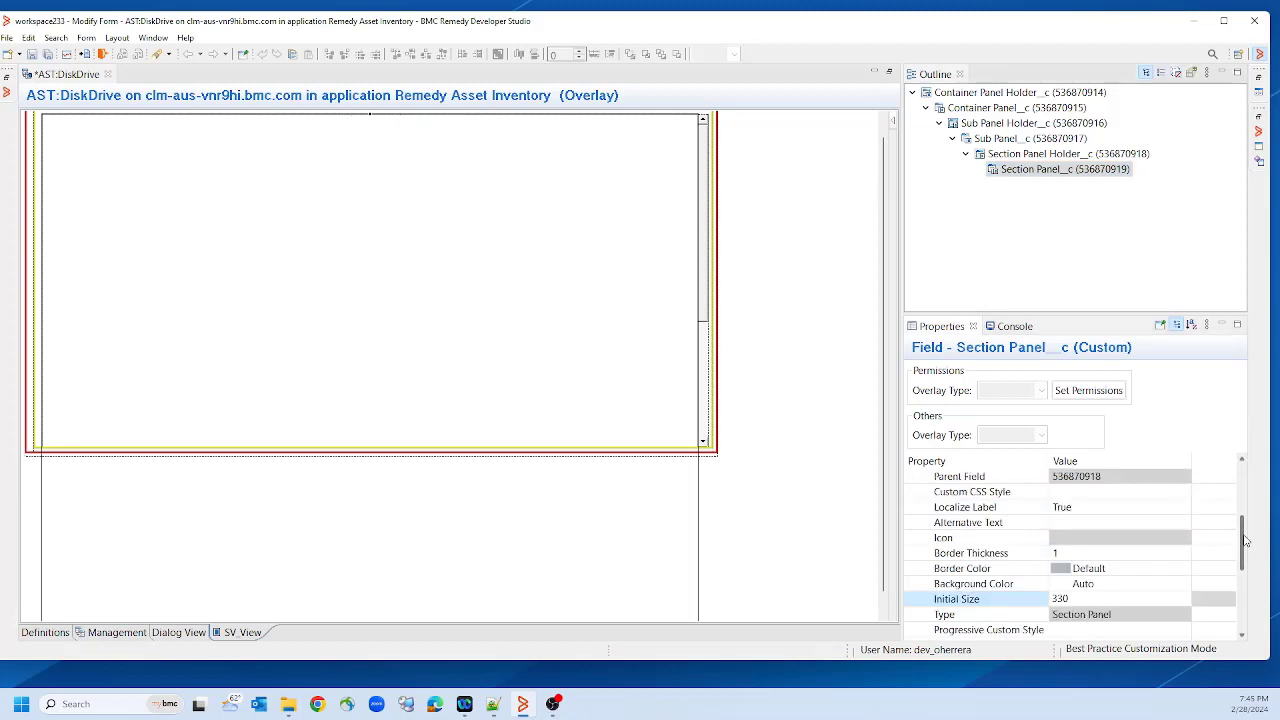
left_click(1211, 540)
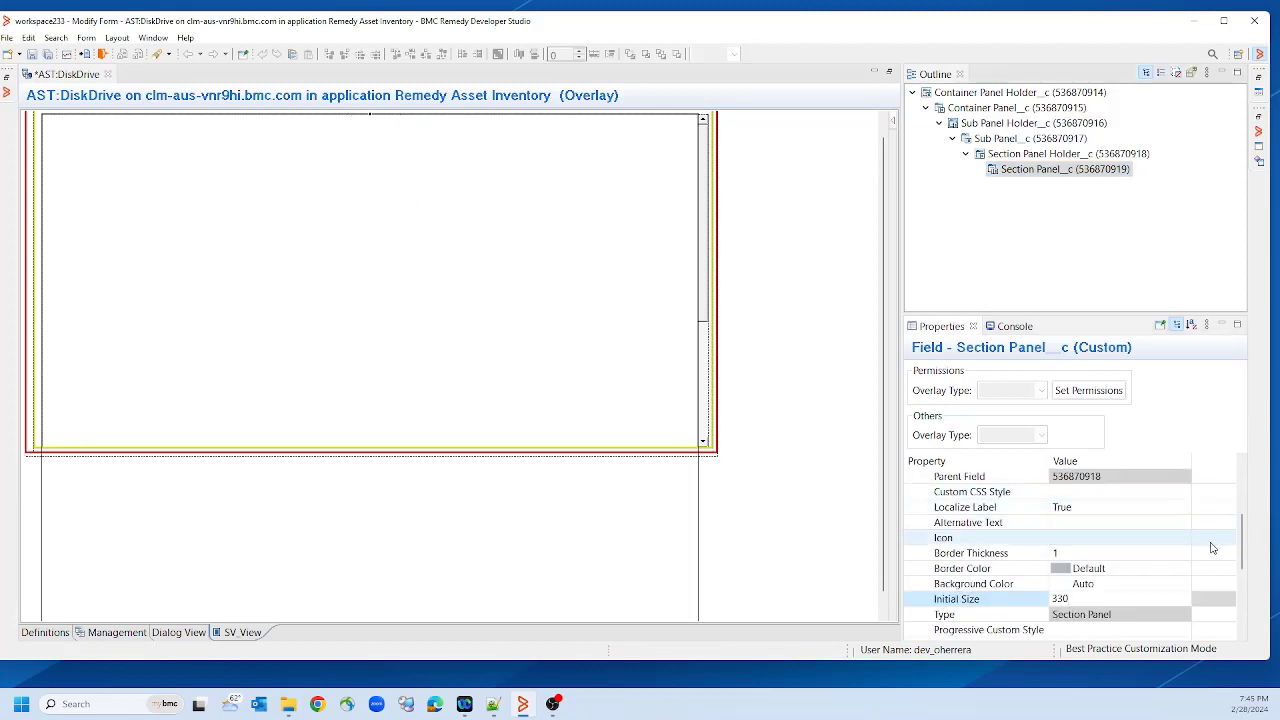
Change the Section Panel Holder's Orientation property to Horizontal
left_click(1003, 155)
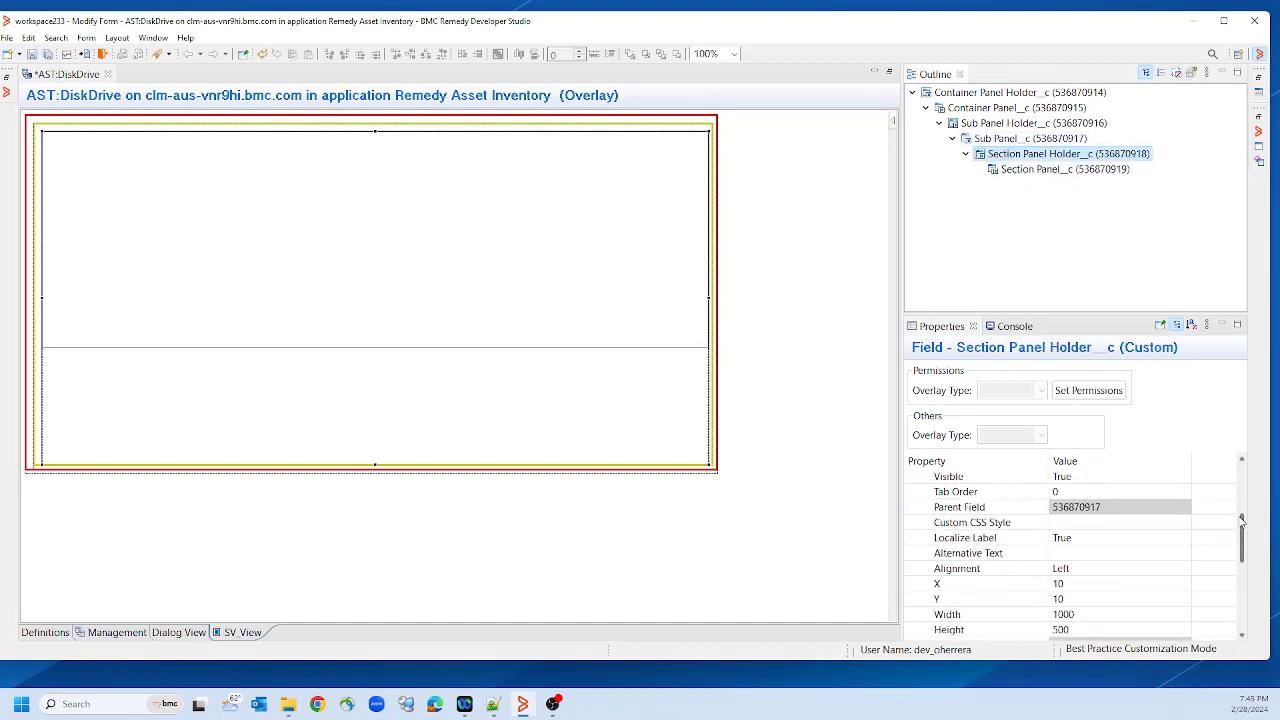
left_click_drag(1244, 527, 1244, 564)
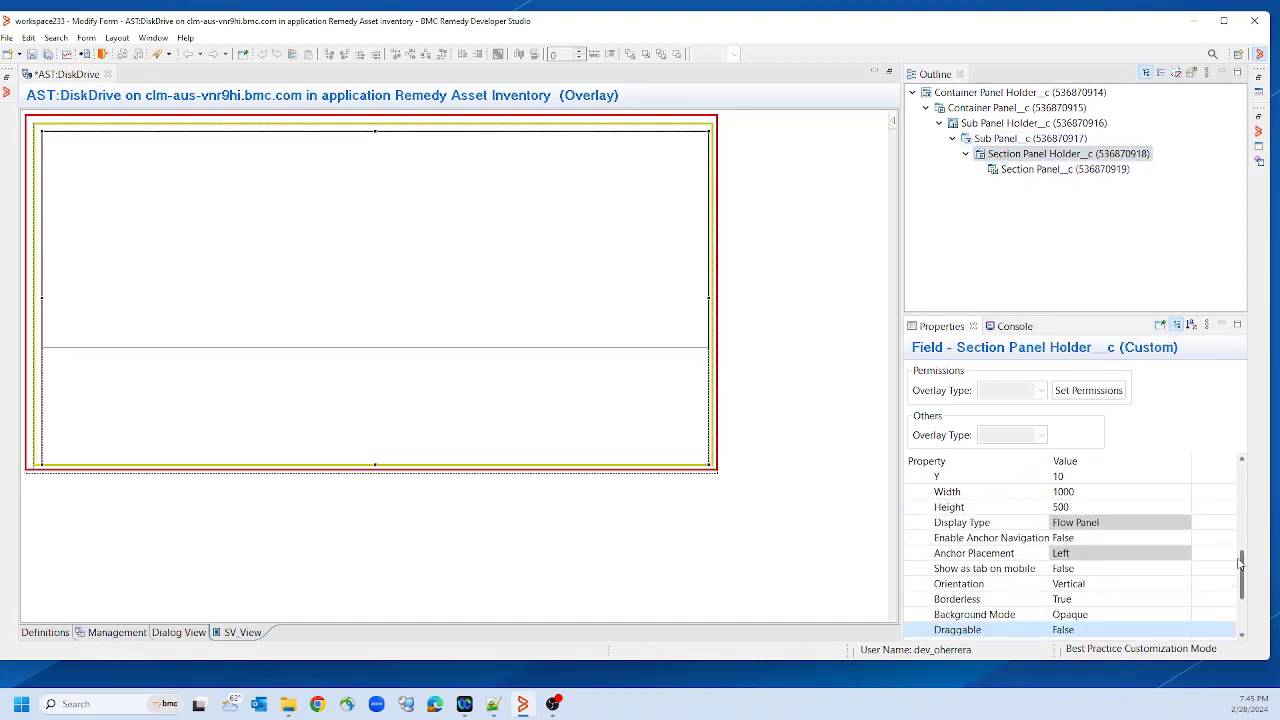
left_click(1159, 583)
left_click(1170, 582)
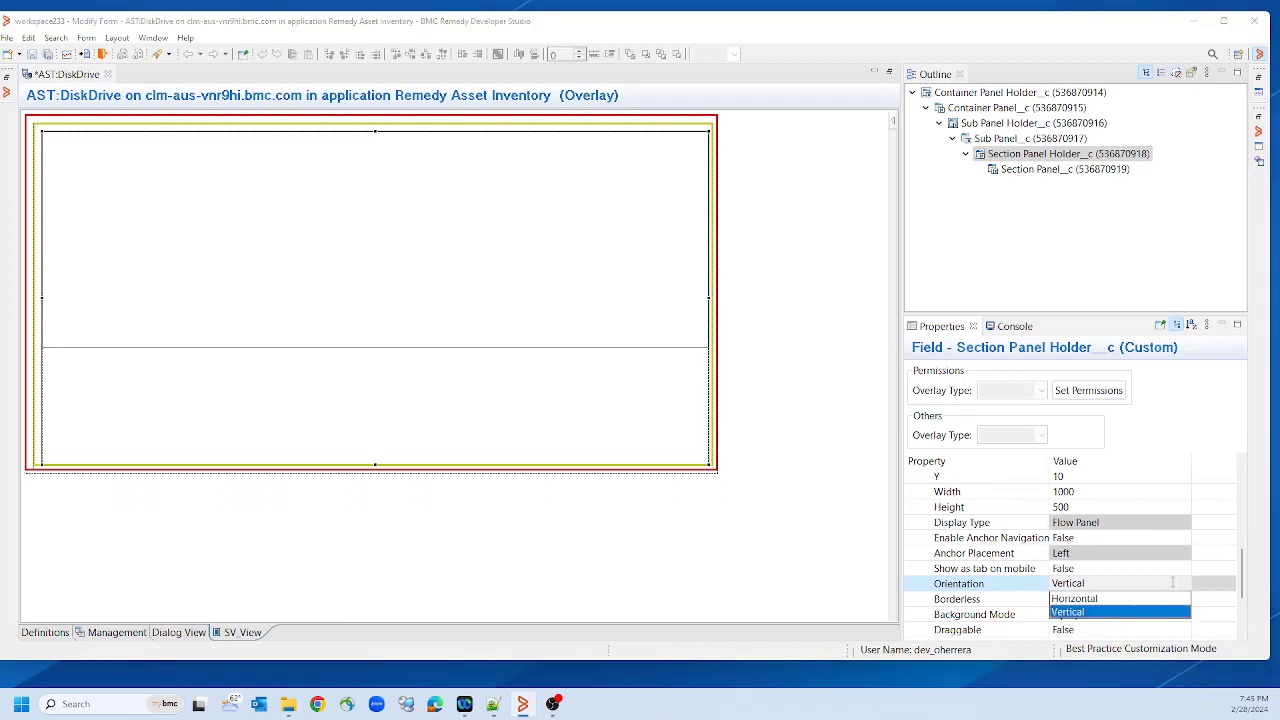
left_click(1113, 598)
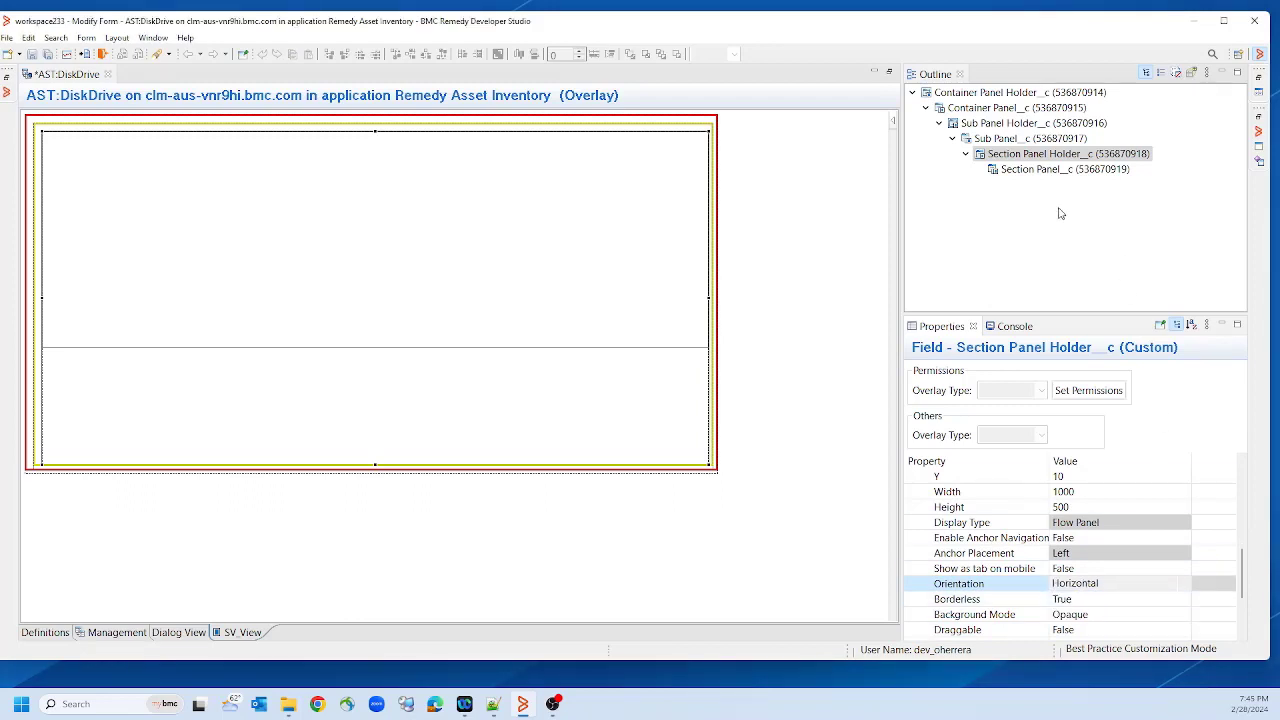
Add two new panels to the Section Panel Holder and give both the same initial size as the first section panel
right_click(1030, 155)
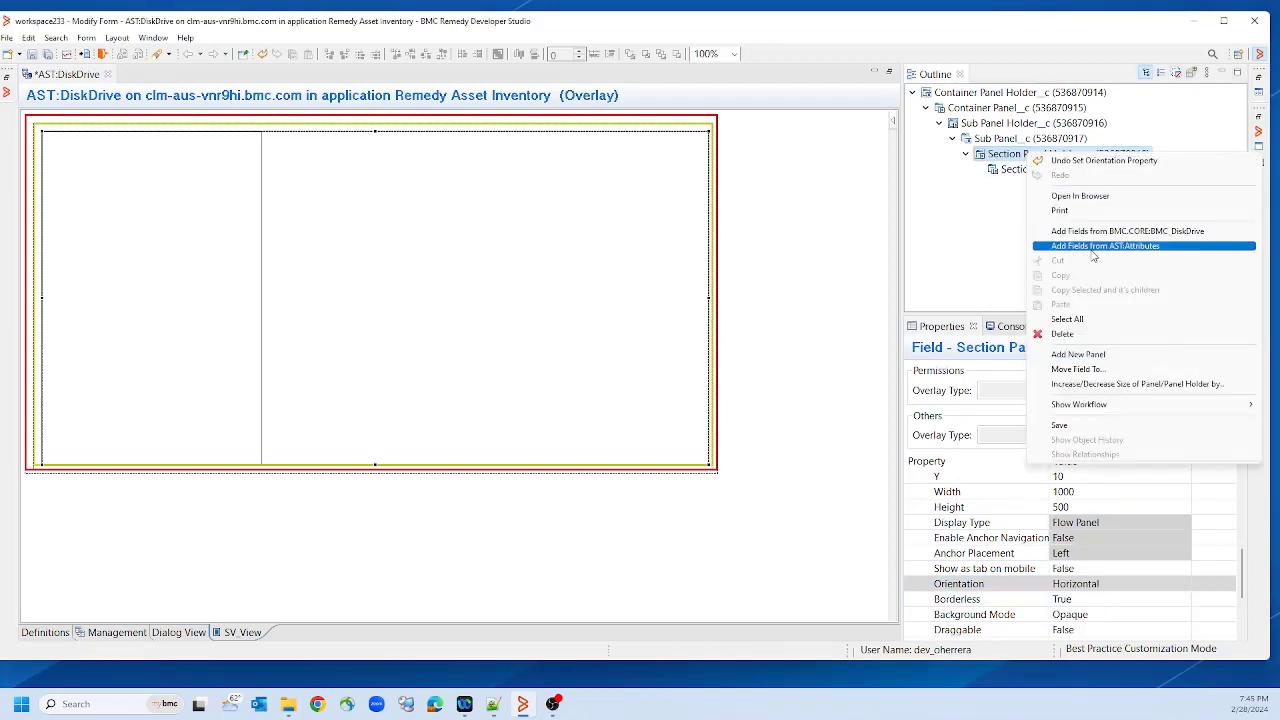
left_click(1083, 355)
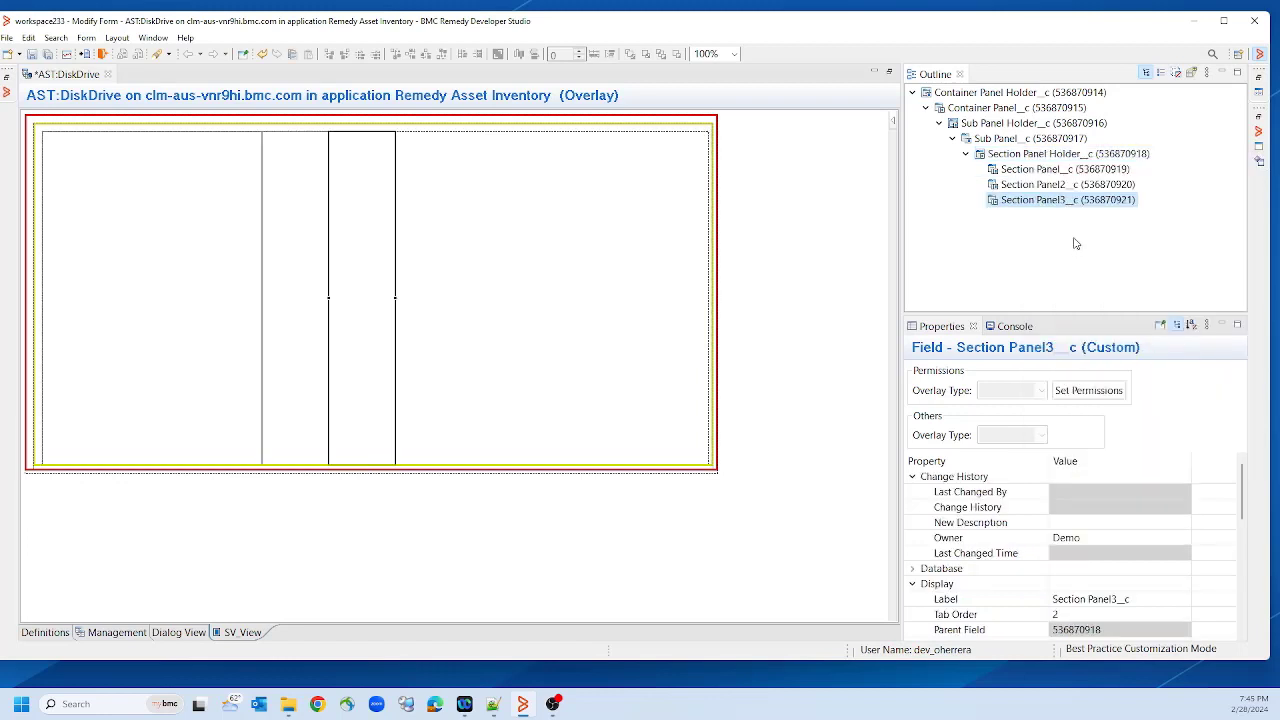
left_click(1015, 187, "ctrl")
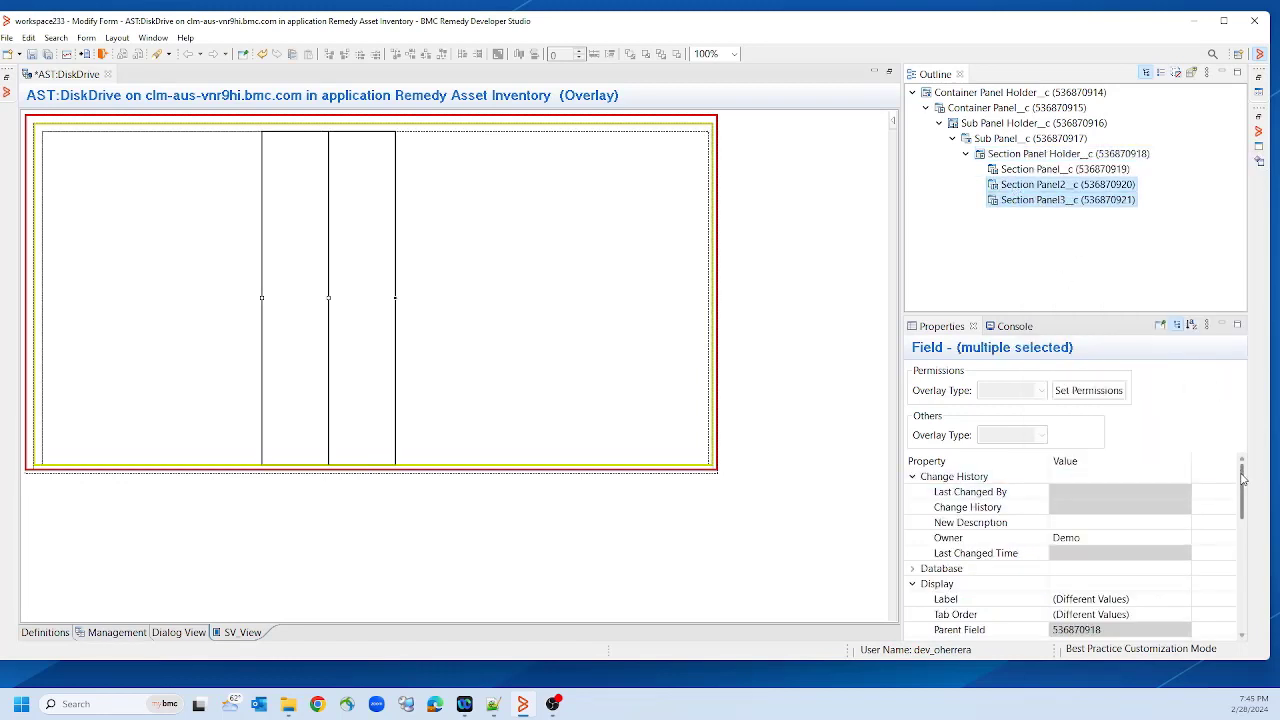
scroll(1244, 507, "down", 2)
left_click_drag(1244, 507, 1244, 531)
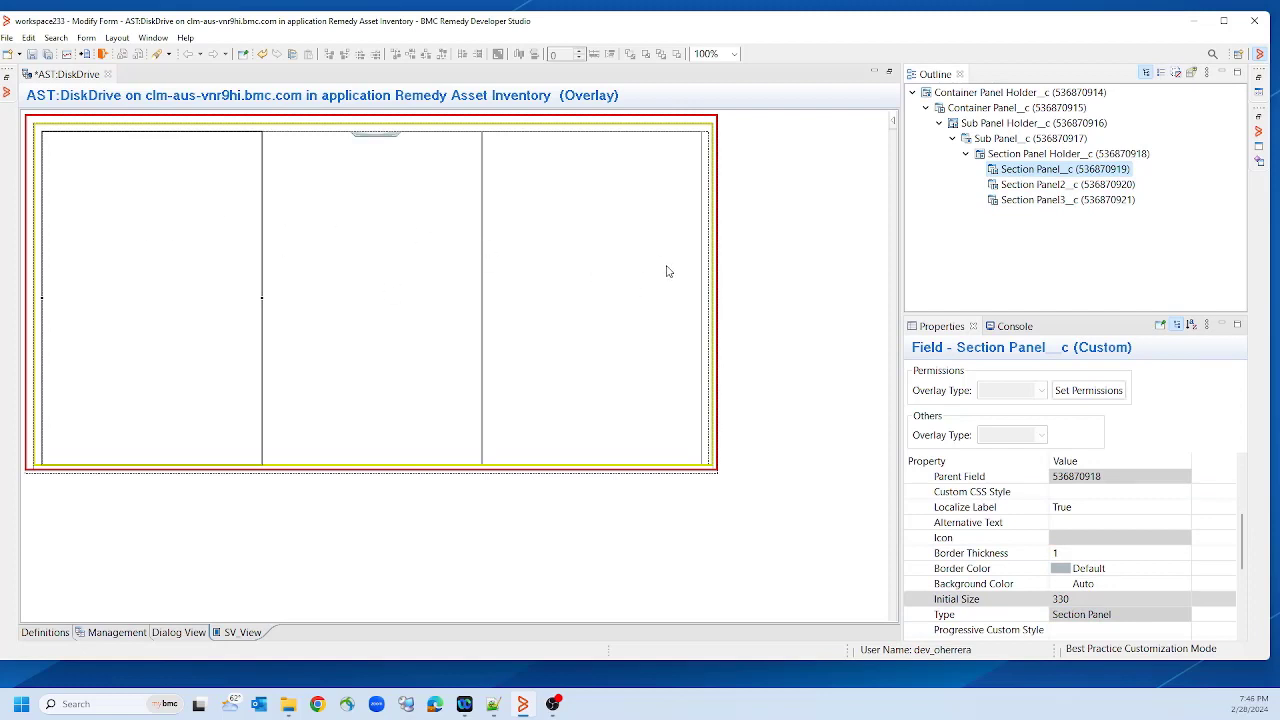
Grant Public and one further group permission on all panel holders and panels of SV_View, from Container Panel Holder__c to Section Panel3__c
left_click(1015, 92)
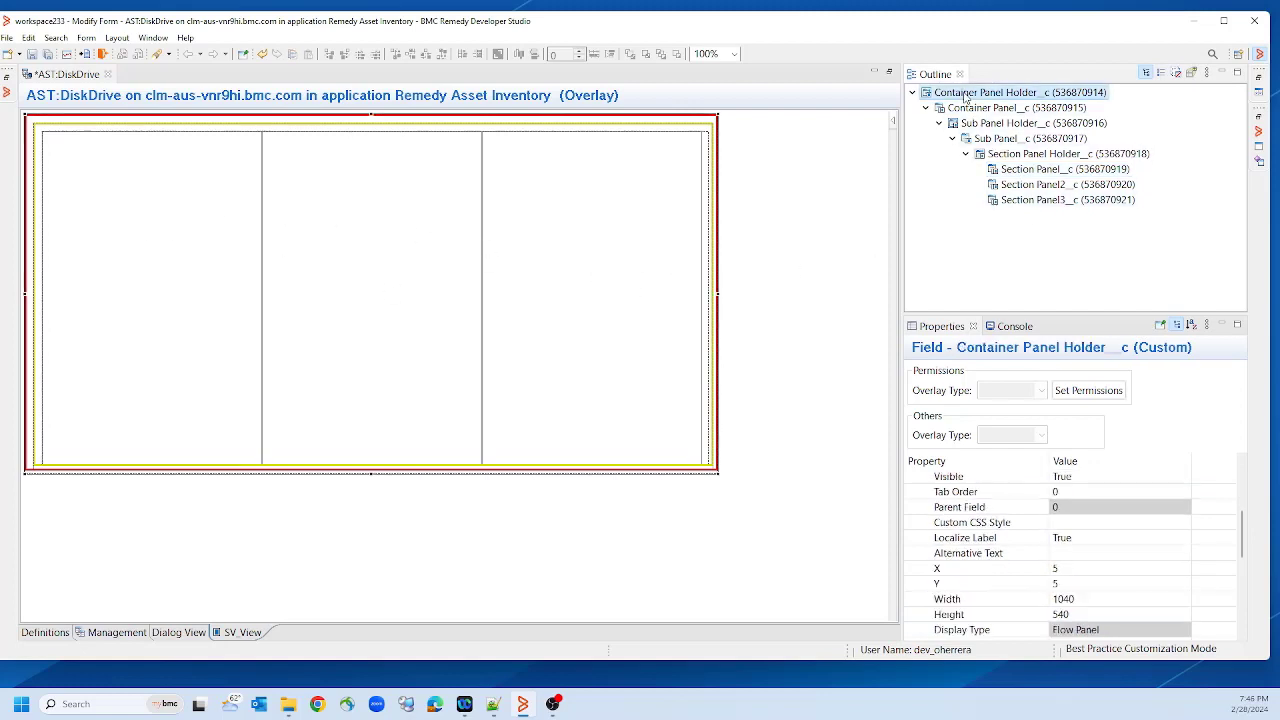
left_click(1012, 200, "shift")
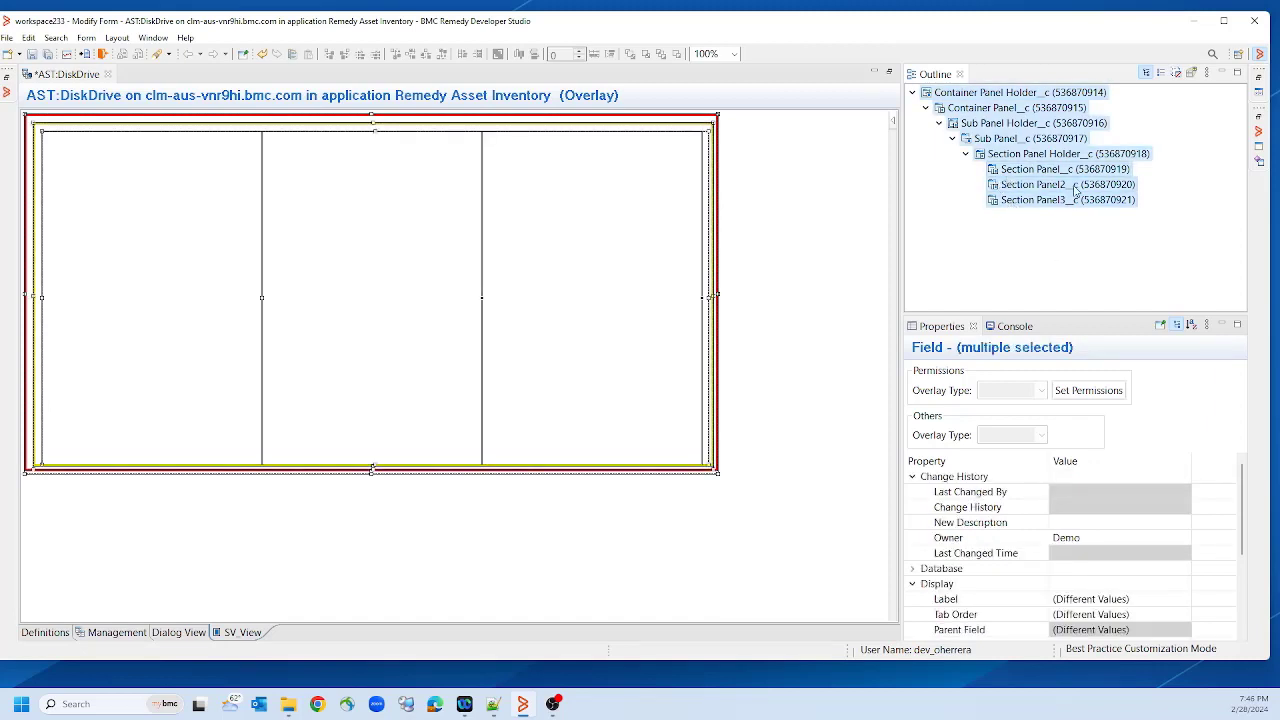
left_click(1094, 393)
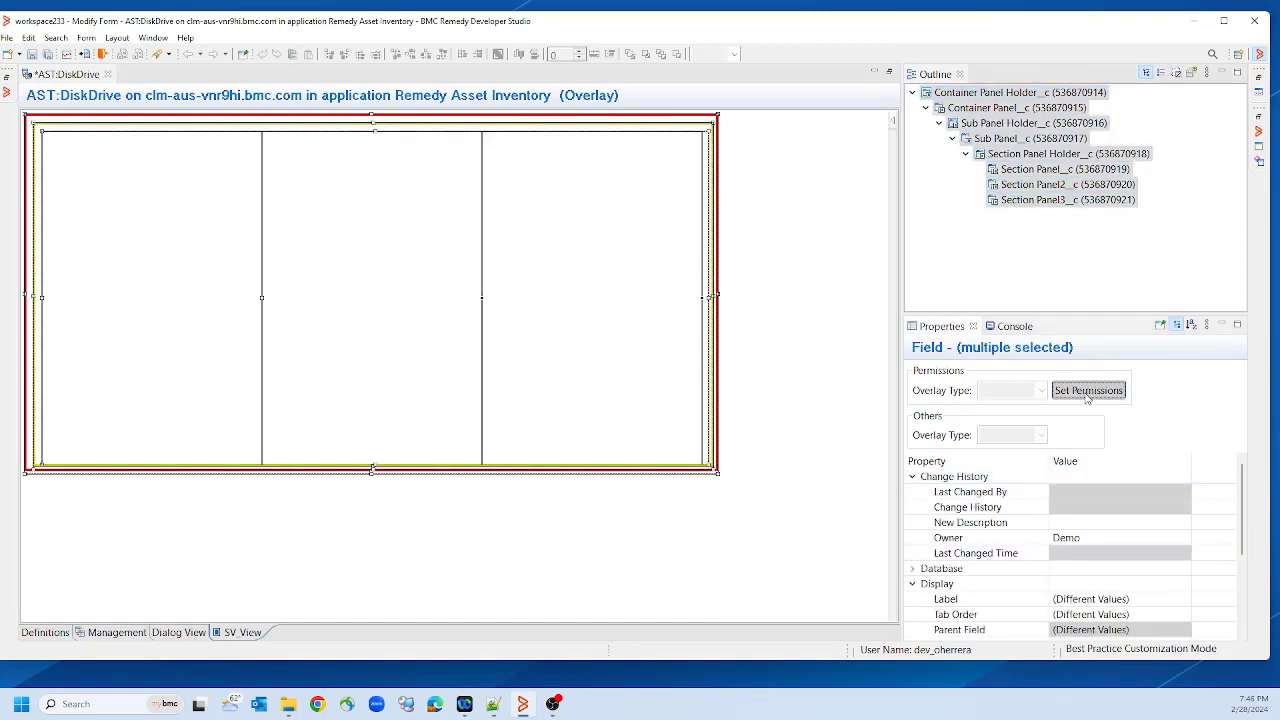
left_click(529, 242)
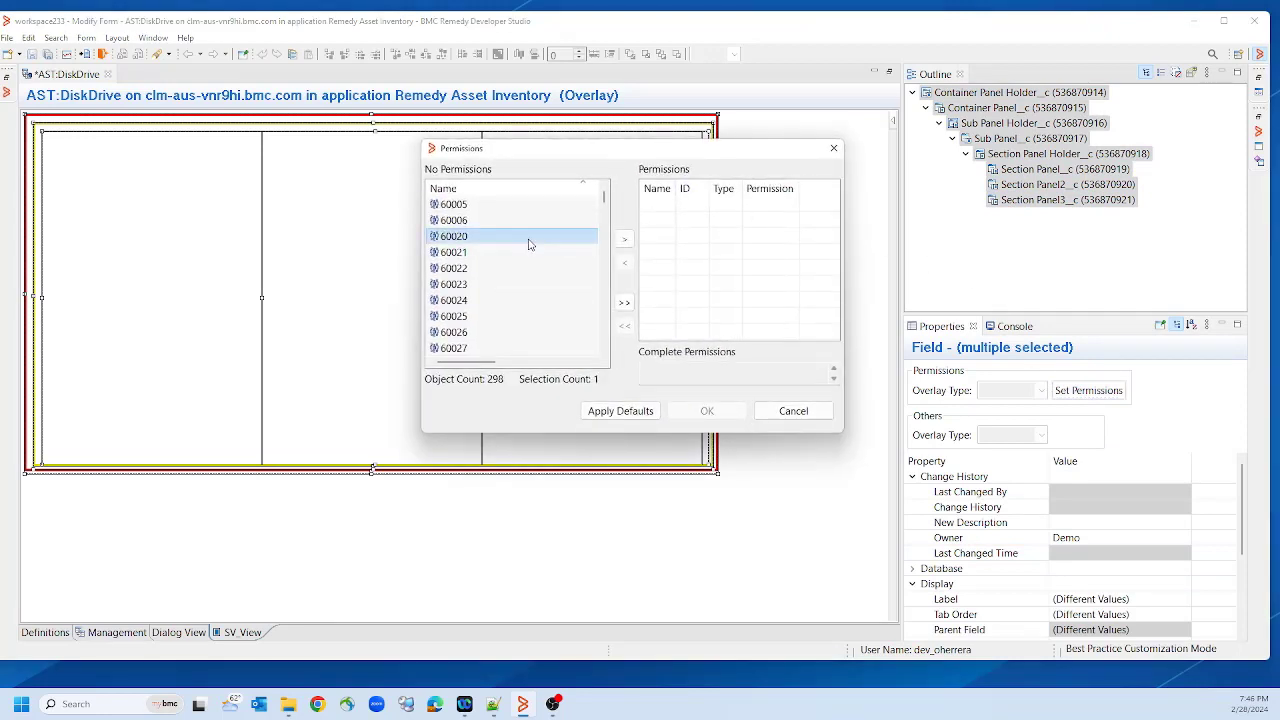
key("p")
double_click(483, 351)
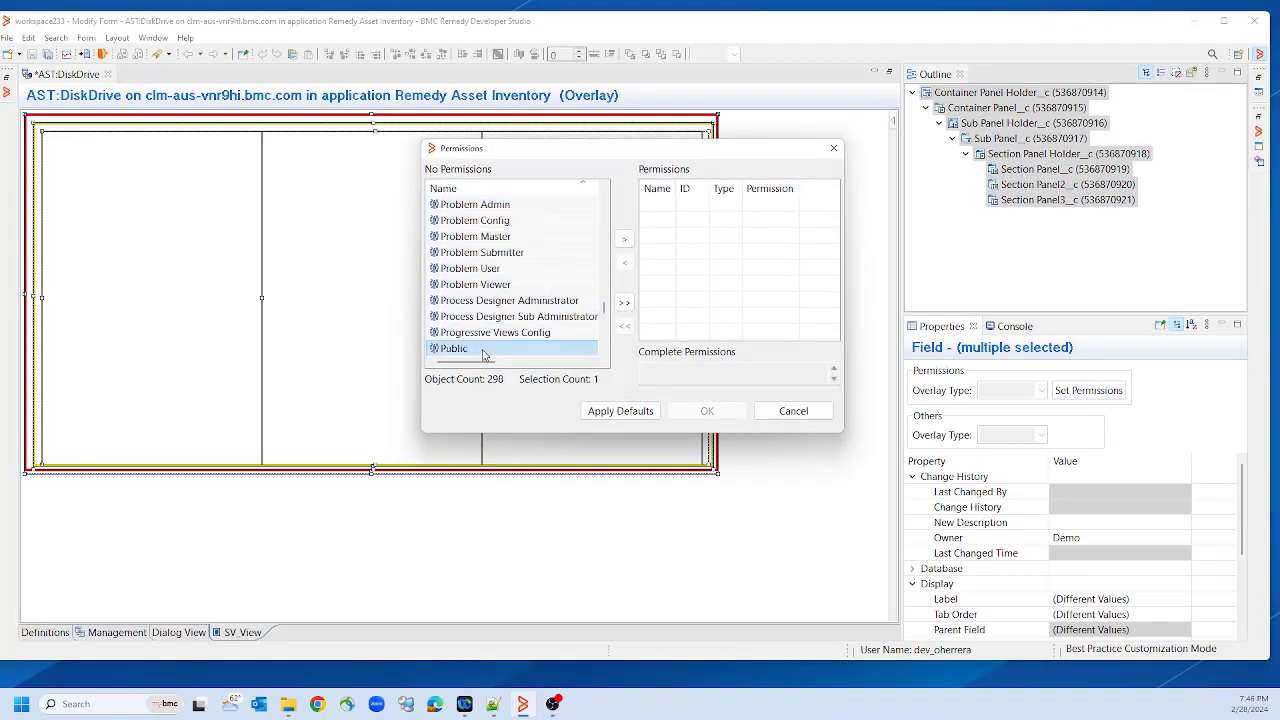
left_click(538, 221)
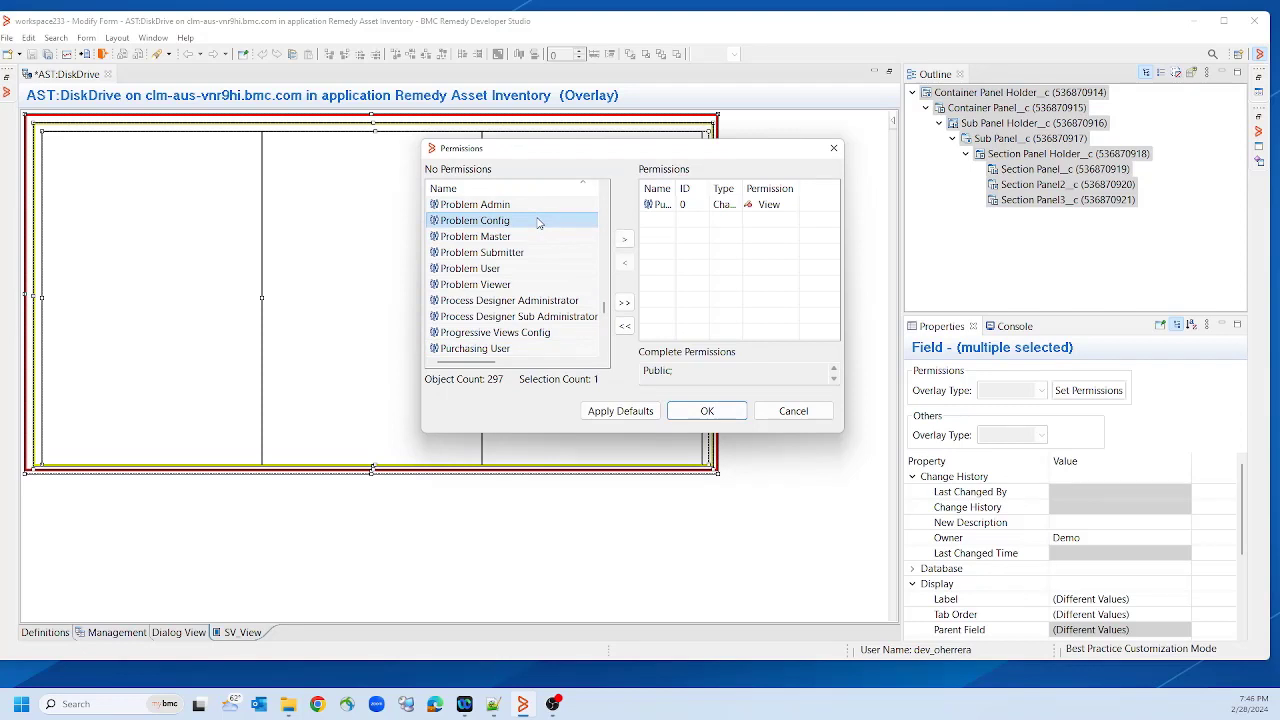
key("g")
double_click(531, 206)
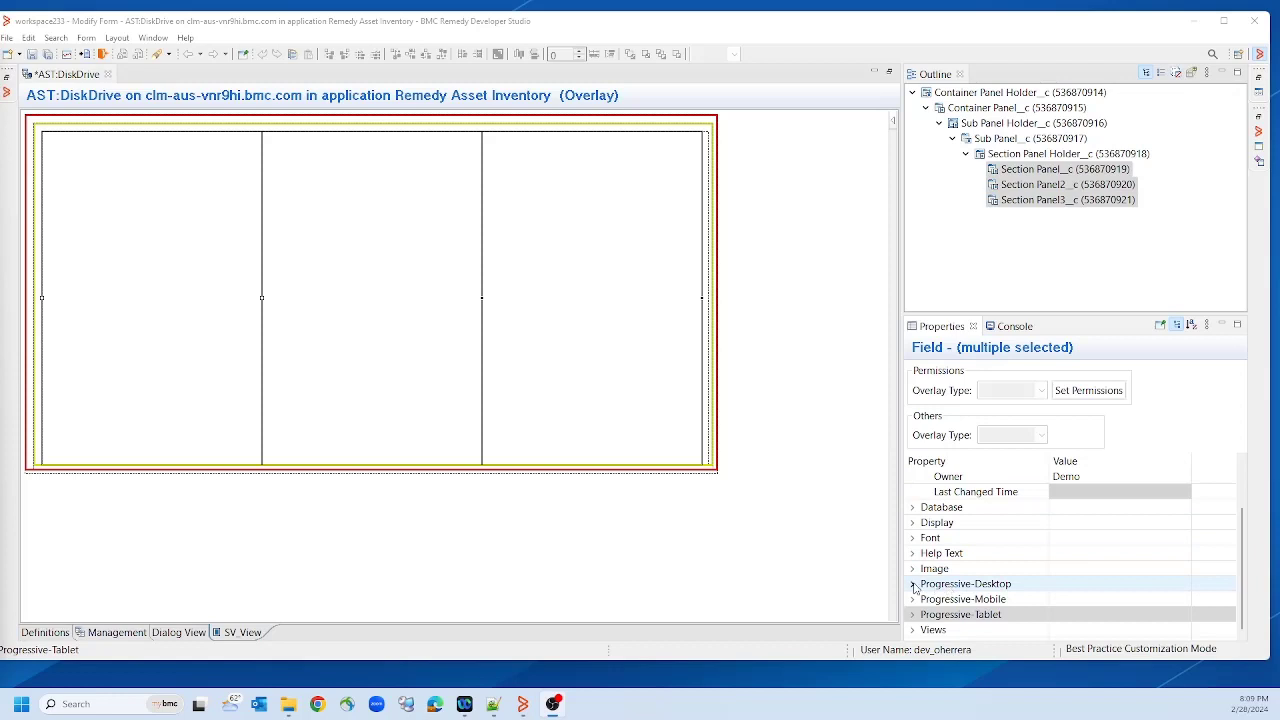
Set the Progressive-Desktop Progressive Width of the three section panels to 4/12
left_click(912, 585)
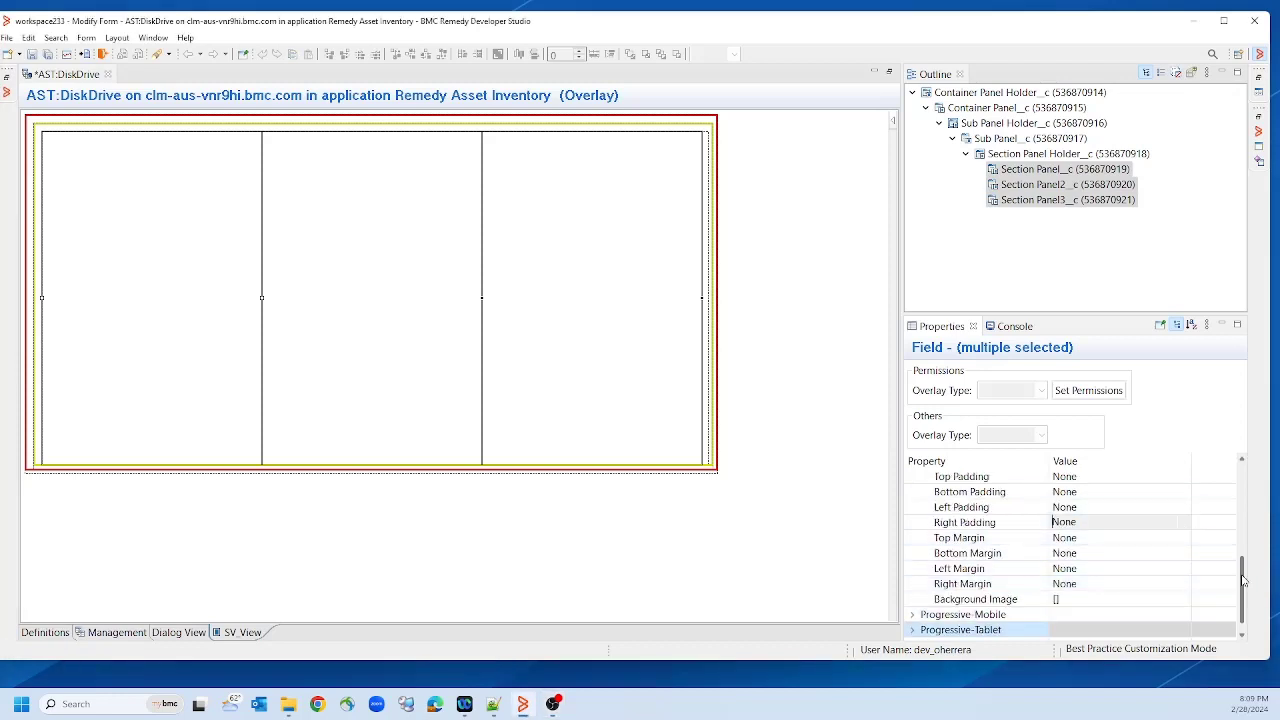
scroll(1236, 573, "up", 2)
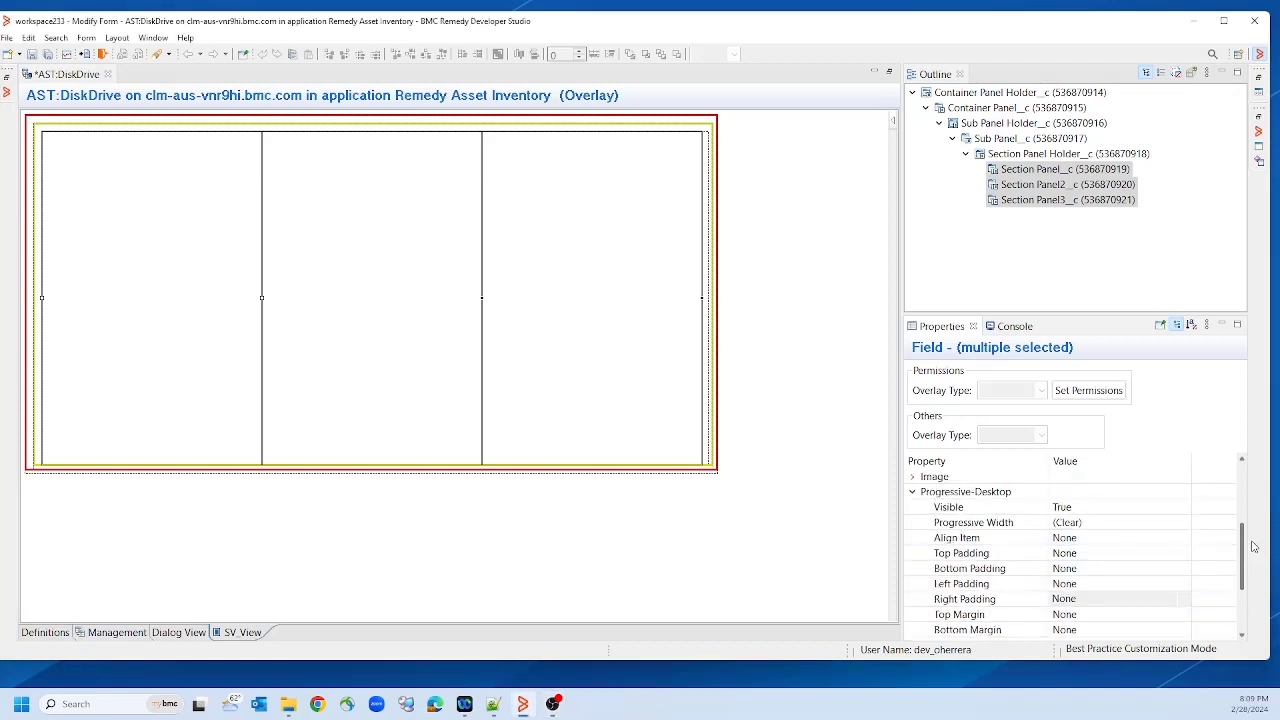
left_click(1120, 523)
left_click(1077, 522)
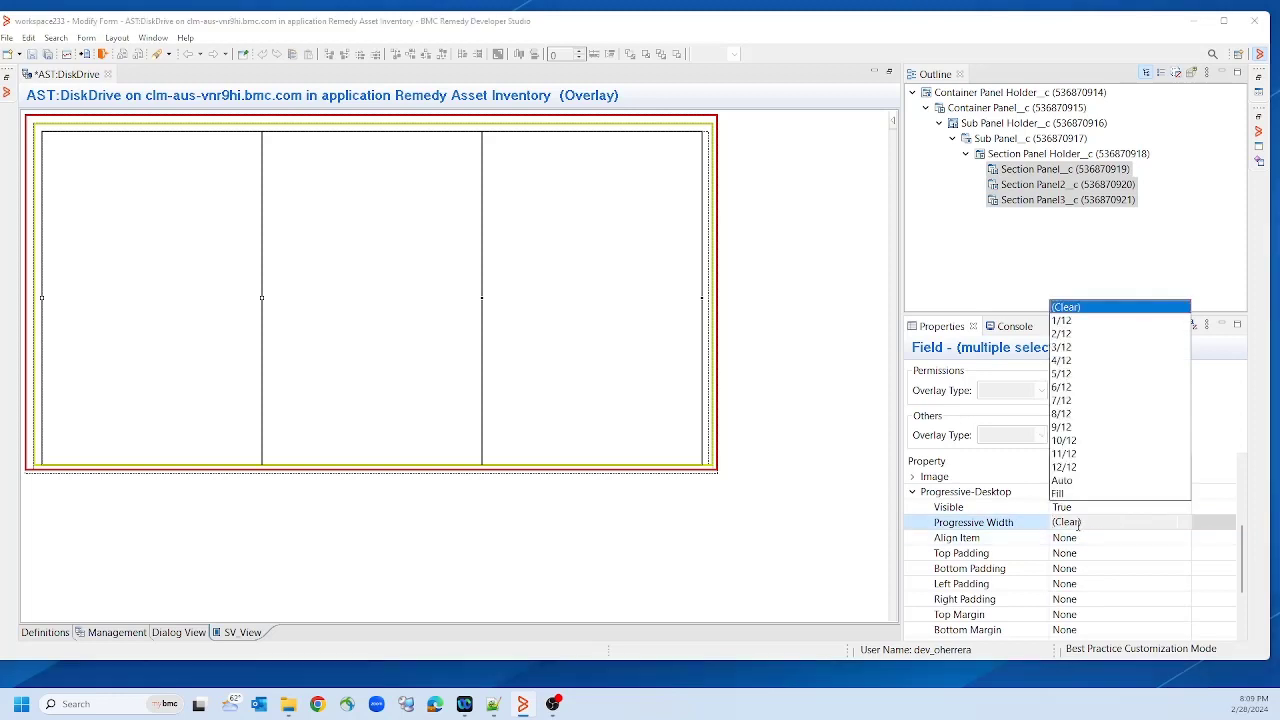
left_click(1062, 362)
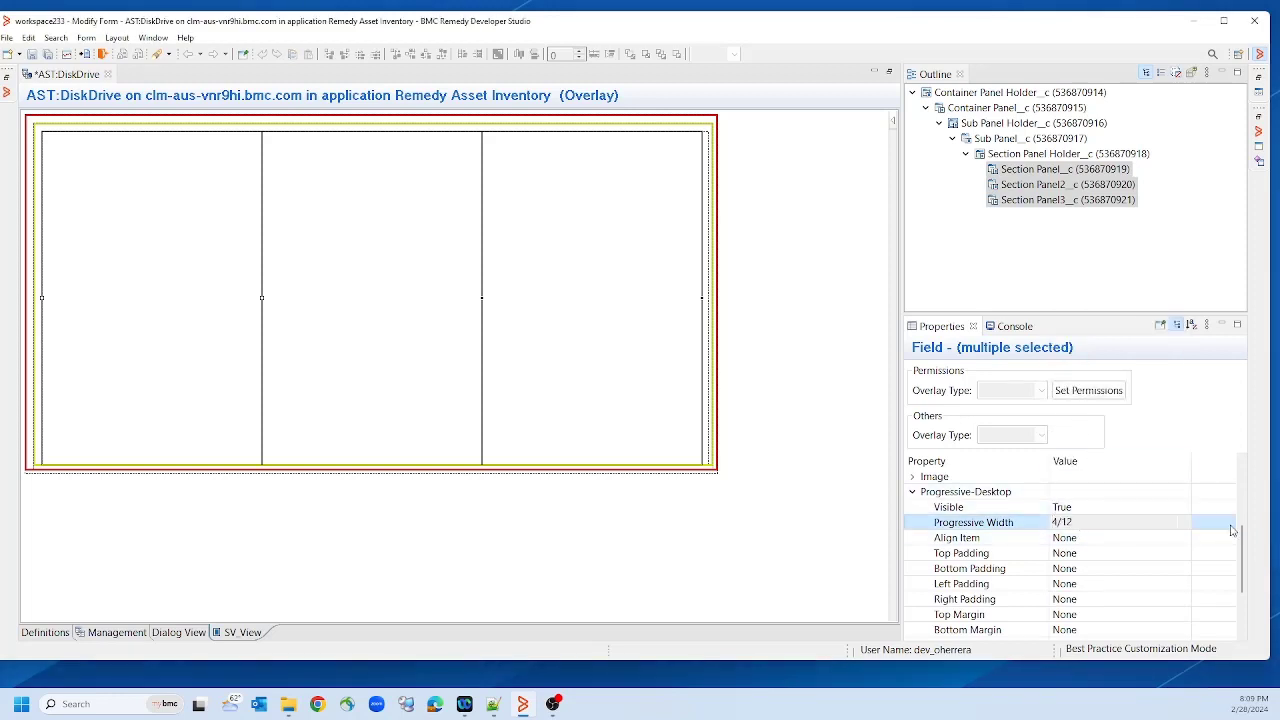
Set the Progressive-Mobile and Progressive-Tablet Progressive Width of the three section panels to 4/12 and collapse both property groups
scroll(1240, 545, "down", 1)
scroll(1240, 545, "down", 1)
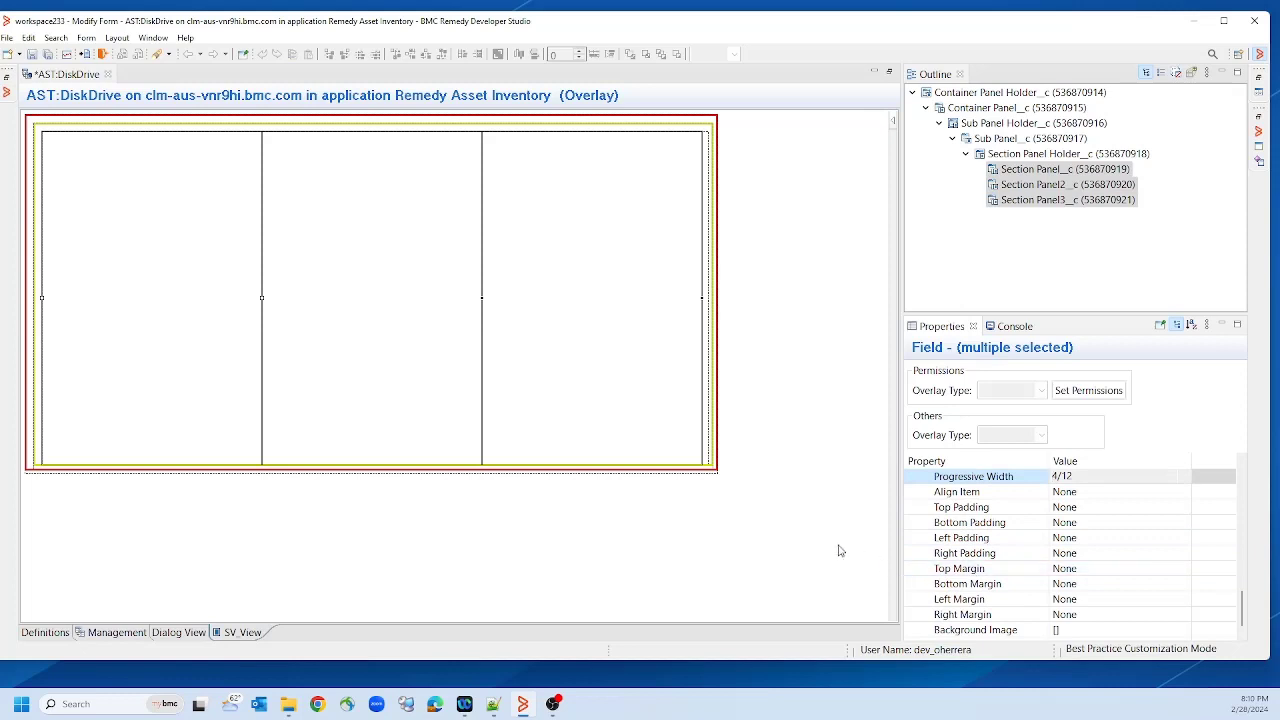
scroll(914, 497, "up", 1)
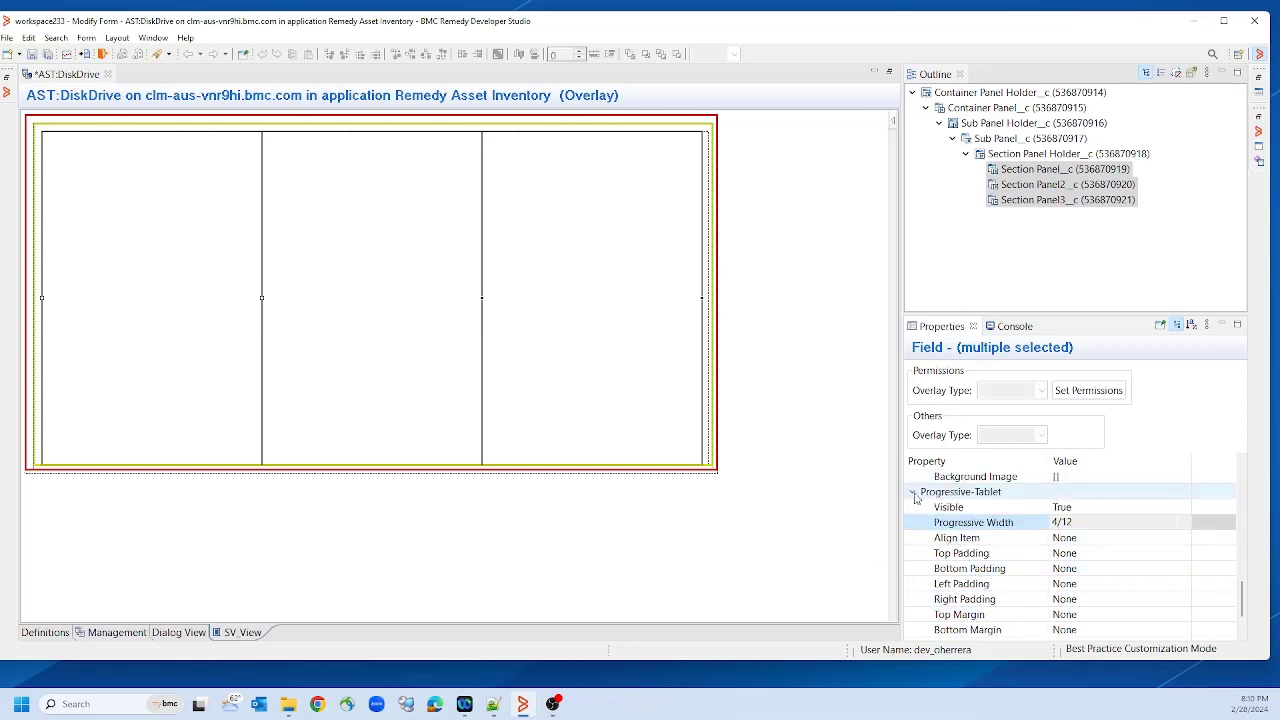
left_click(914, 497)
scroll(914, 500, "up", 2)
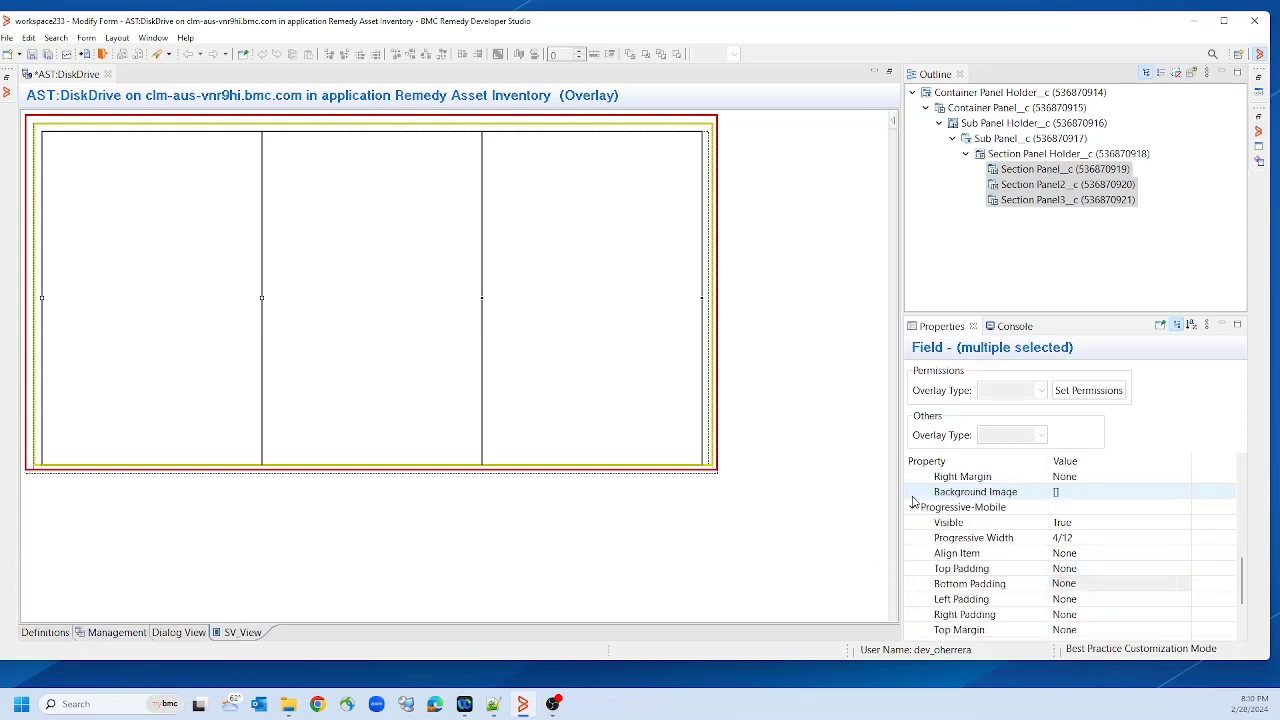
left_click(912, 511)
scroll(912, 513, "up", 2)
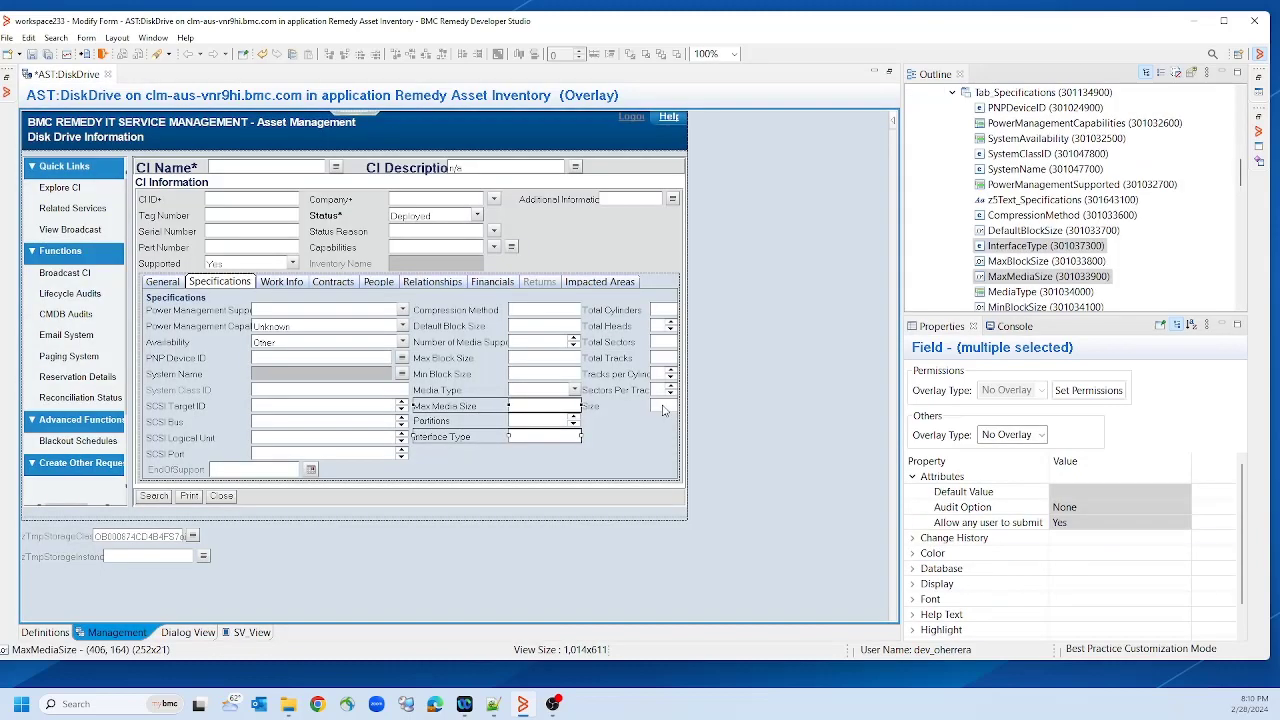
Include the InterfaceType, MaxMediaSize and Size fields from the Management view's Specifications section in SV_View
left_click(658, 410, "ctrl")
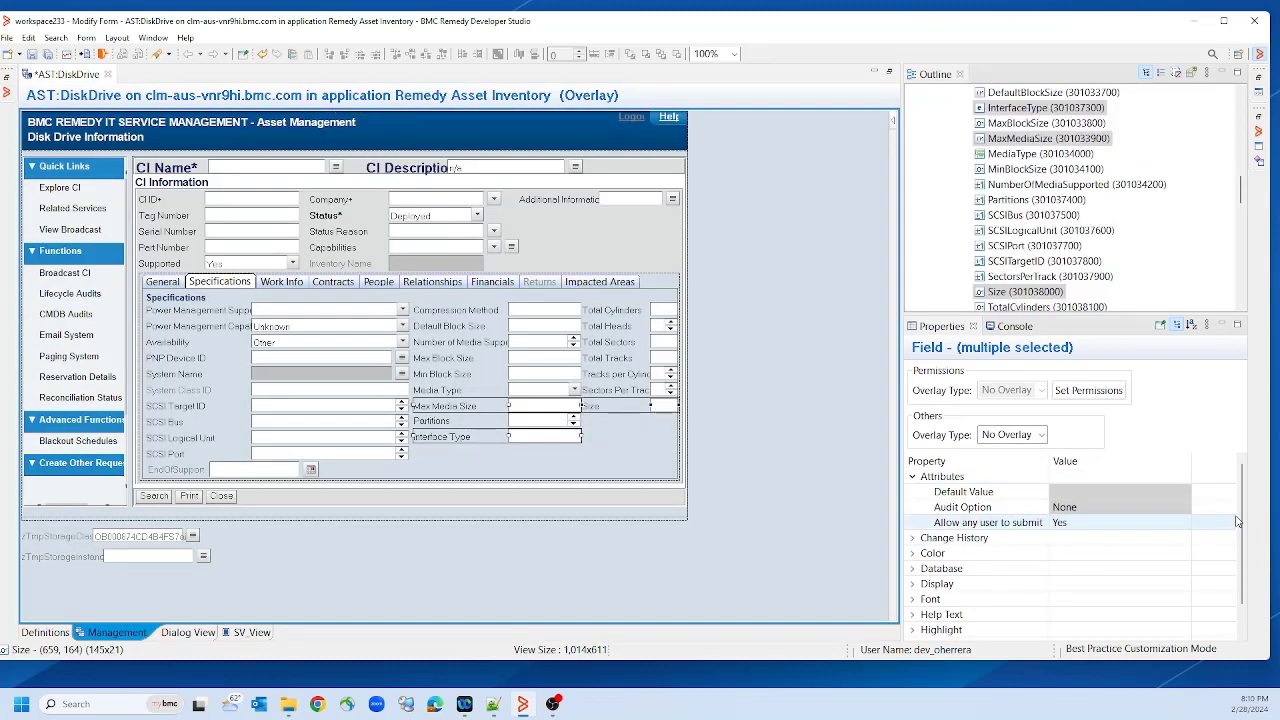
left_click_drag(1241, 523, 1241, 551)
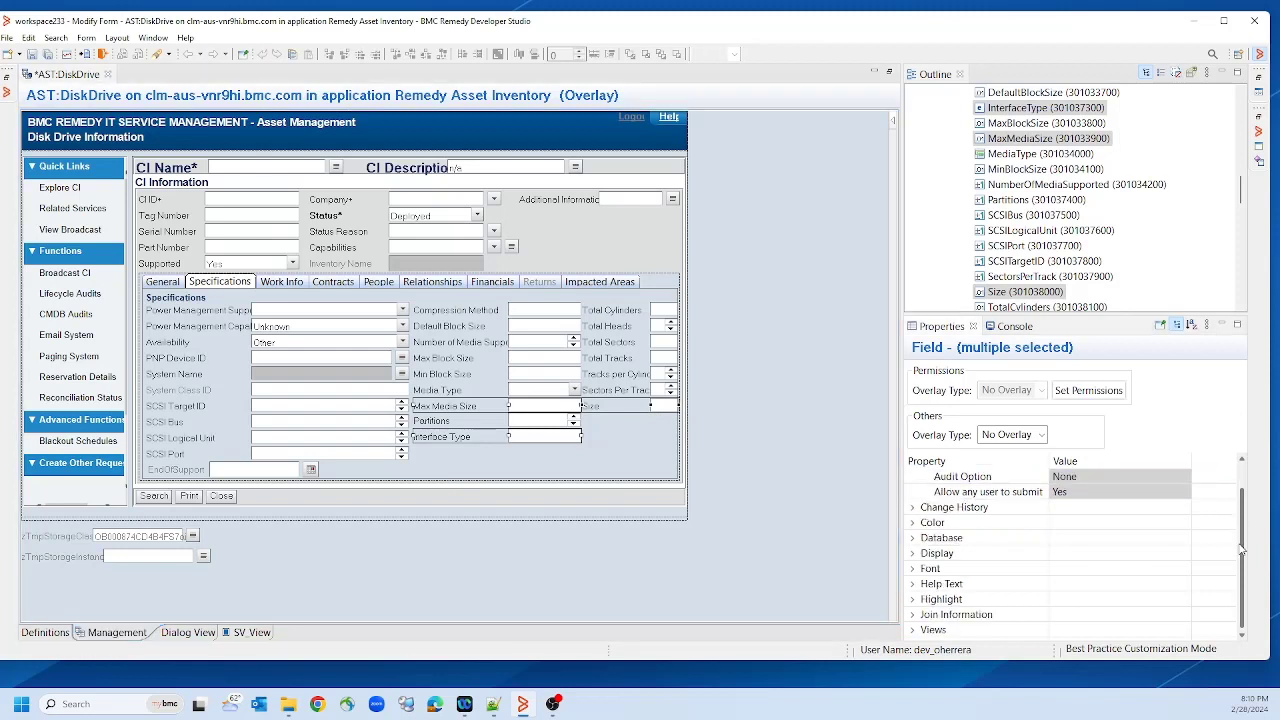
left_click(913, 630)
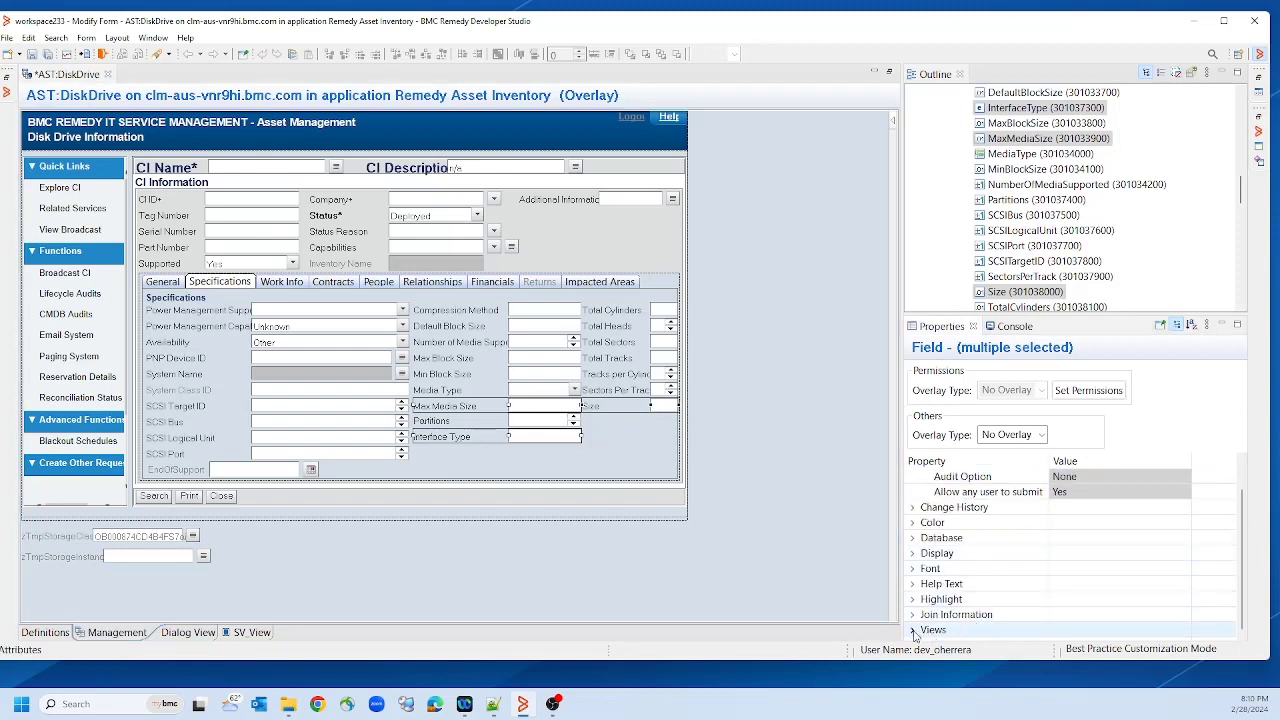
left_click(1242, 634)
left_click(1150, 629)
left_click(1181, 629)
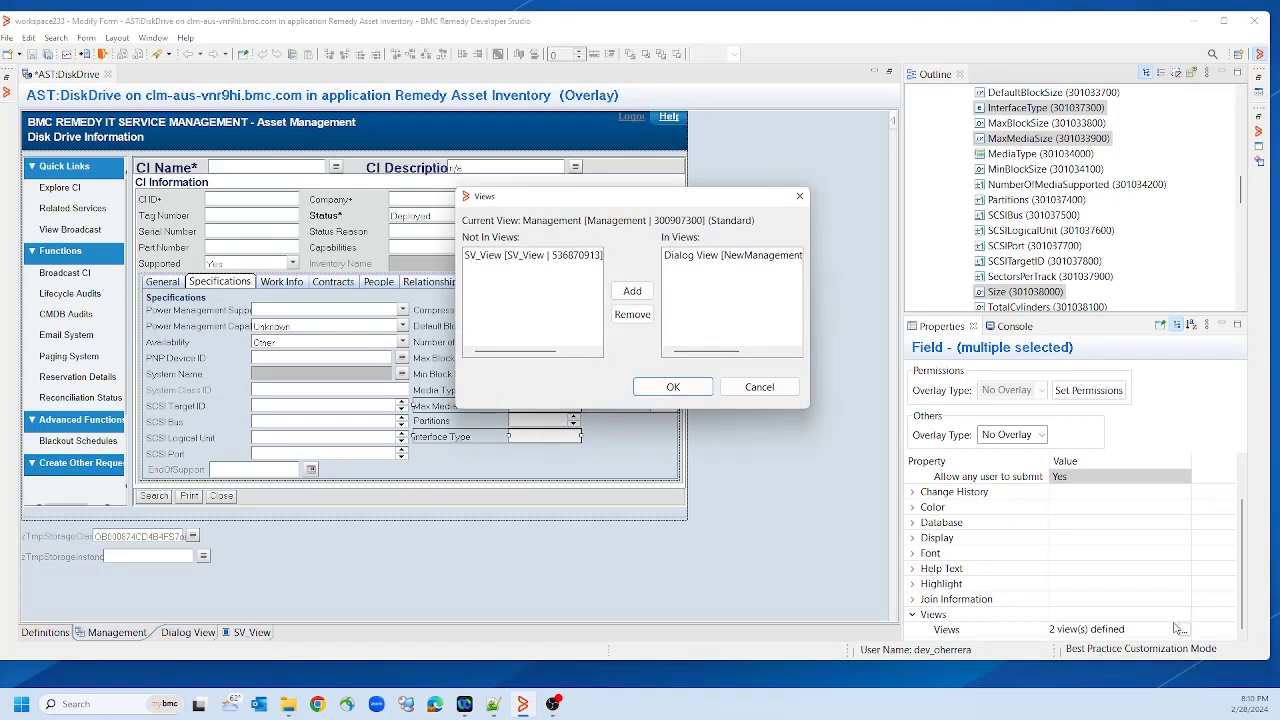
left_click(474, 258)
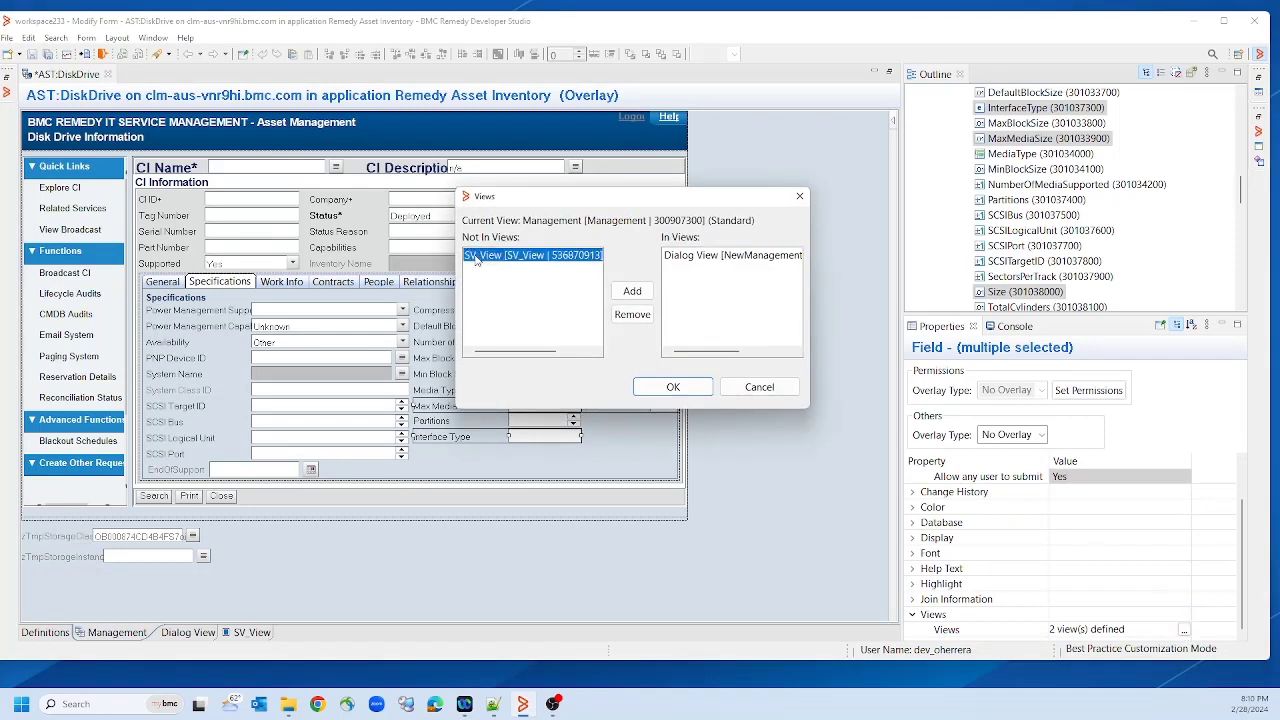
left_click(633, 291)
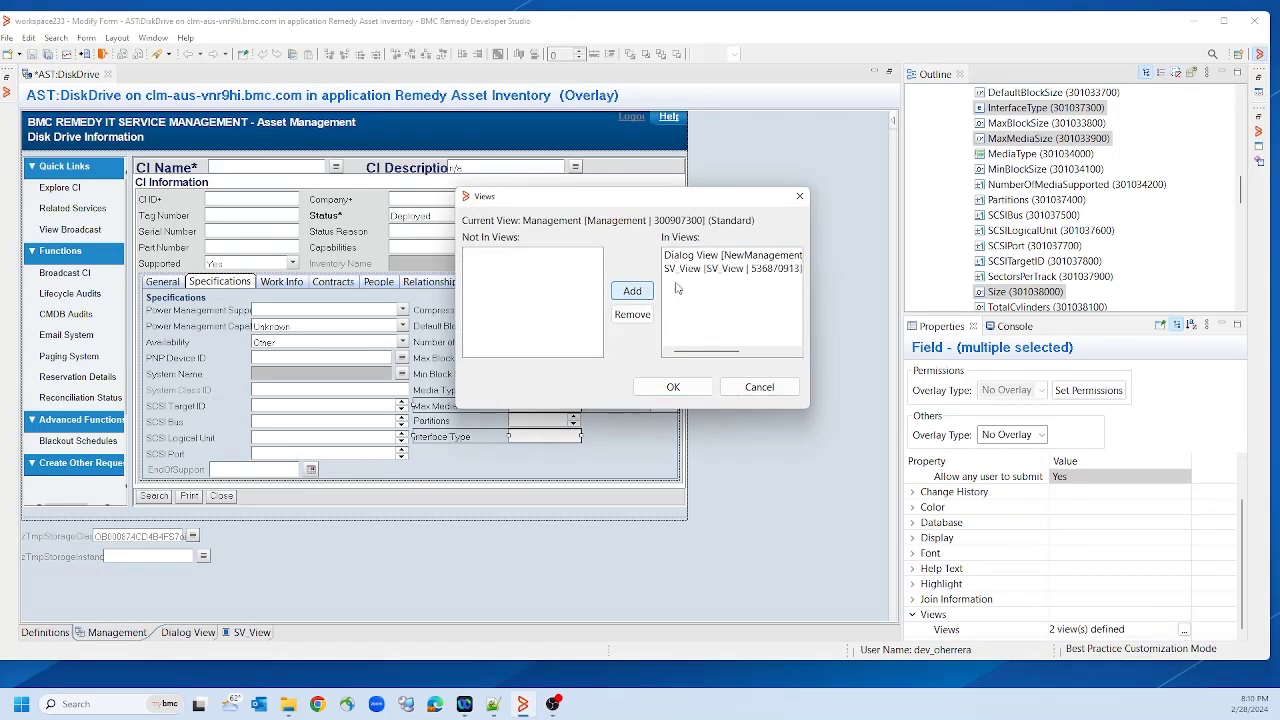
left_click(673, 388)
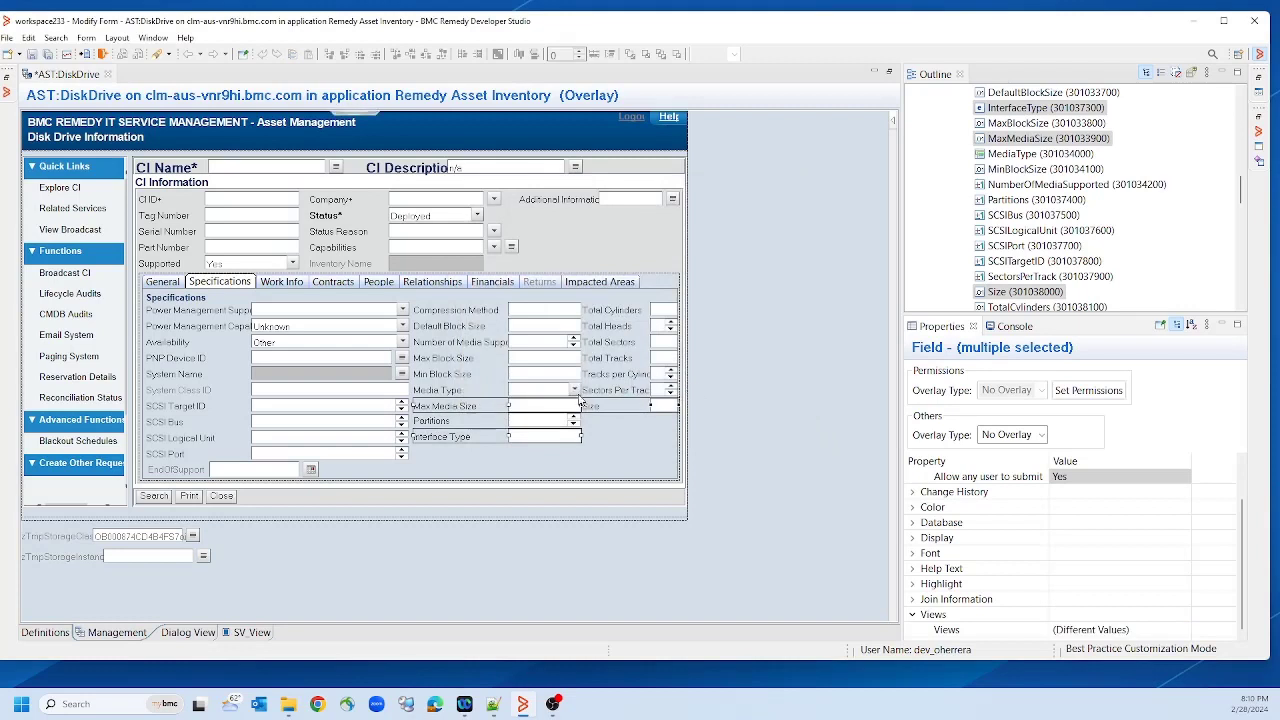
In SV_View, move the Size field from the first section panel to Section Panel3__c
left_click(257, 636)
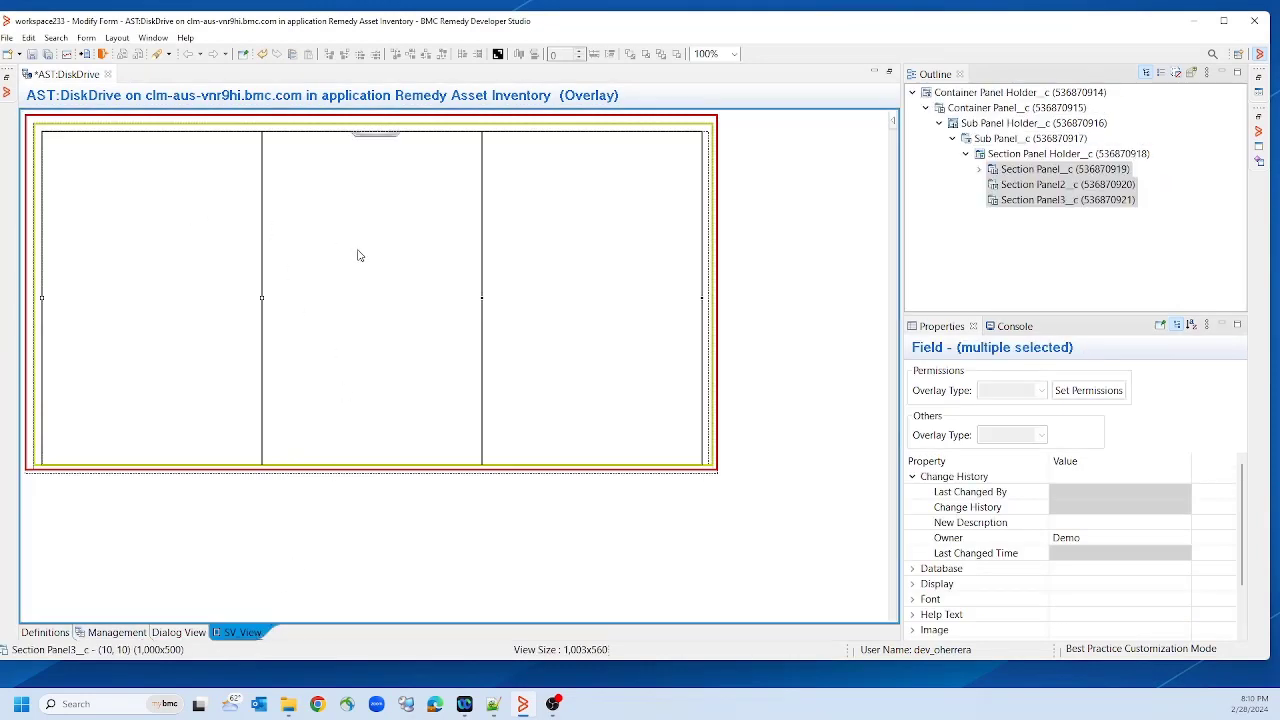
left_click(980, 170)
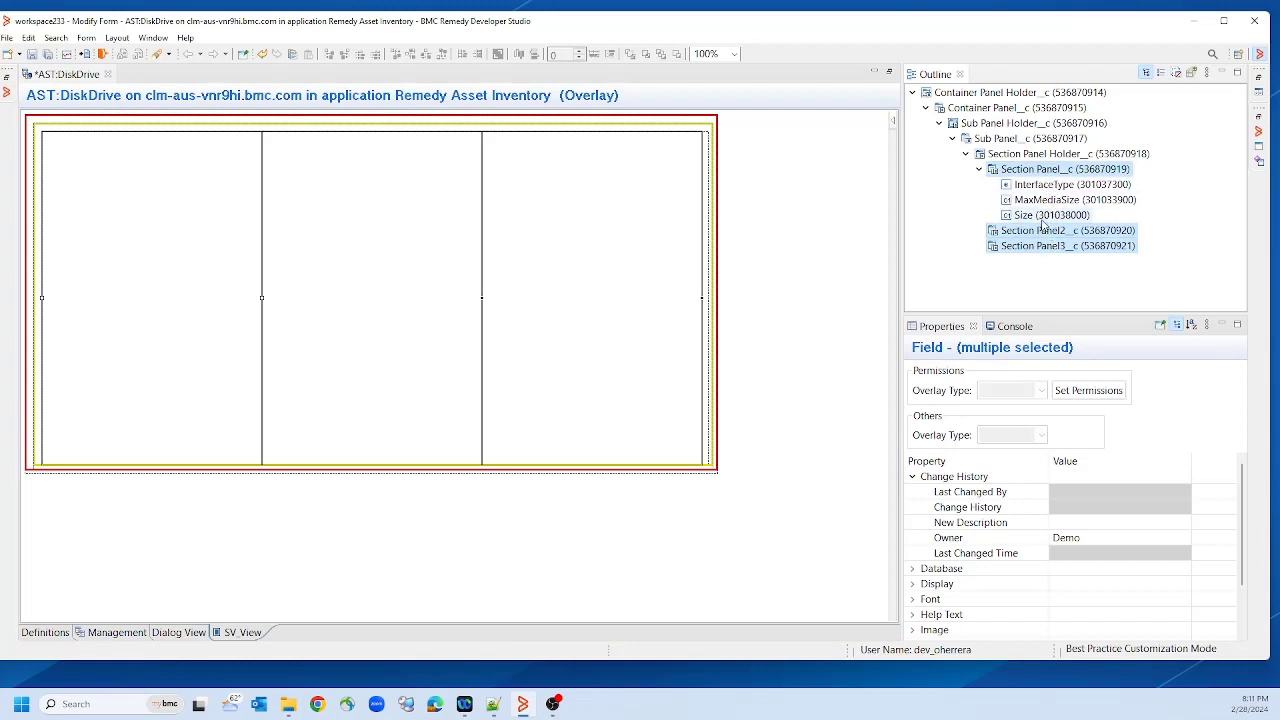
left_click(1037, 216)
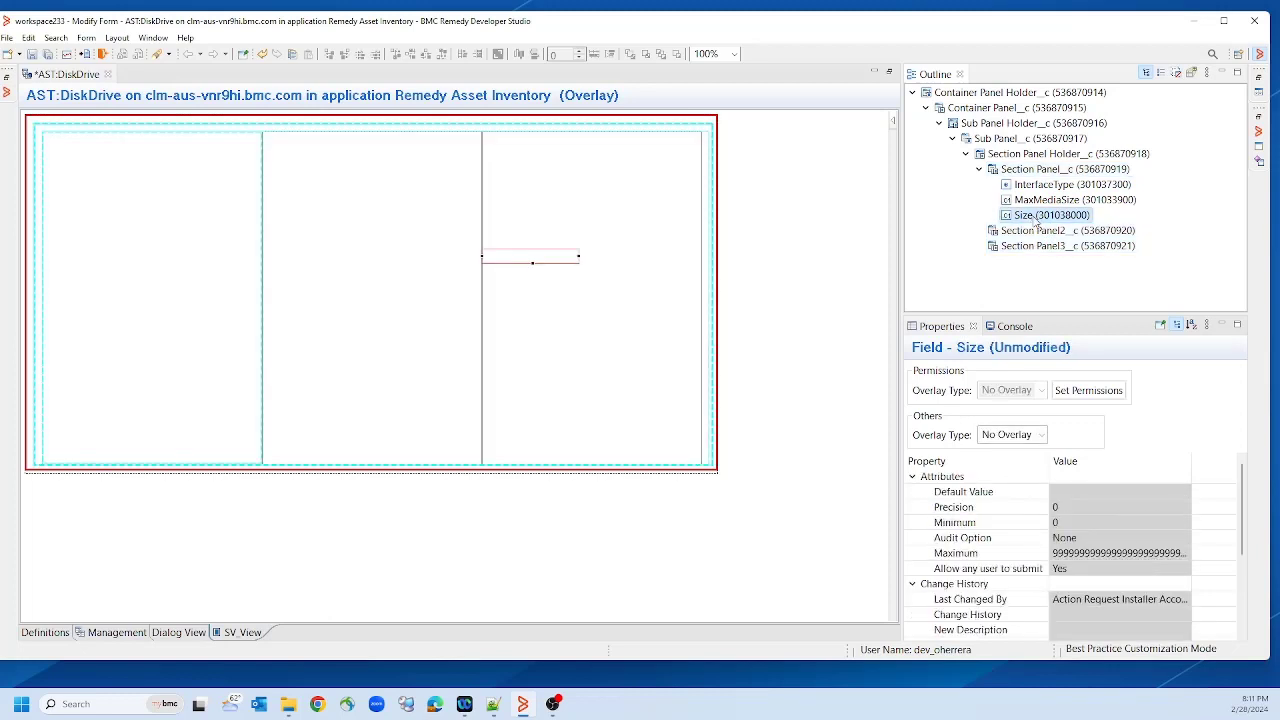
right_click(1036, 220)
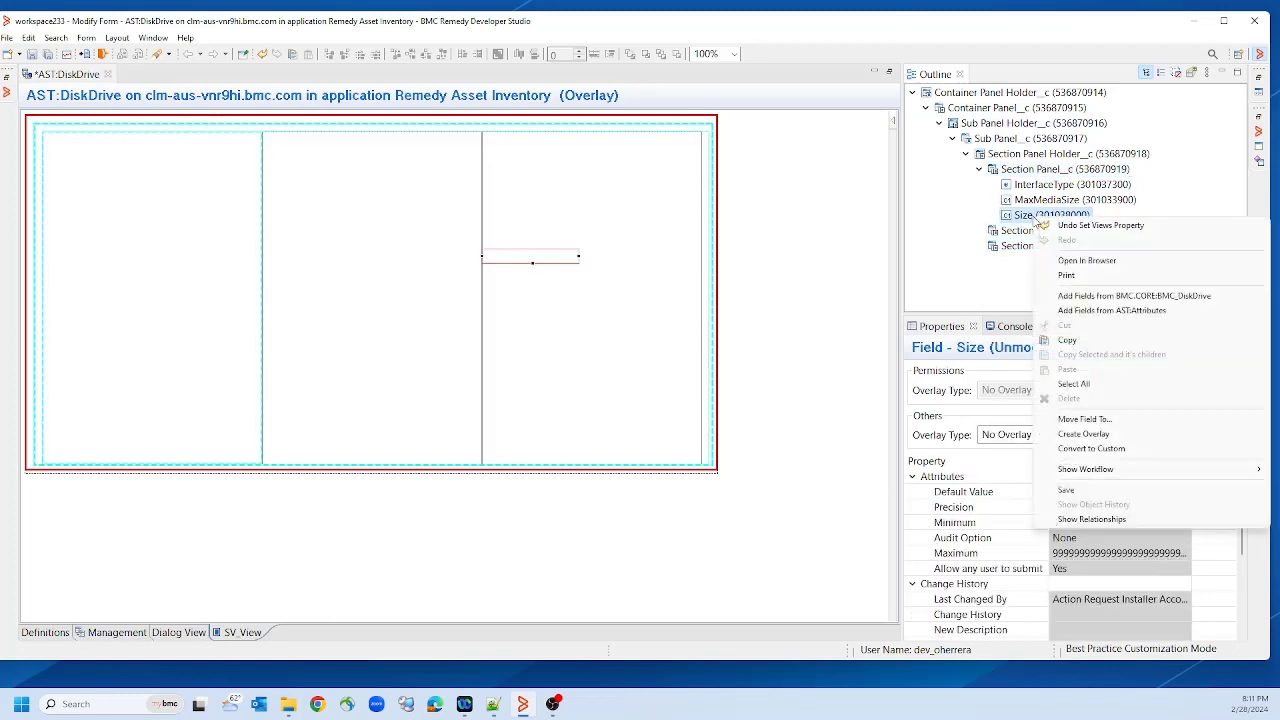
left_click(1082, 420)
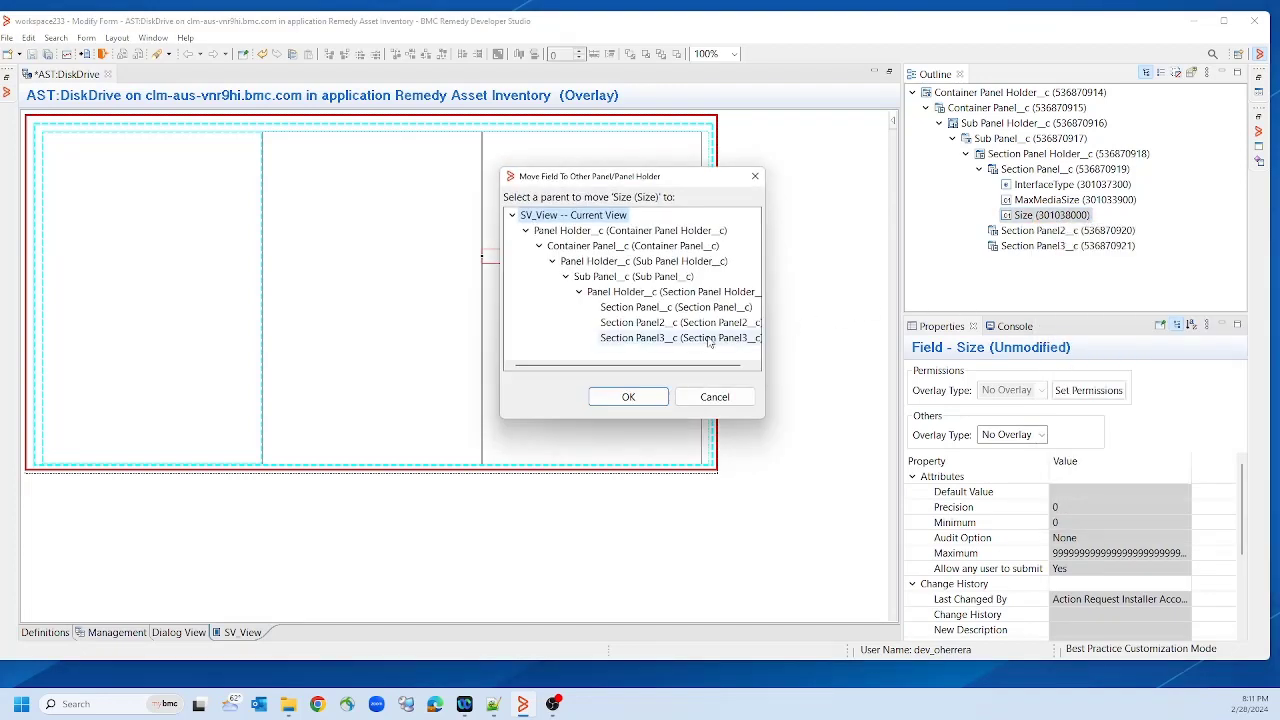
left_click(672, 339)
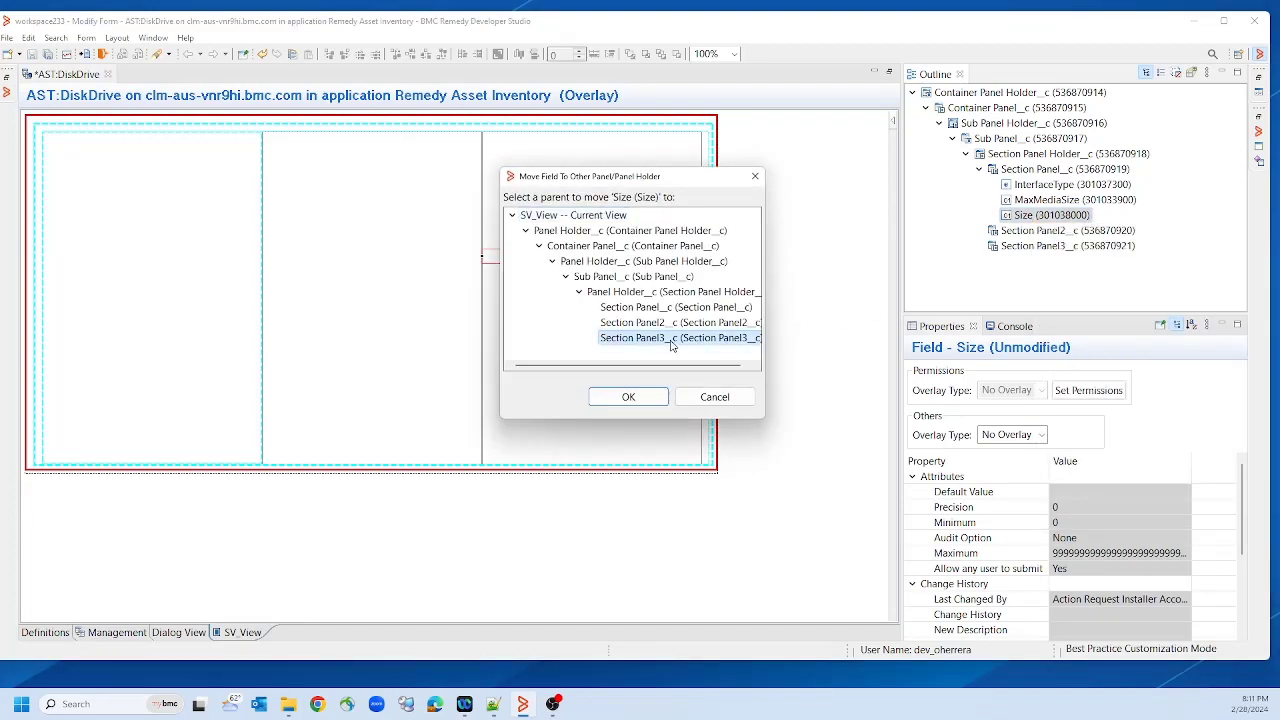
left_click(658, 398)
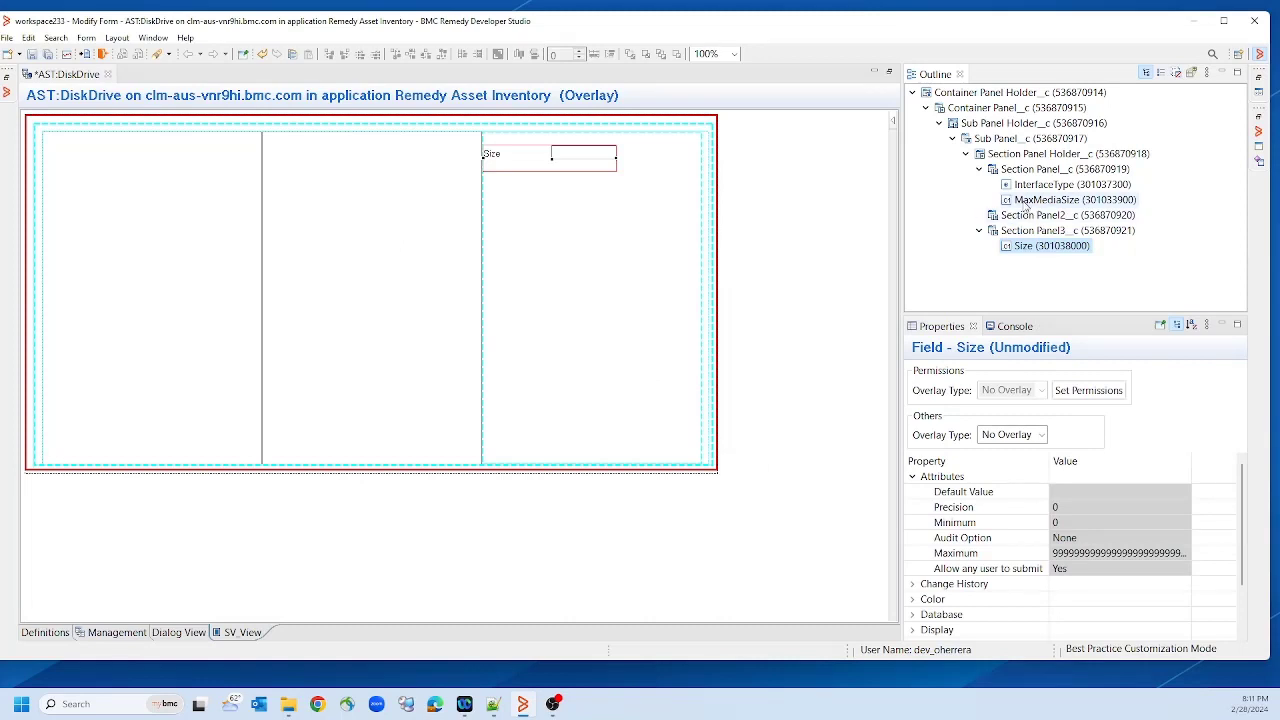
Move the MaxMediaSize field to Section Panel2__c and place InterfaceType near the top of the first section panel
left_click(1028, 202)
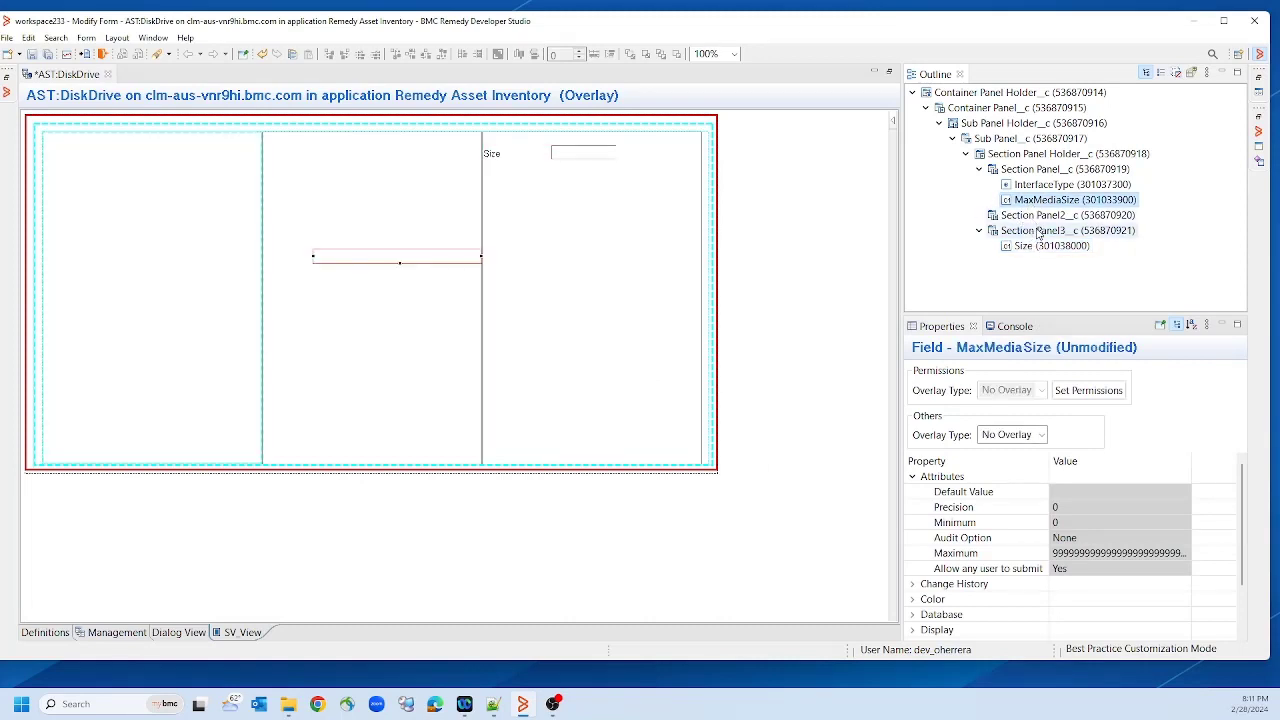
left_click(687, 323)
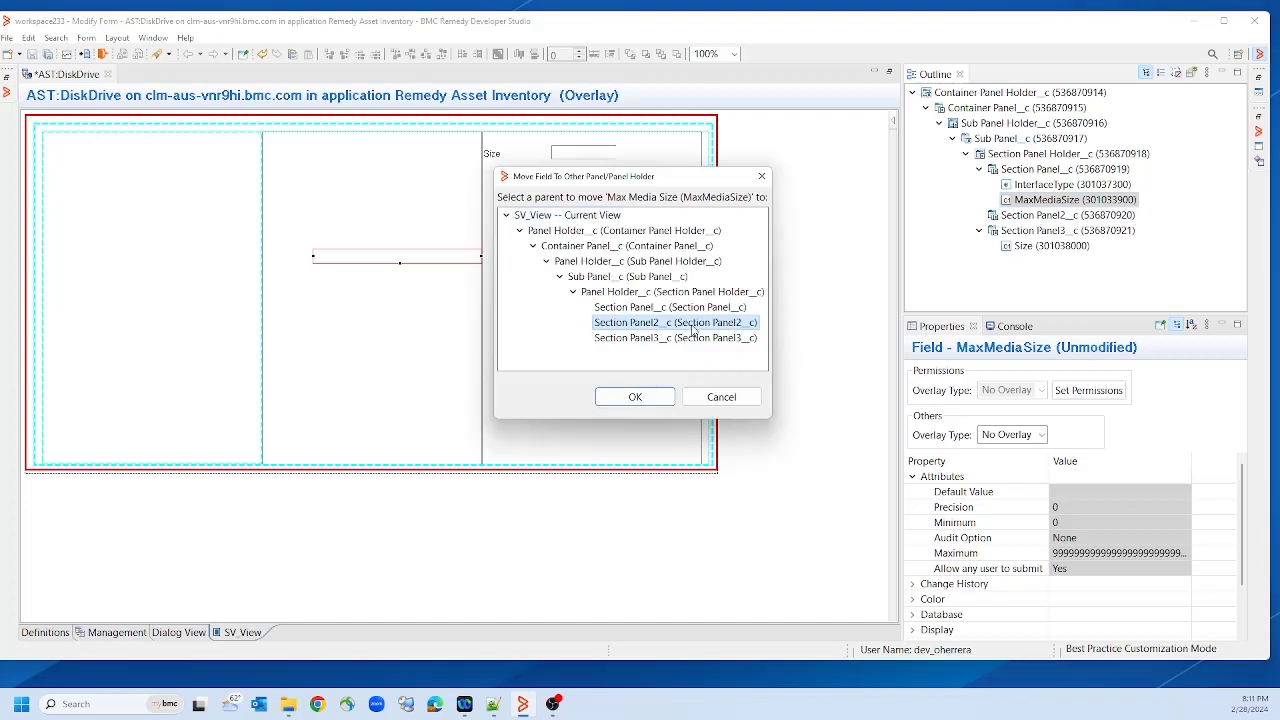
left_click(645, 400)
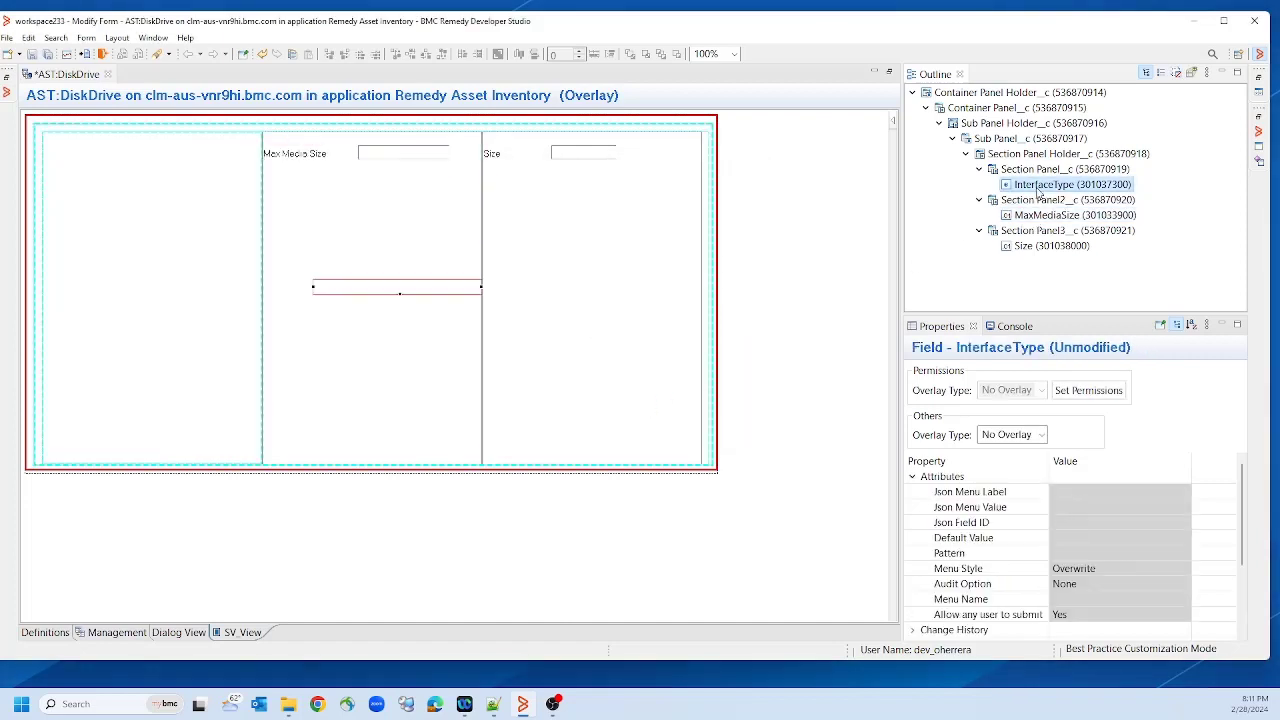
left_click(323, 279)
left_click_drag(323, 279, 82, 148)
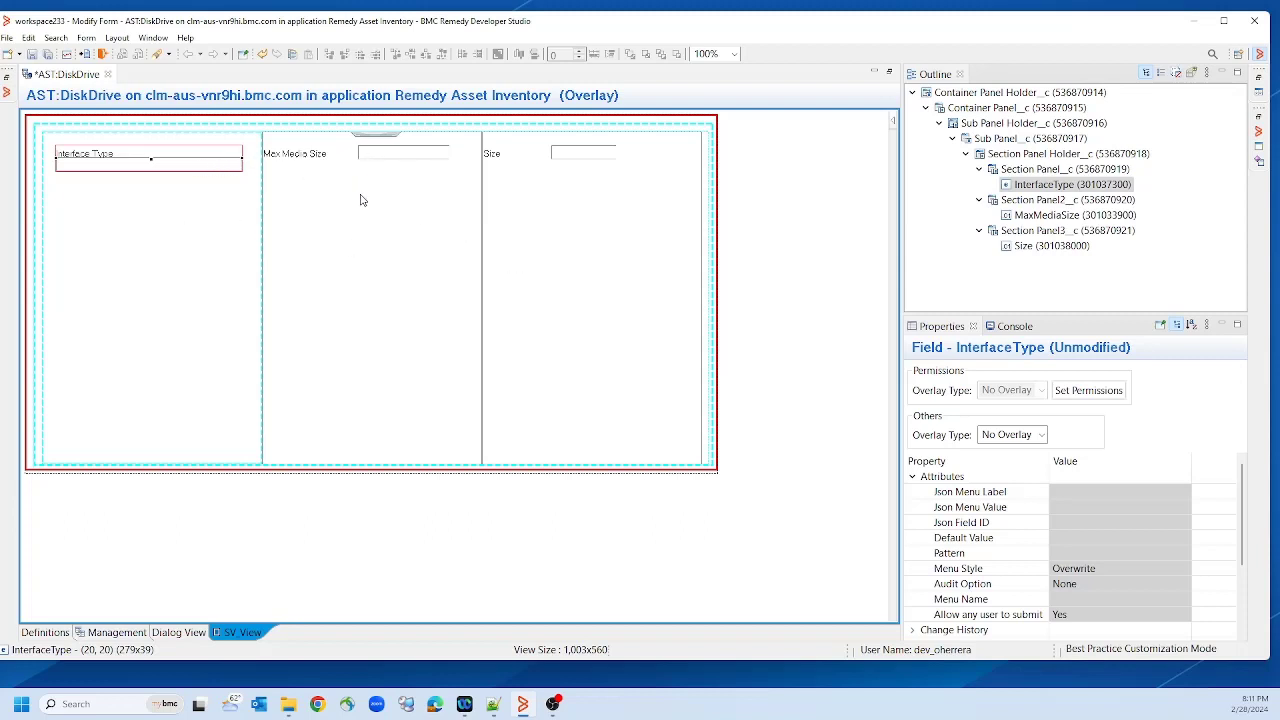
Clear the field selection in SV_View, save the AST:DiskDrive form and acknowledge the save warnings
left_click(597, 154)
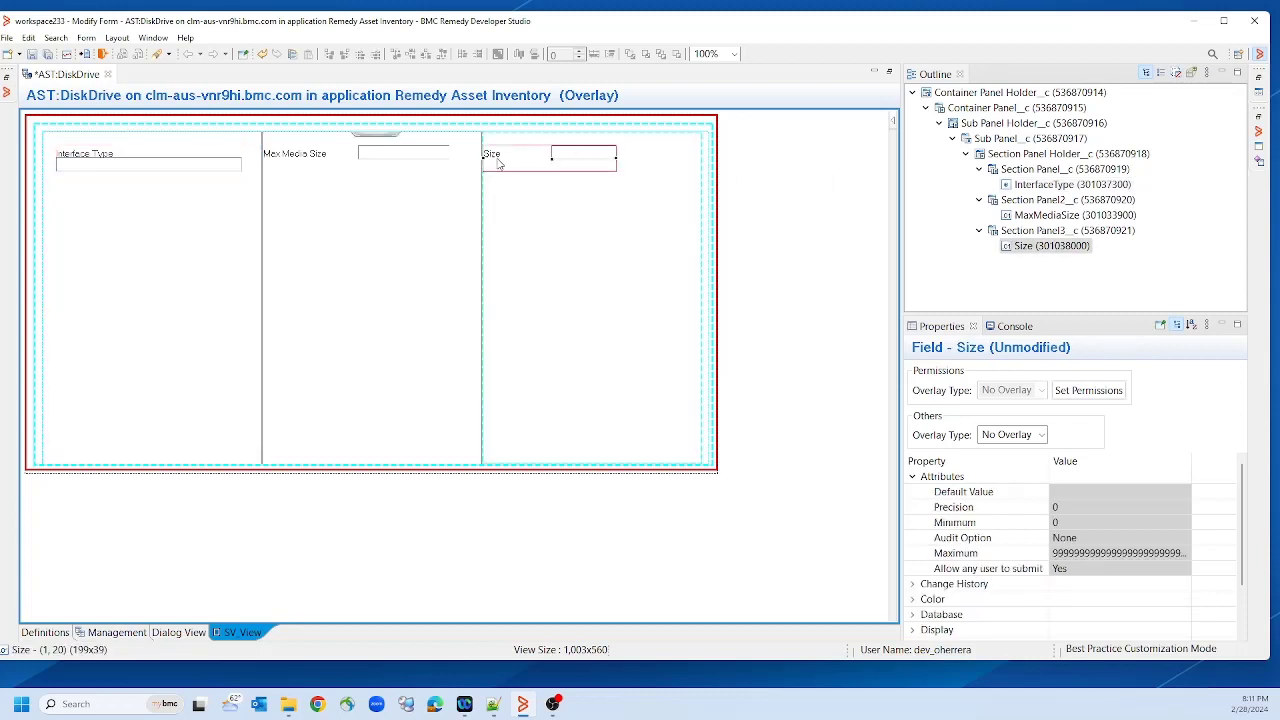
left_click(414, 157, "ctrl")
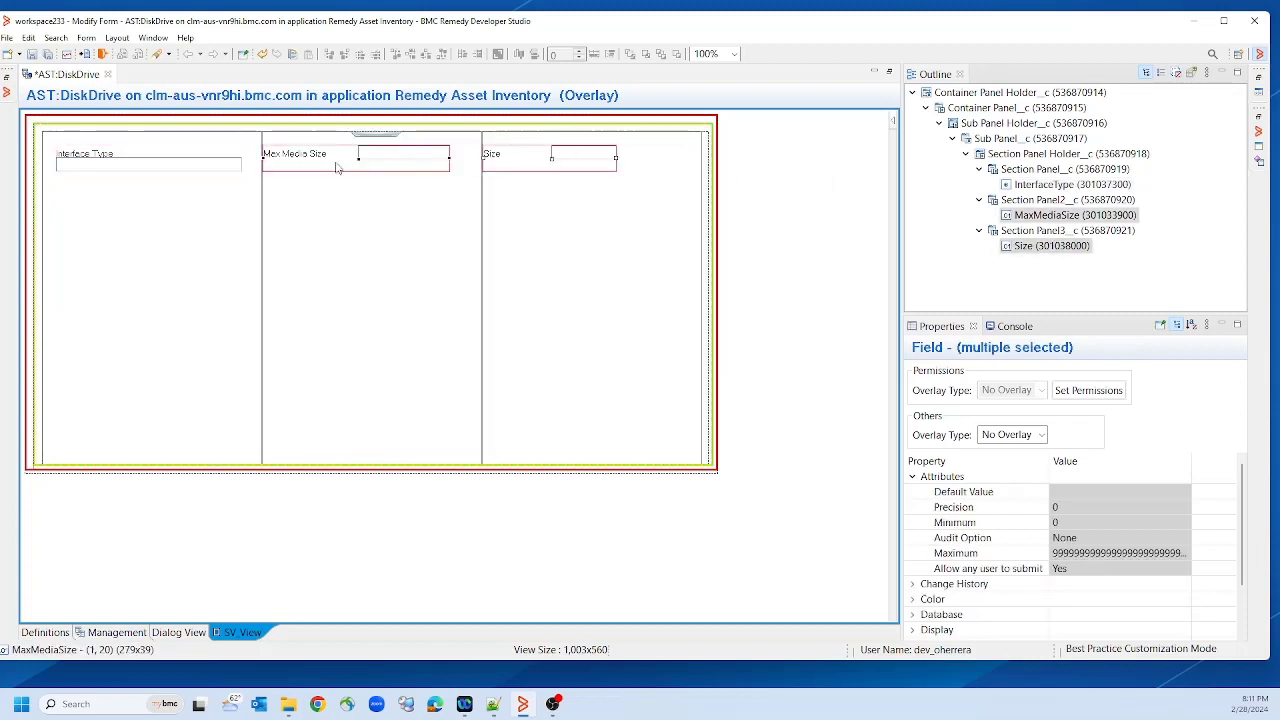
left_click(813, 497)
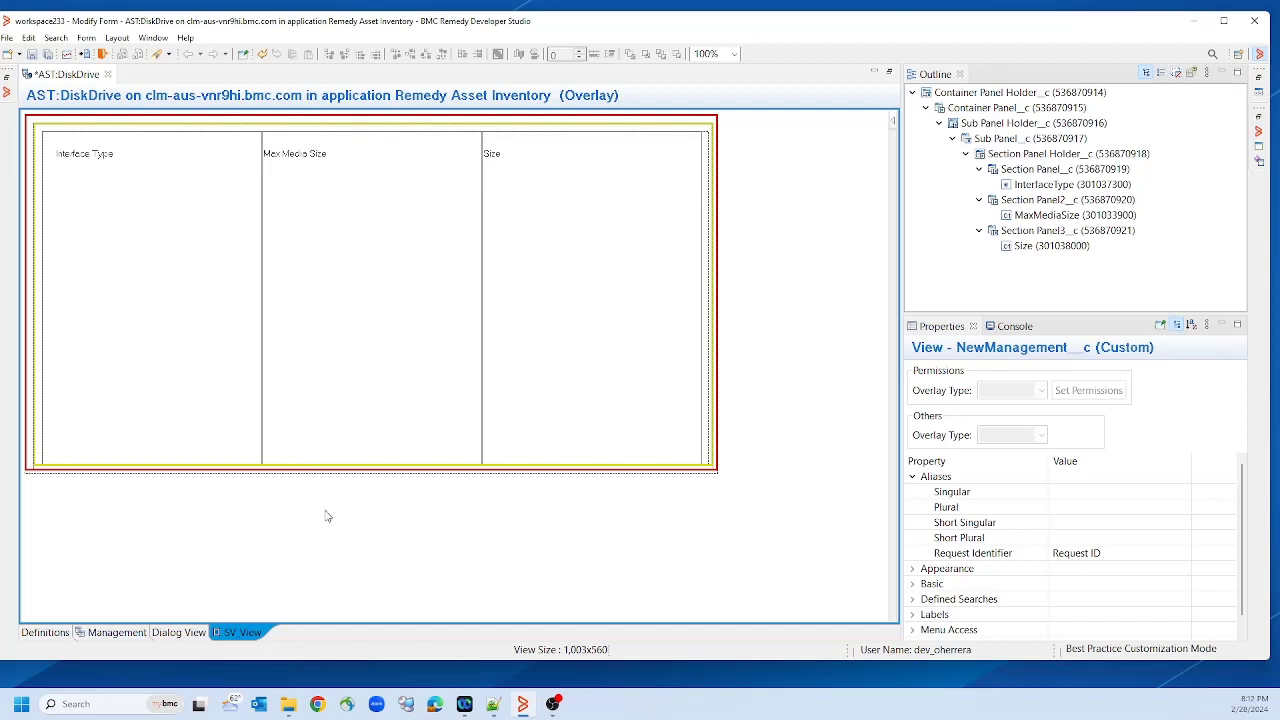
left_click(33, 55)
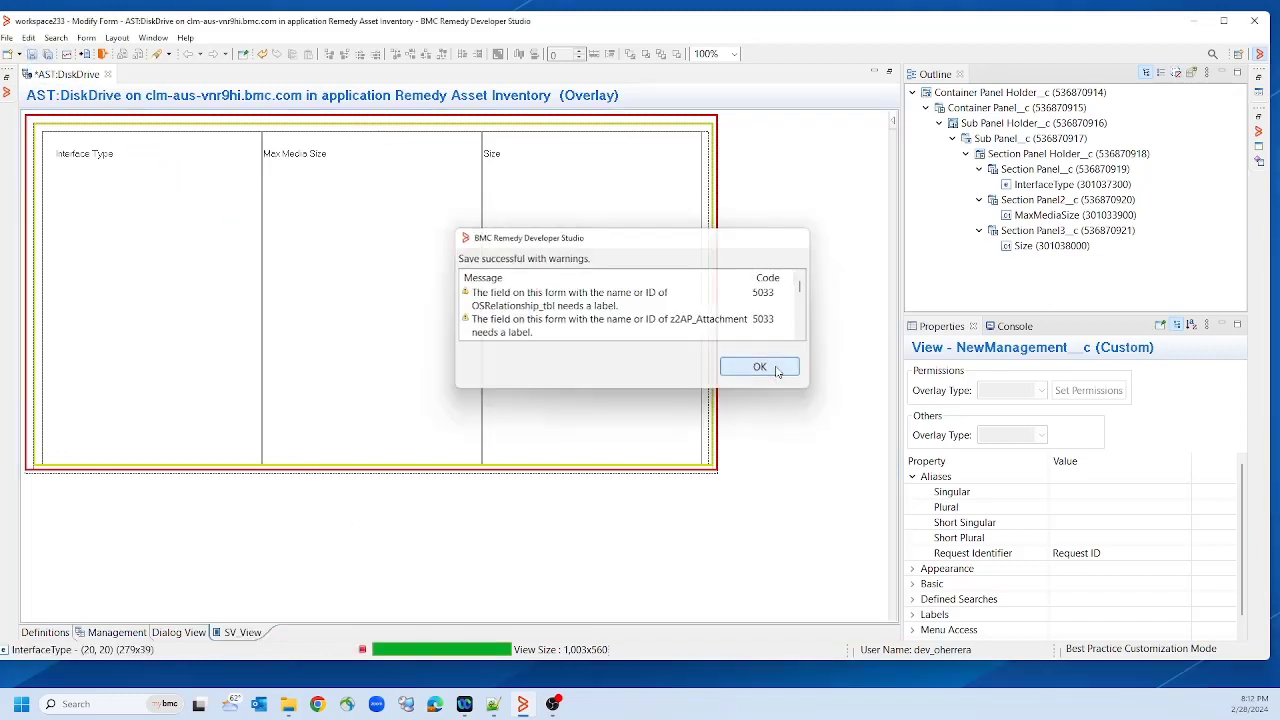
left_click(772, 367)
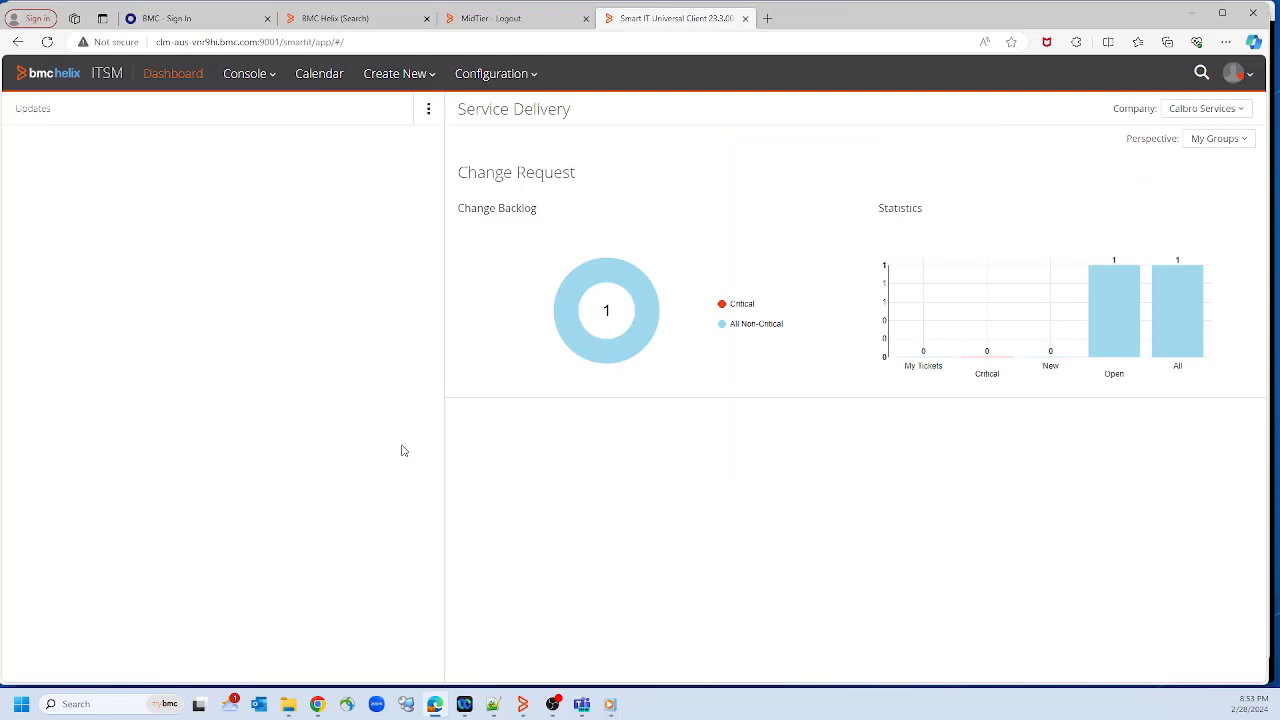
Switch to Smart IT and open Disk Drive A from the Asset Console to examine its specification fields
left_click(270, 80)
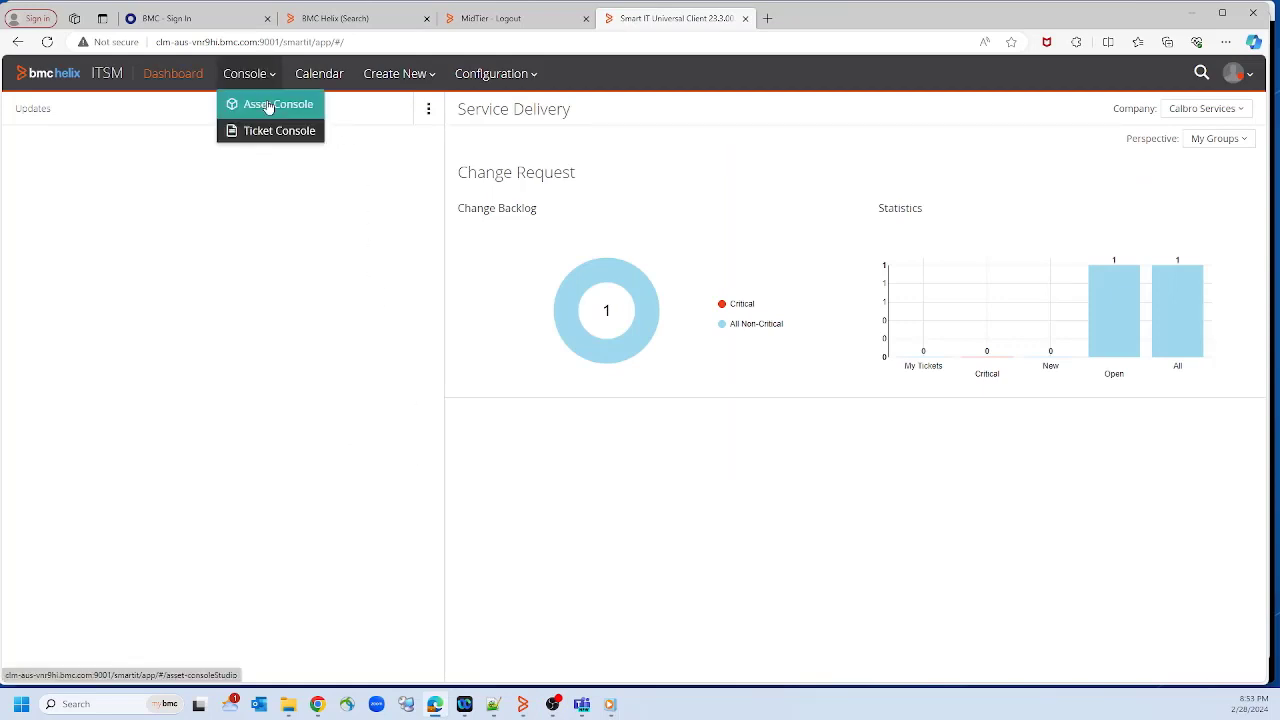
left_click(268, 107)
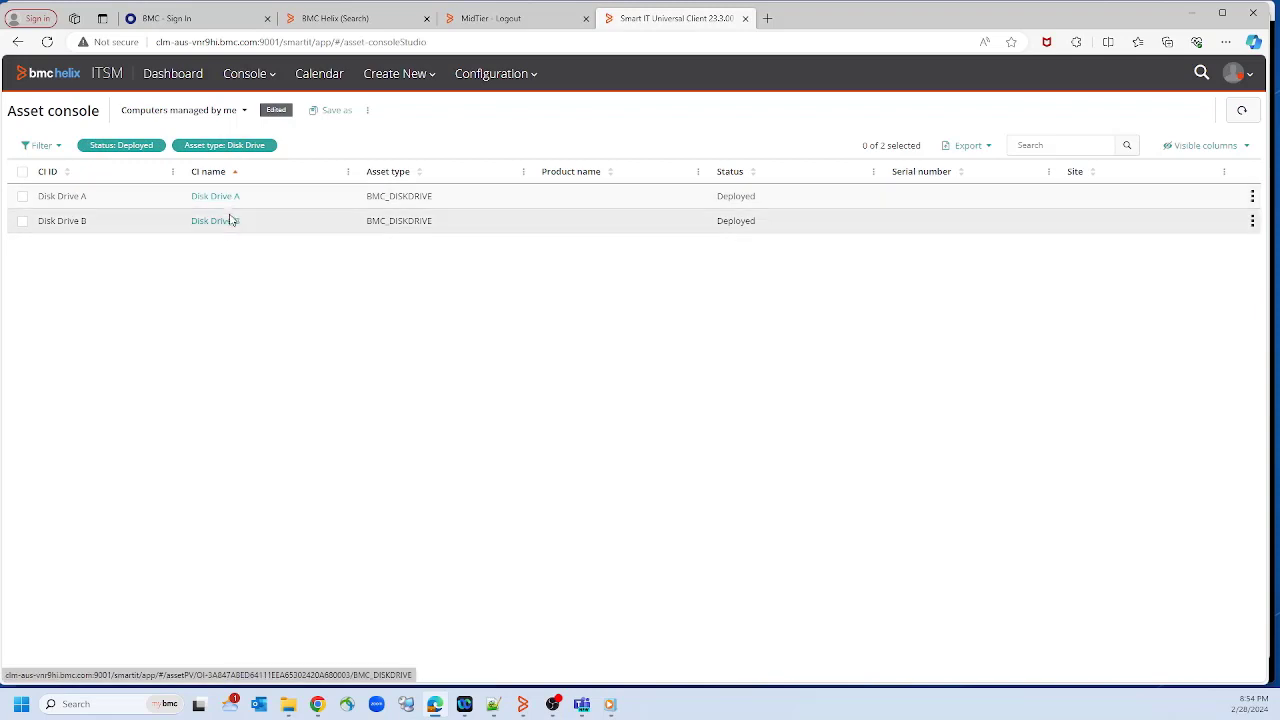
left_click(152, 201)
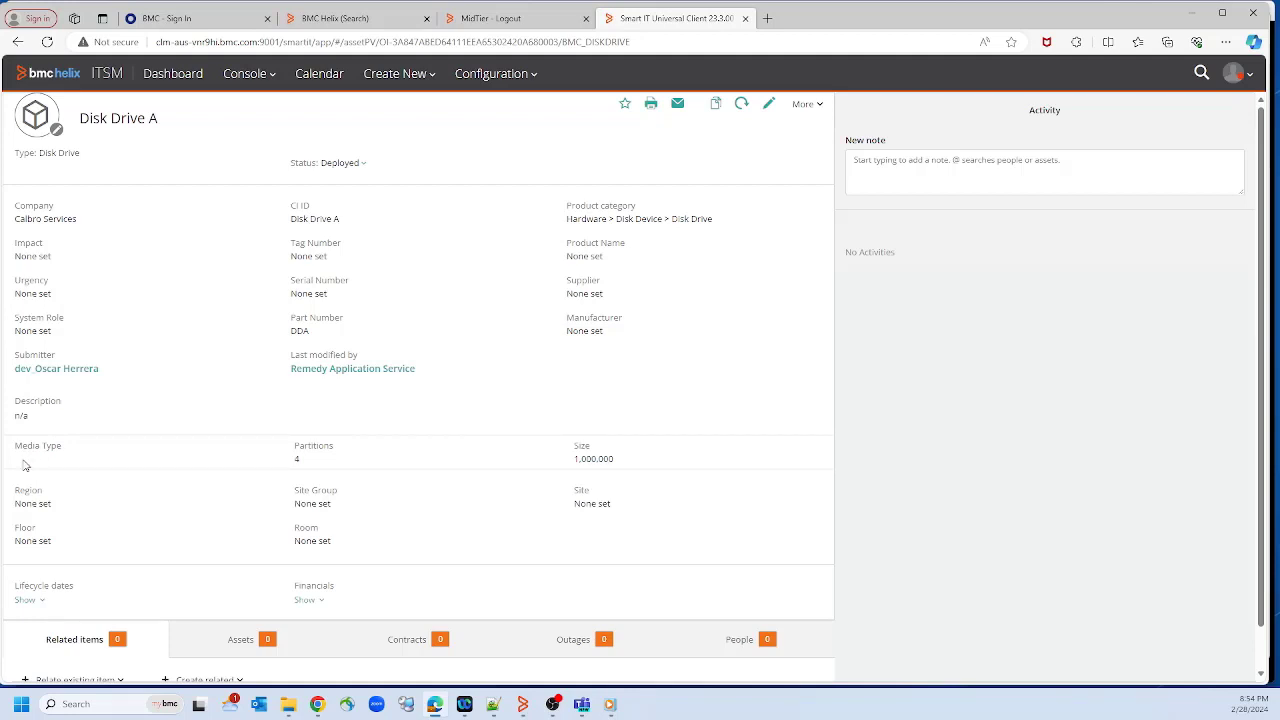
In BMC Helix ITSM, set Disk Drive A's Media Type to Fixed hard disk and Partitions to 8, and save the record
left_click(343, 19)
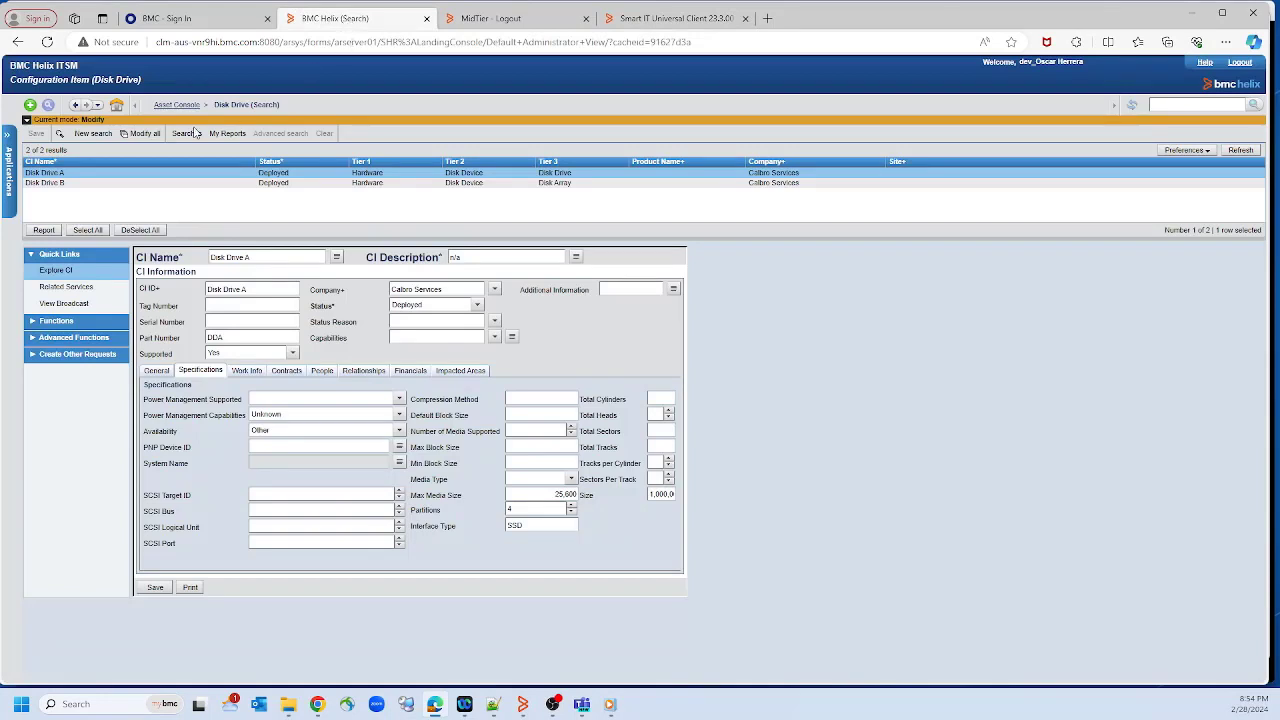
left_click(571, 479)
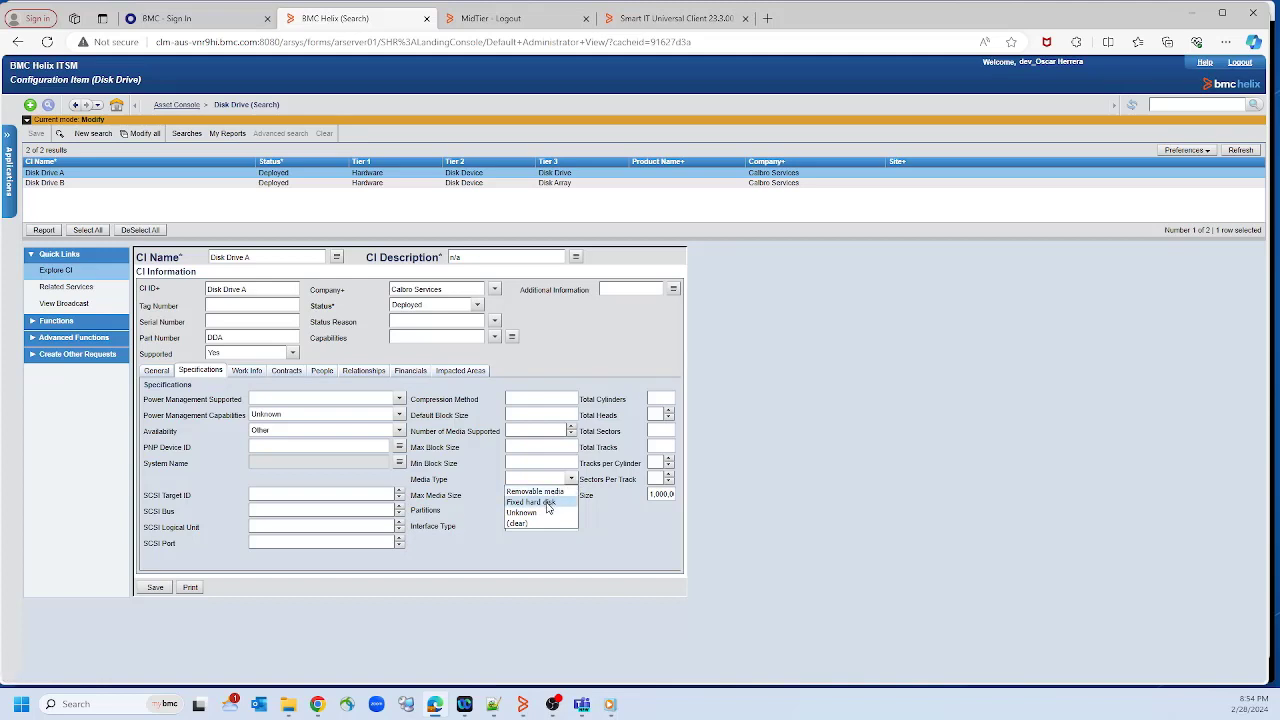
left_click(547, 503)
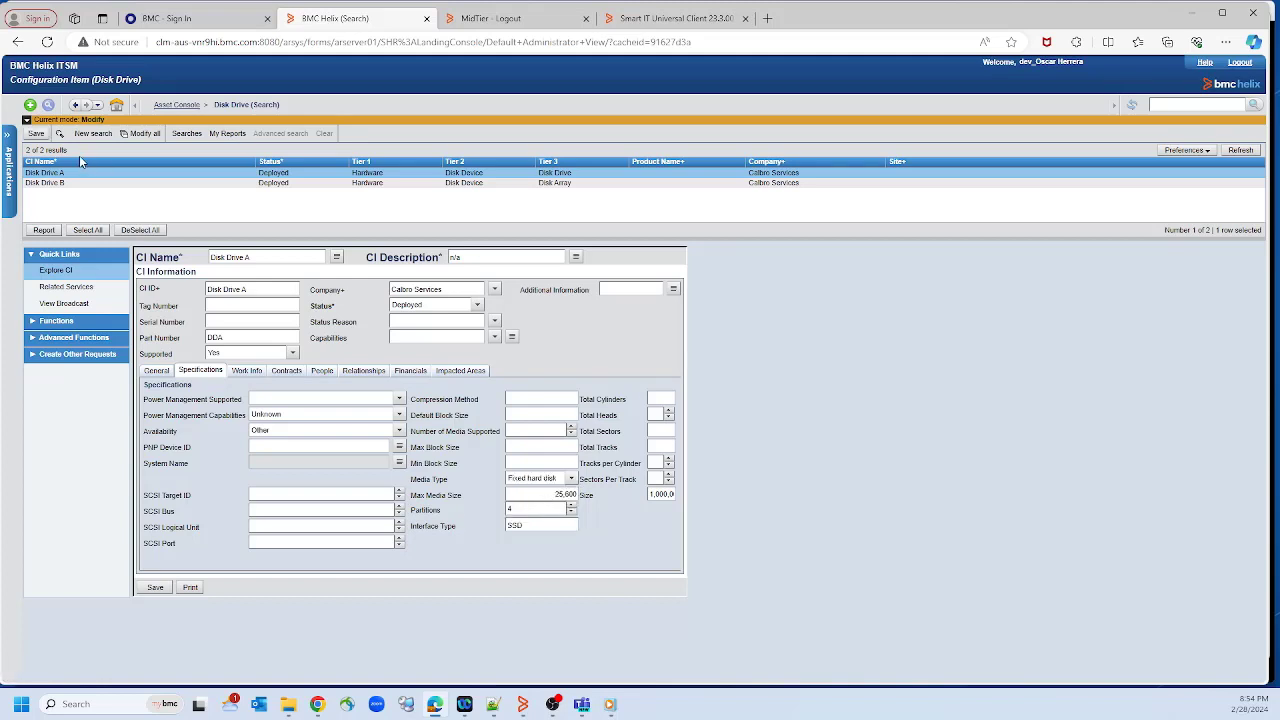
left_click(573, 509)
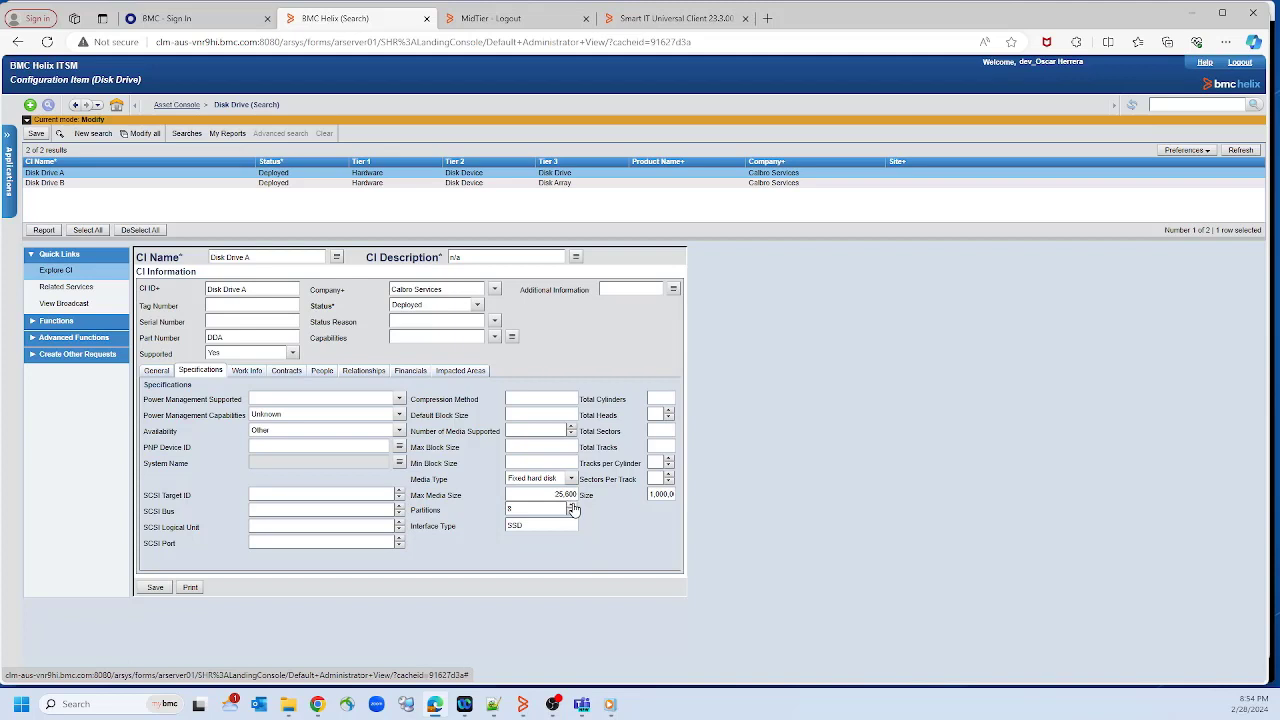
left_click(36, 135)
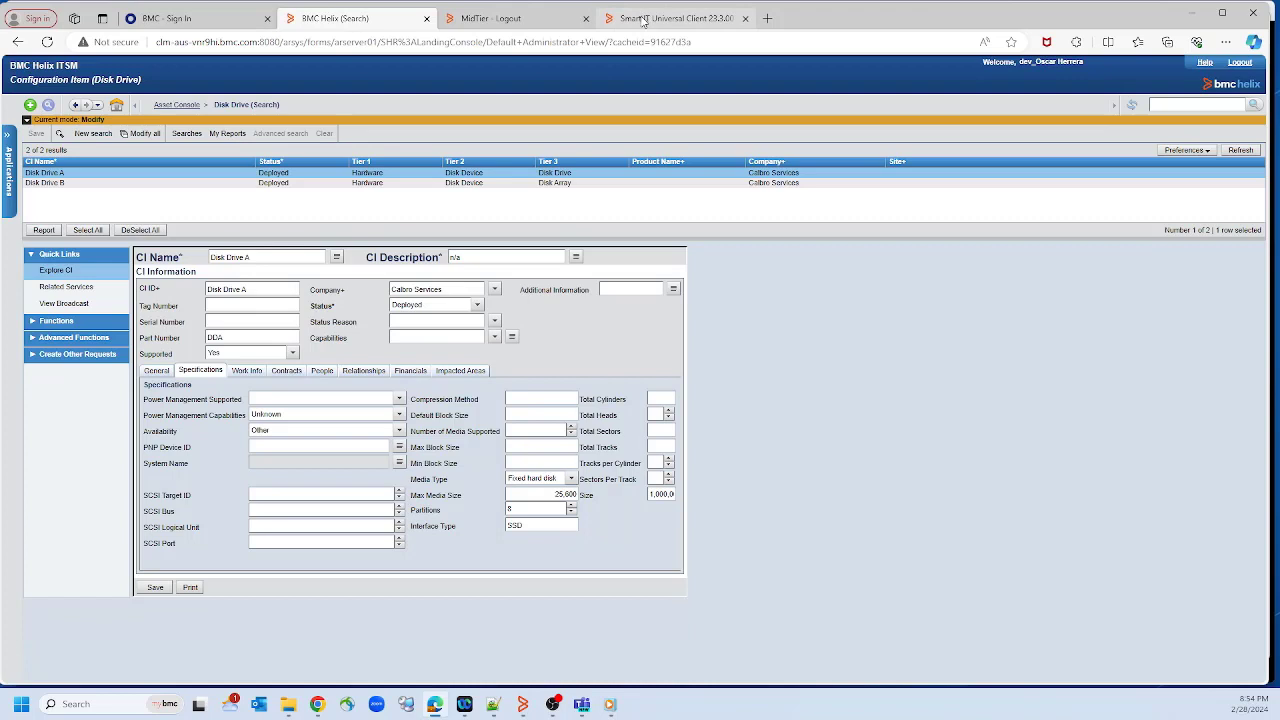
Reopen Disk Drive A in Smart IT to check Media Type and Partitions, and compare them with SV_View in Developer Studio
left_click(642, 20)
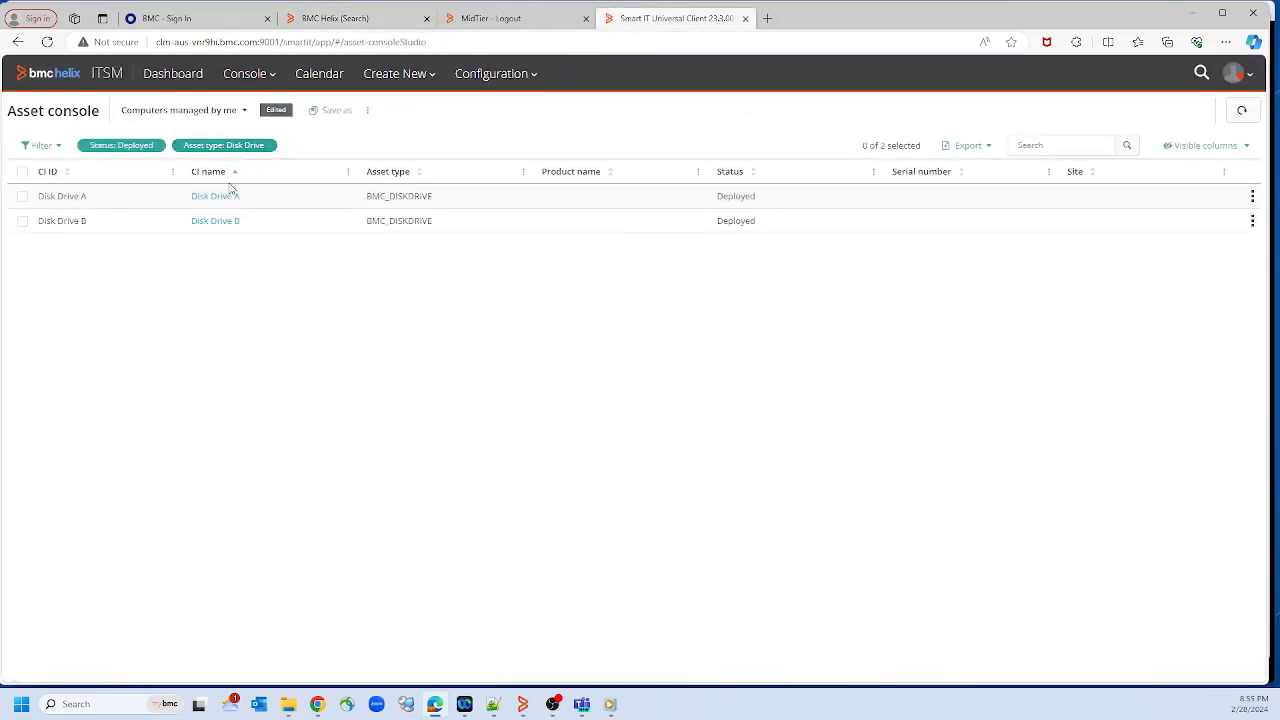
left_click(220, 197)
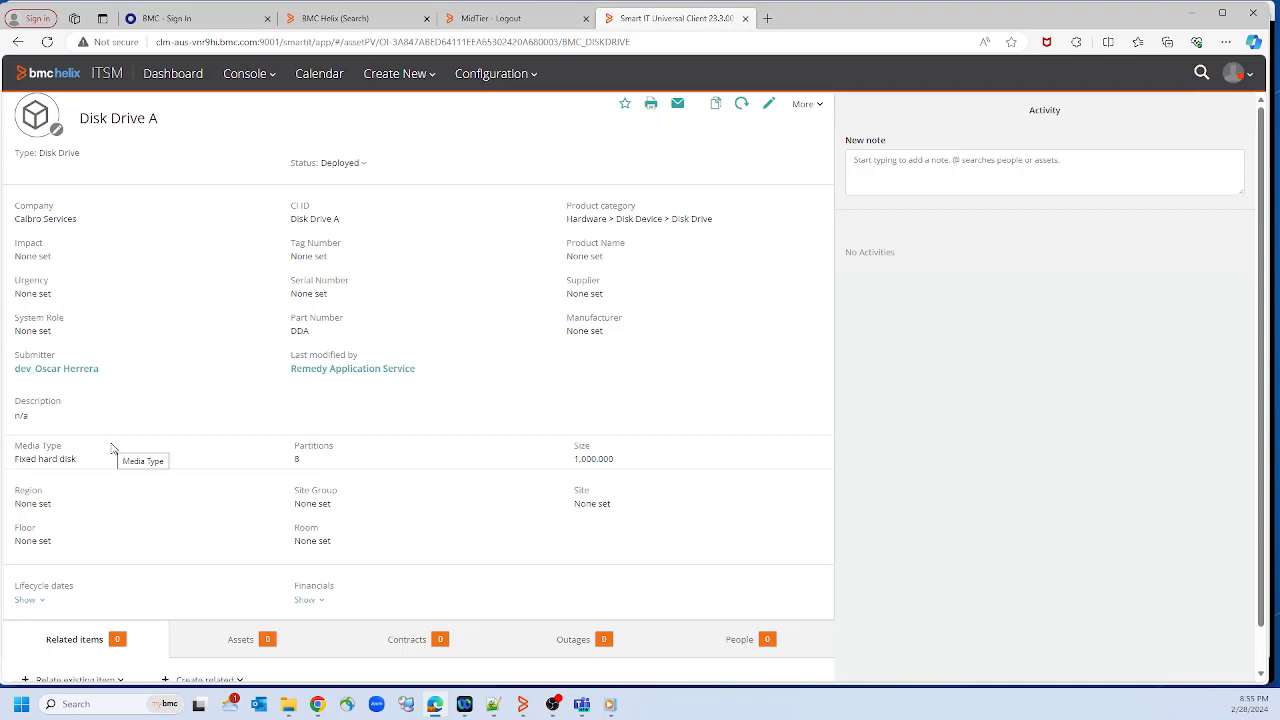
left_click(522, 704)
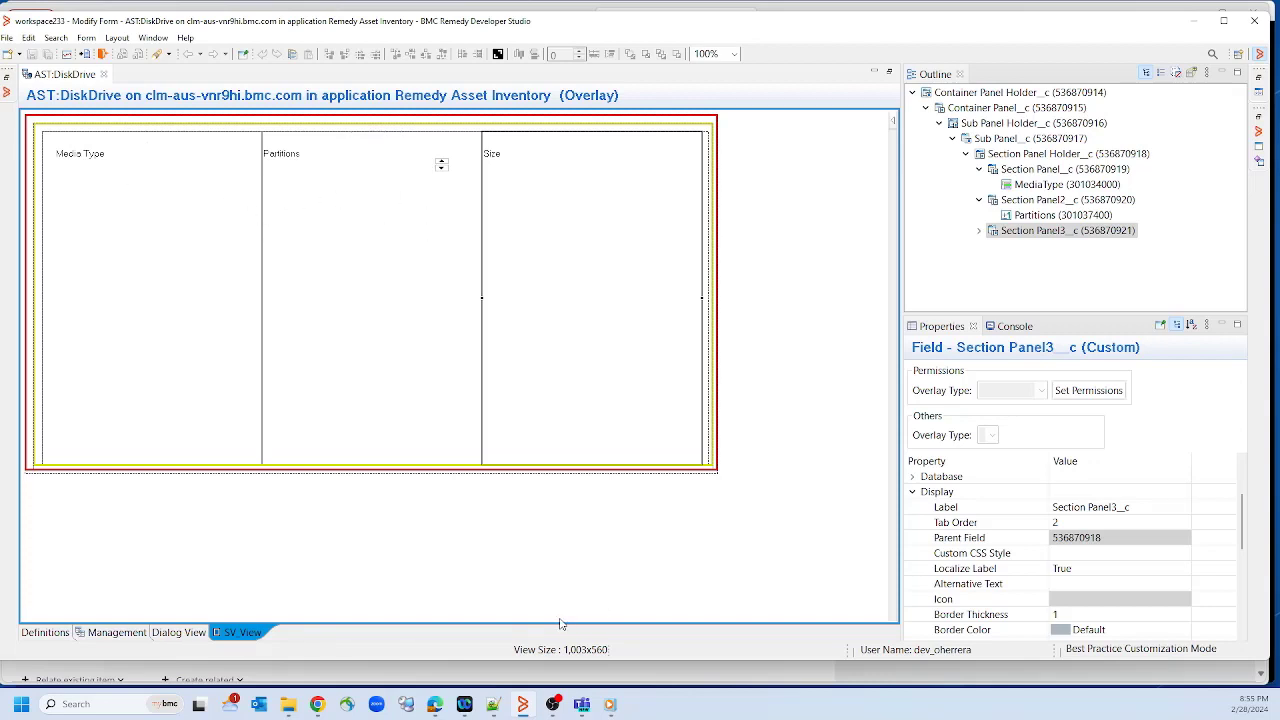
Examine the Disk Drive attribute VUI names in the browser's SV_TicketConfig record and compare them with SV_View in Developer Studio
left_click(440, 704)
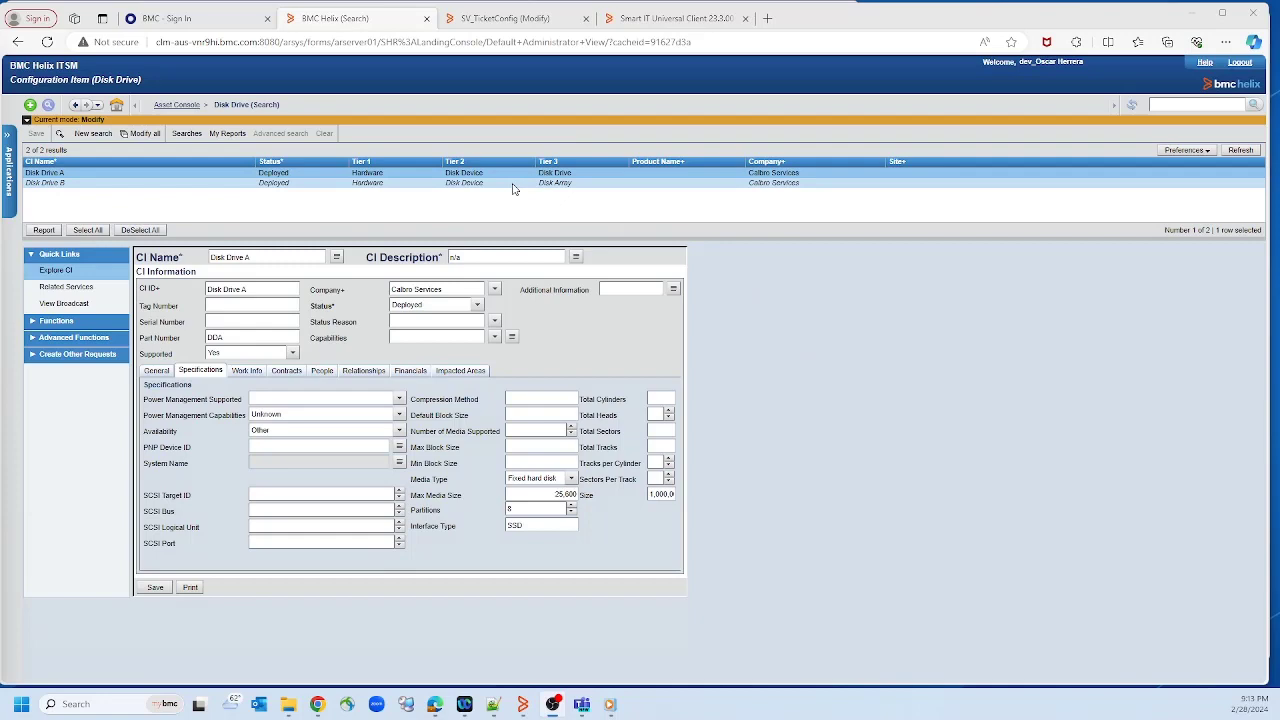
left_click(500, 22)
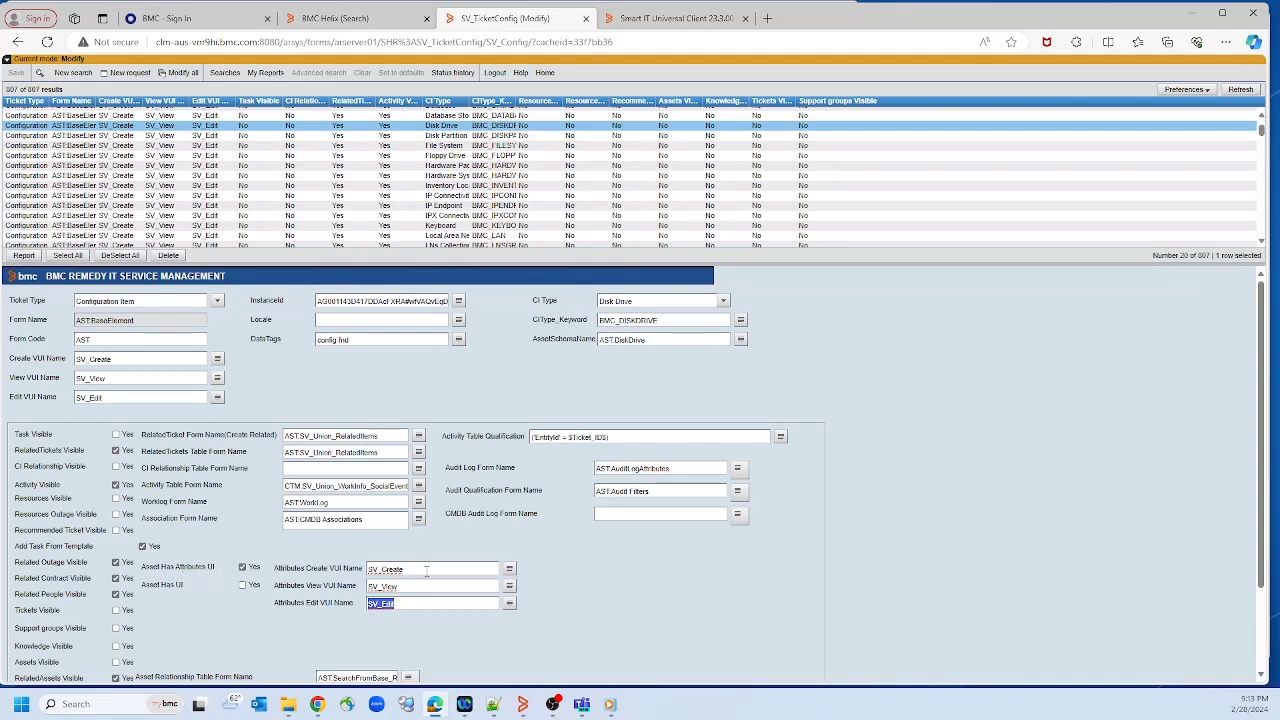
left_click_drag(426, 568, 366, 604)
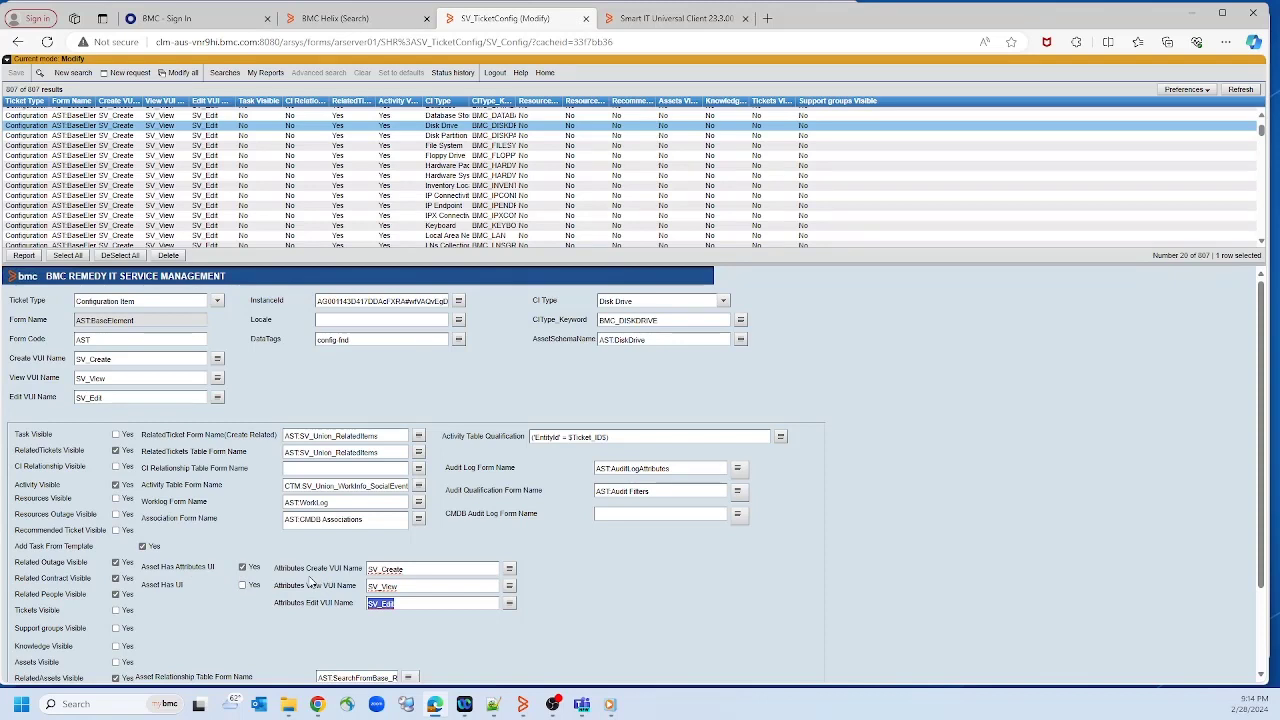
left_click(522, 704)
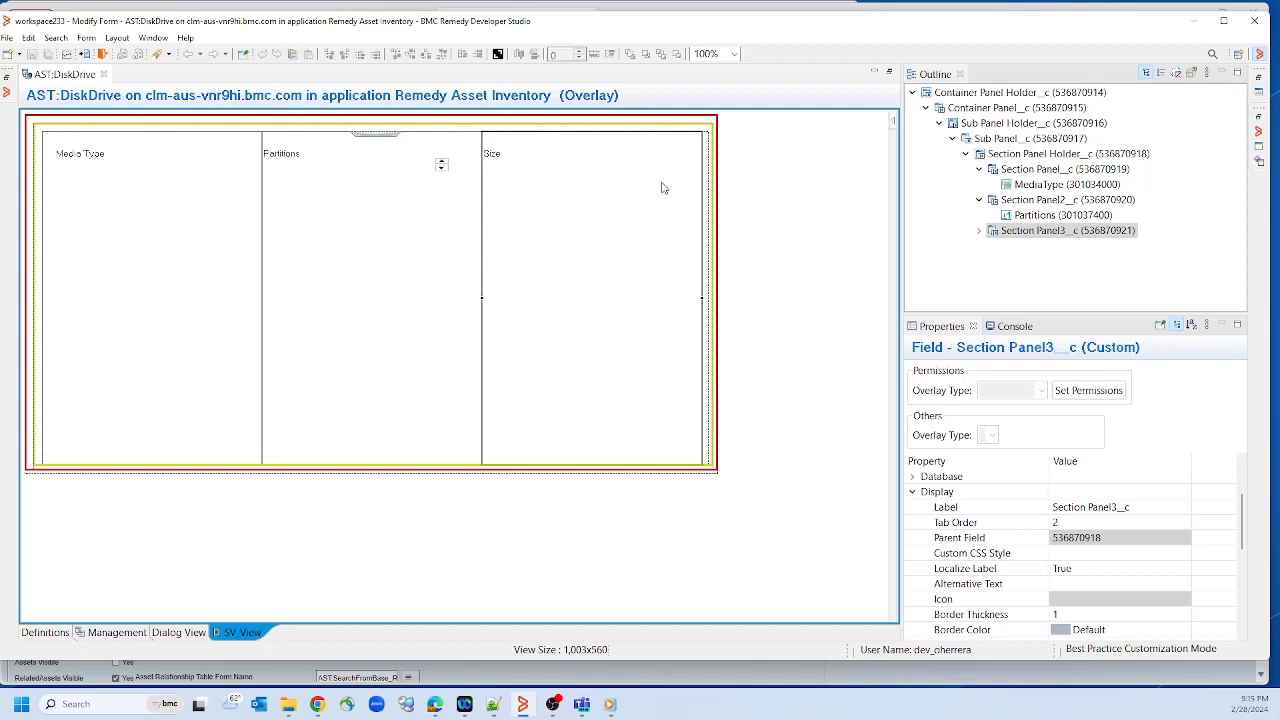
Return to Smart IT and open Disk Drive A for editing to examine Media Type, Partitions and Size under More details
left_click(435, 704)
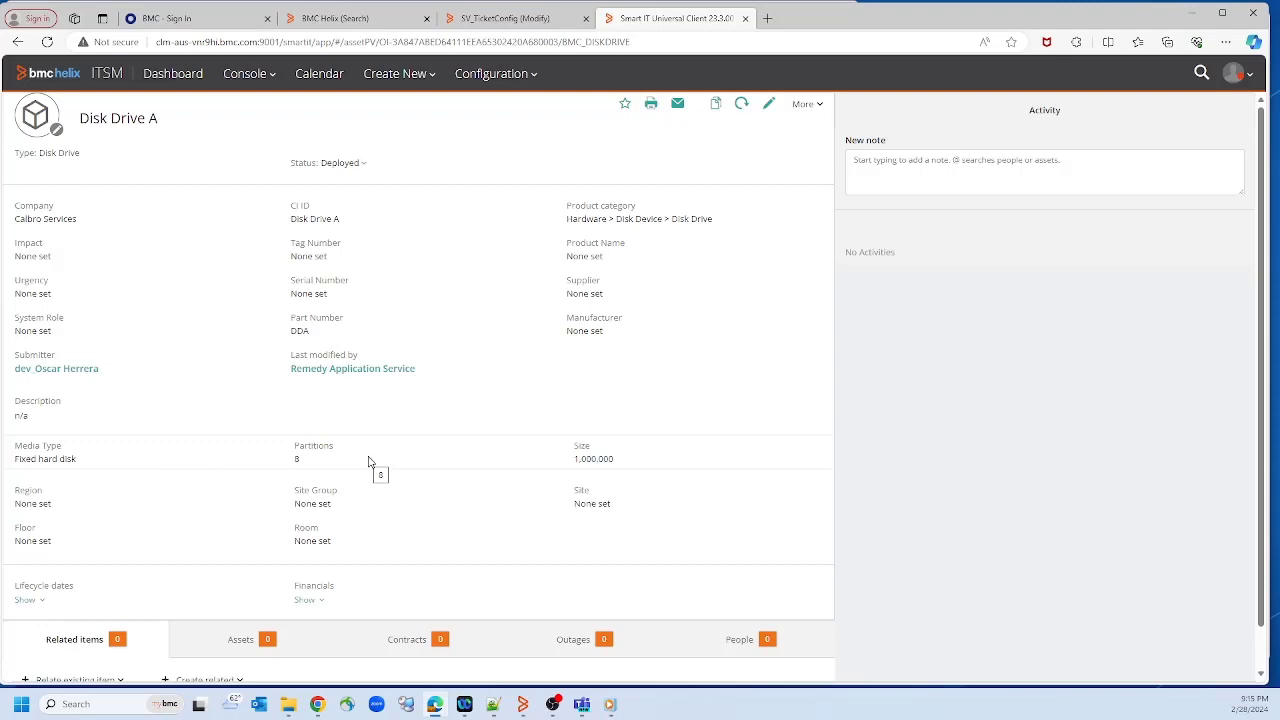
left_click_drag(608, 459, 23, 456)
left_click(647, 466)
left_click(767, 108)
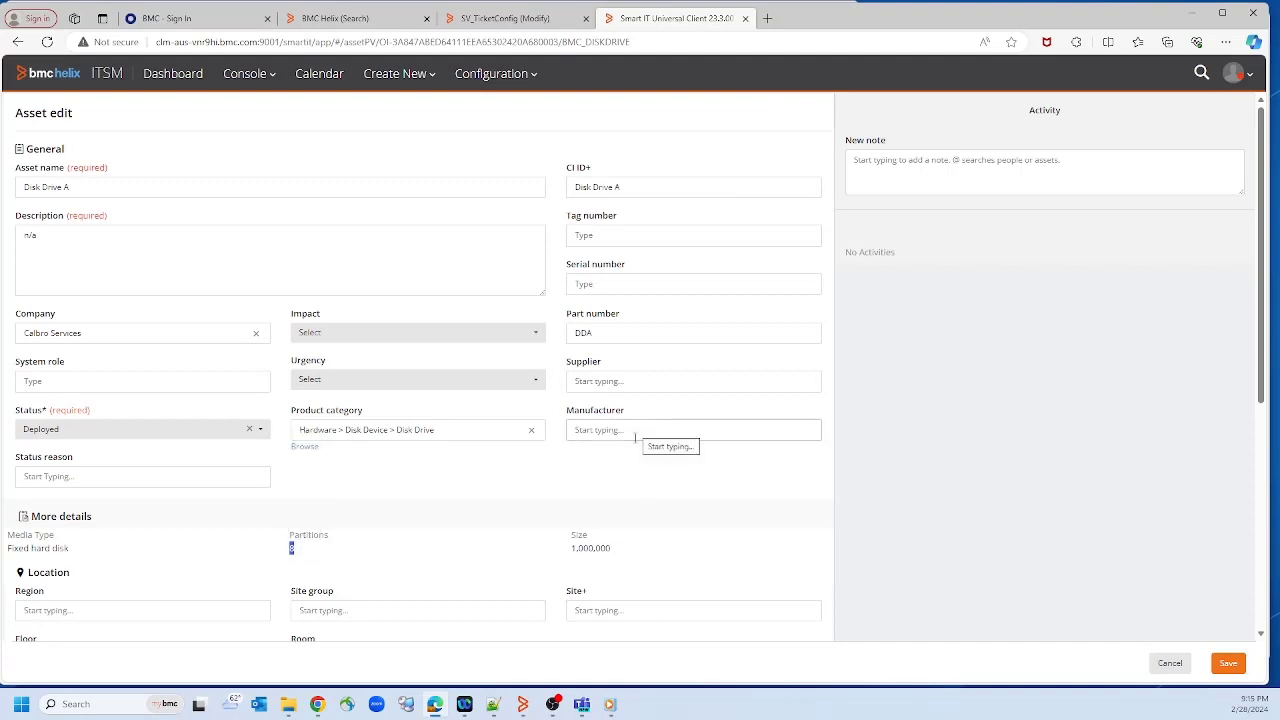
left_click(622, 555)
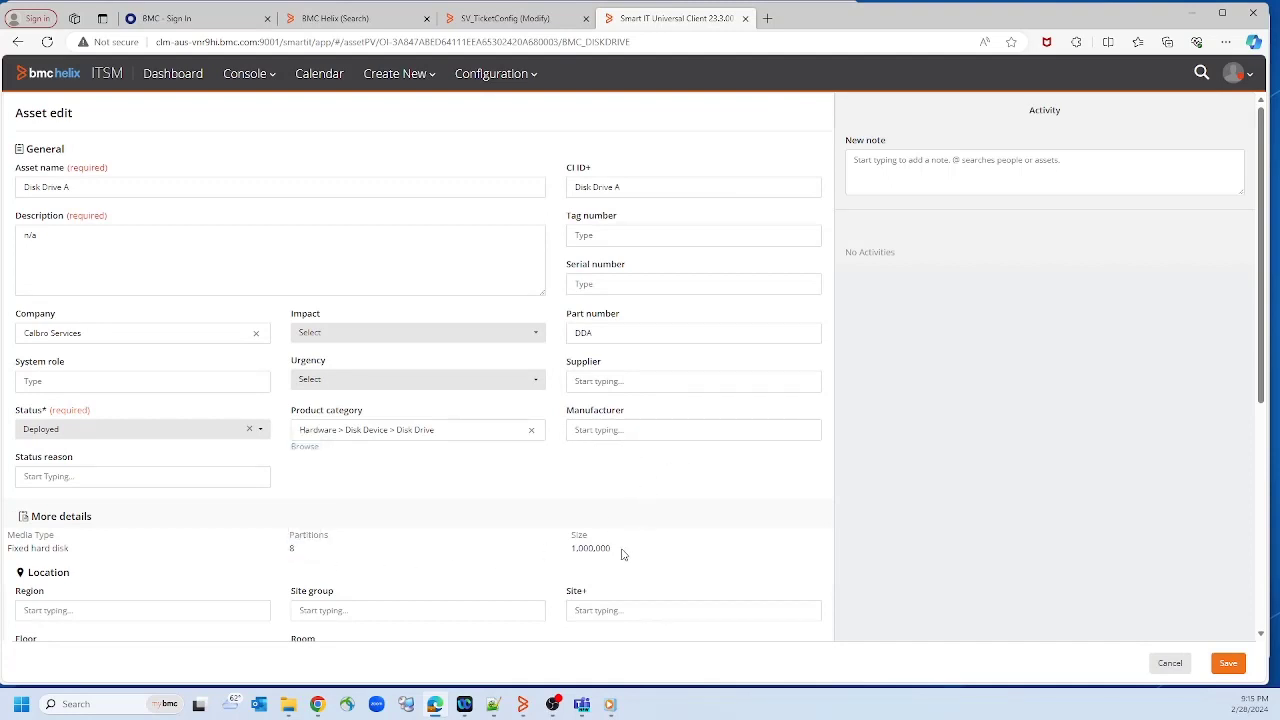